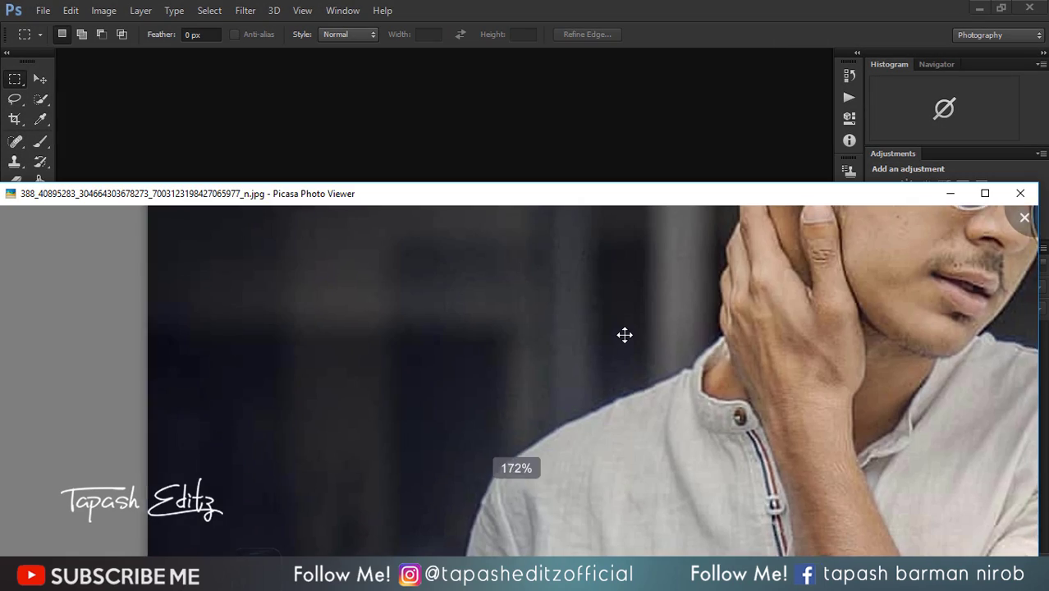
- Copy the photo of the man in blue sunglasses from Picasa to the clipboard
{"action": "scroll", "coordinate": [699, 331], "scroll_direction": "down", "scroll_amount": 1}
{"action": "scroll", "coordinate": [575, 304], "scroll_direction": "down", "scroll_amount": 2}
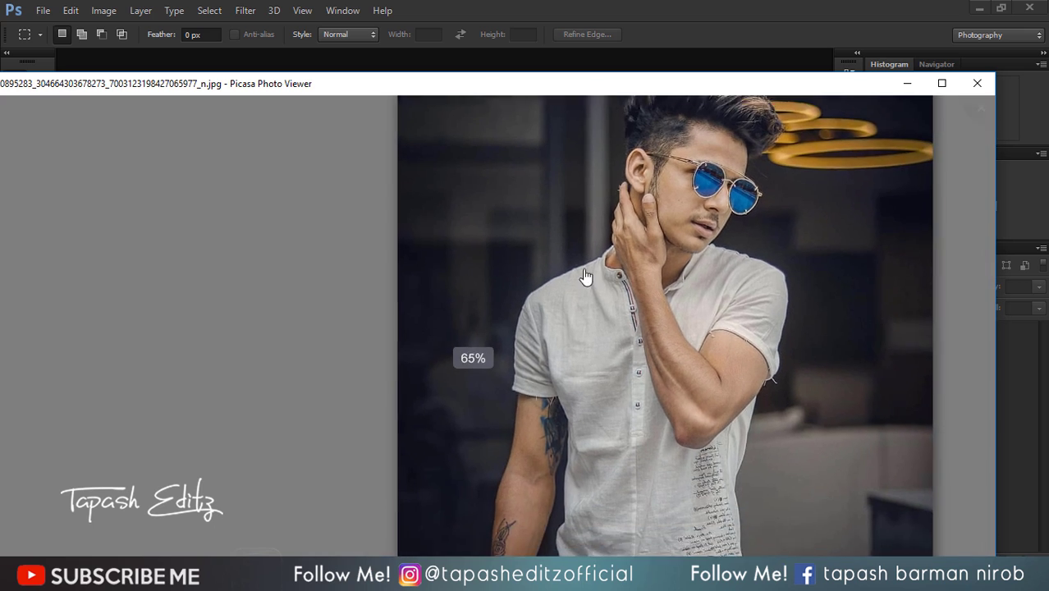
{"action": "scroll", "coordinate": [506, 279], "scroll_direction": "down", "scroll_amount": 3}
{"action": "right_click", "coordinate": [513, 264]}
{"action": "scroll", "coordinate": [511, 262], "scroll_direction": "down", "scroll_amount": 2}
{"action": "scroll", "coordinate": [505, 246], "scroll_direction": "up", "scroll_amount": 3}
{"action": "right_click", "coordinate": [499, 230]}
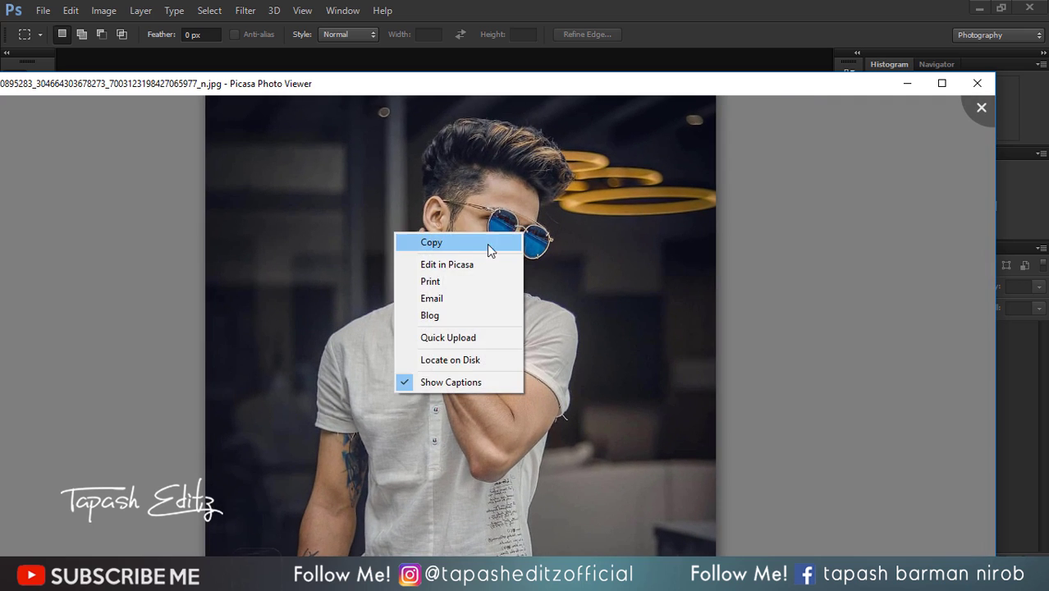
{"action": "left_click", "coordinate": [468, 245]}
{"action": "scroll", "coordinate": [468, 247], "scroll_direction": "up", "scroll_amount": 4}
{"action": "right_click", "coordinate": [470, 245]}
{"action": "left_click", "coordinate": [460, 247]}
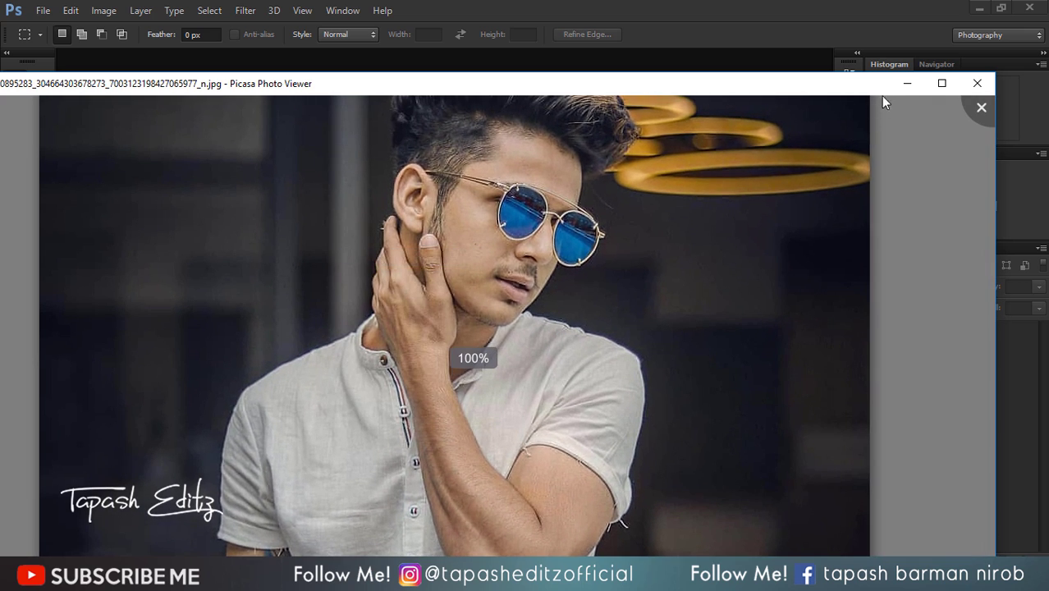
- Minimize Picasa and start a new Photoshop document
{"action": "left_click", "coordinate": [904, 85]}
{"action": "left_click", "coordinate": [43, 10]}
{"action": "left_click", "coordinate": [49, 27]}
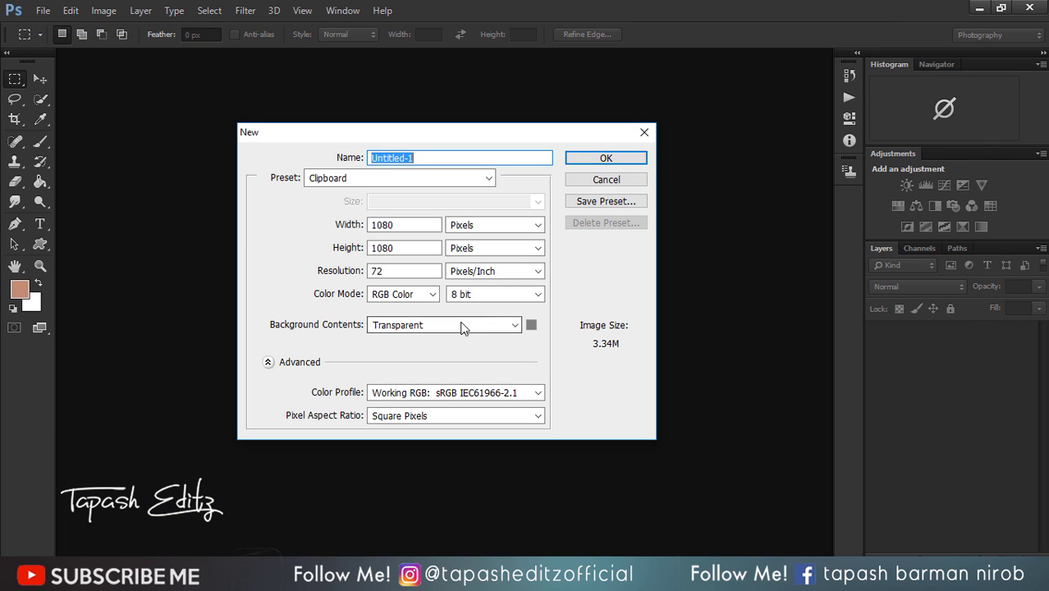
- Create a 1080×1080 px transparent document, paste the sunglasses photo as Layer 1, and select Move
{"action": "left_click", "coordinate": [605, 158]}
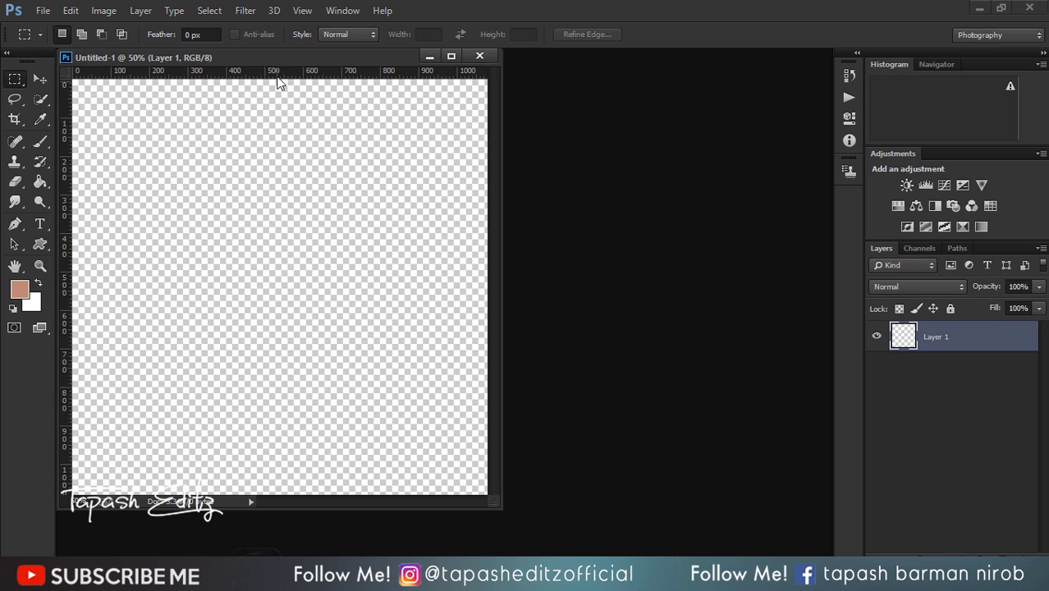
{"action": "left_click_drag", "start_coordinate": [423, 57], "coordinate": [436, 50]}
{"action": "left_click", "coordinate": [70, 10]}
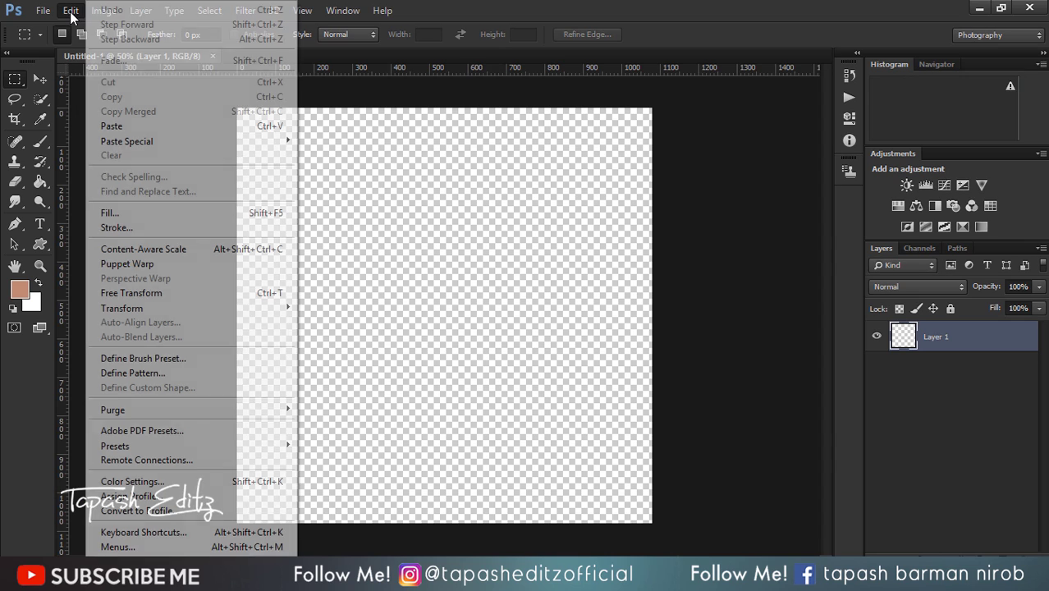
{"action": "left_click", "coordinate": [133, 128]}
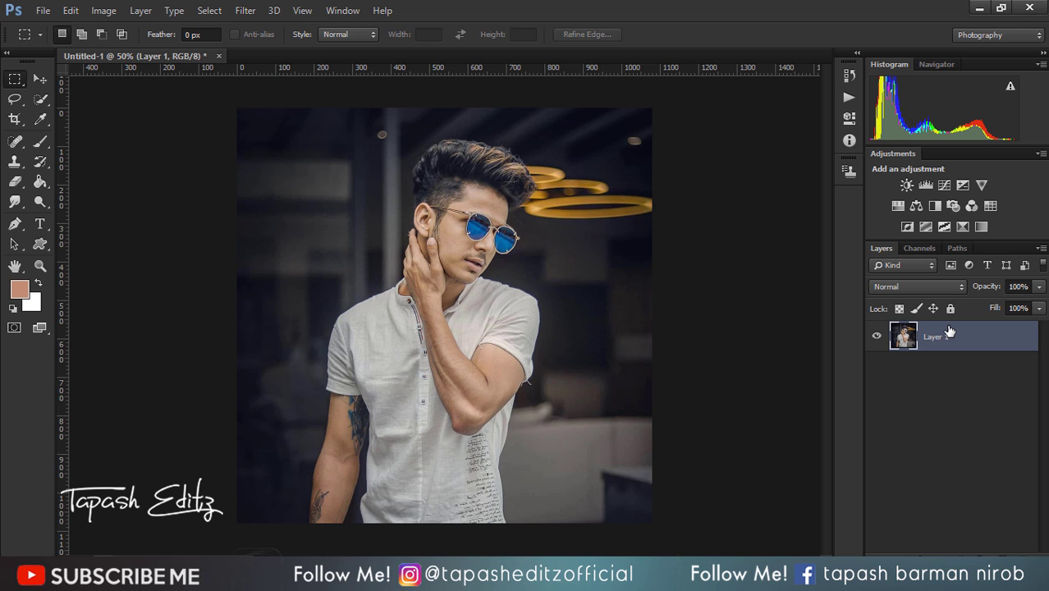
{"action": "scroll", "coordinate": [397, 224], "scroll_direction": "up", "scroll_amount": 3}
{"action": "scroll", "coordinate": [397, 223], "scroll_direction": "down", "scroll_amount": 2}
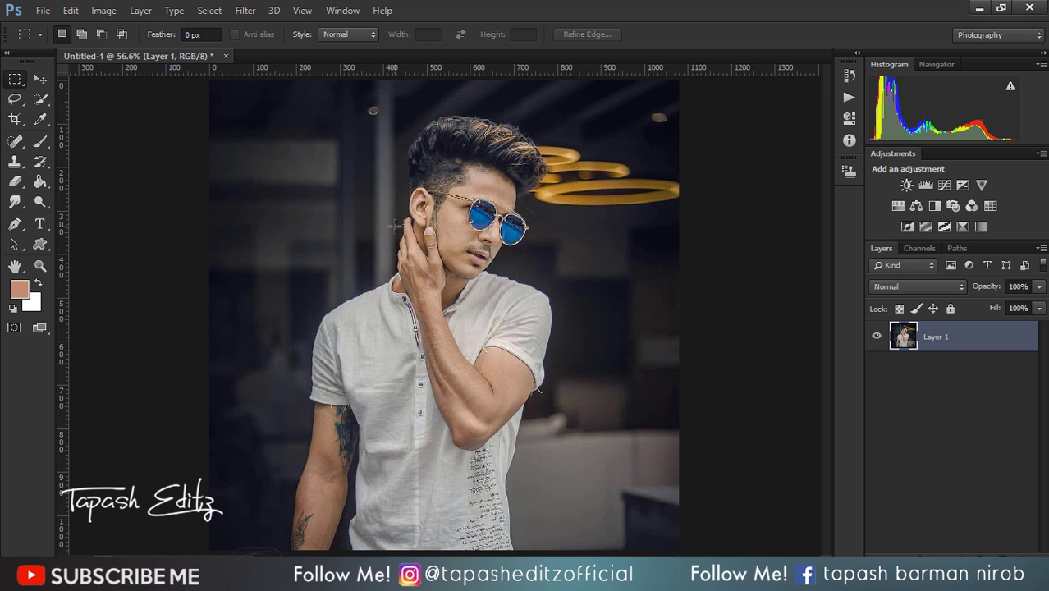
{"action": "scroll", "coordinate": [396, 227], "scroll_direction": "down", "scroll_amount": 2}
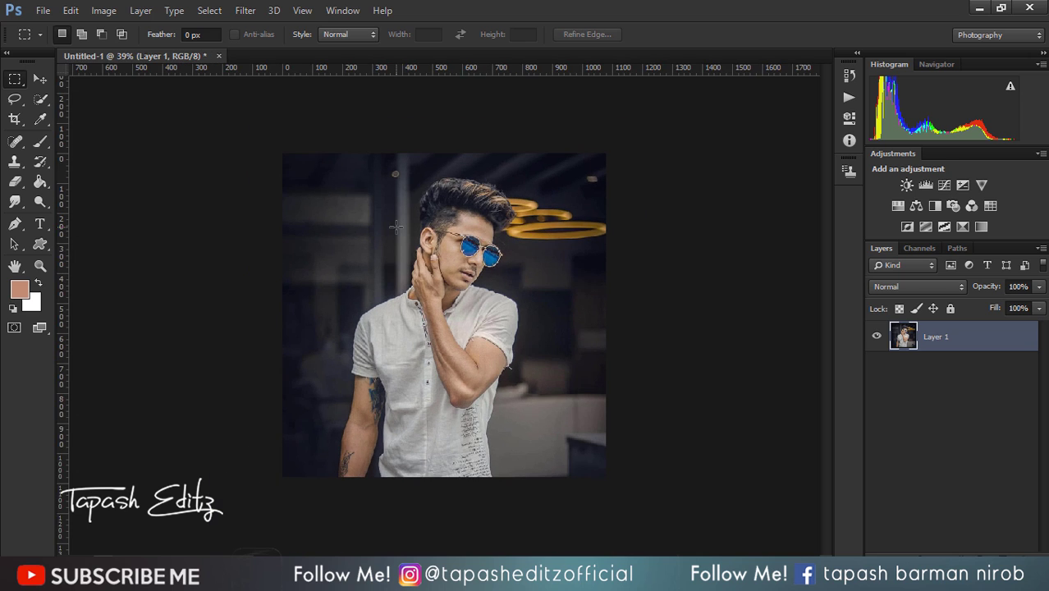
{"action": "scroll", "coordinate": [397, 227], "scroll_direction": "up", "scroll_amount": 2}
{"action": "scroll", "coordinate": [397, 226], "scroll_direction": "up", "scroll_amount": 1}
{"action": "scroll", "coordinate": [396, 225], "scroll_direction": "up", "scroll_amount": 2}
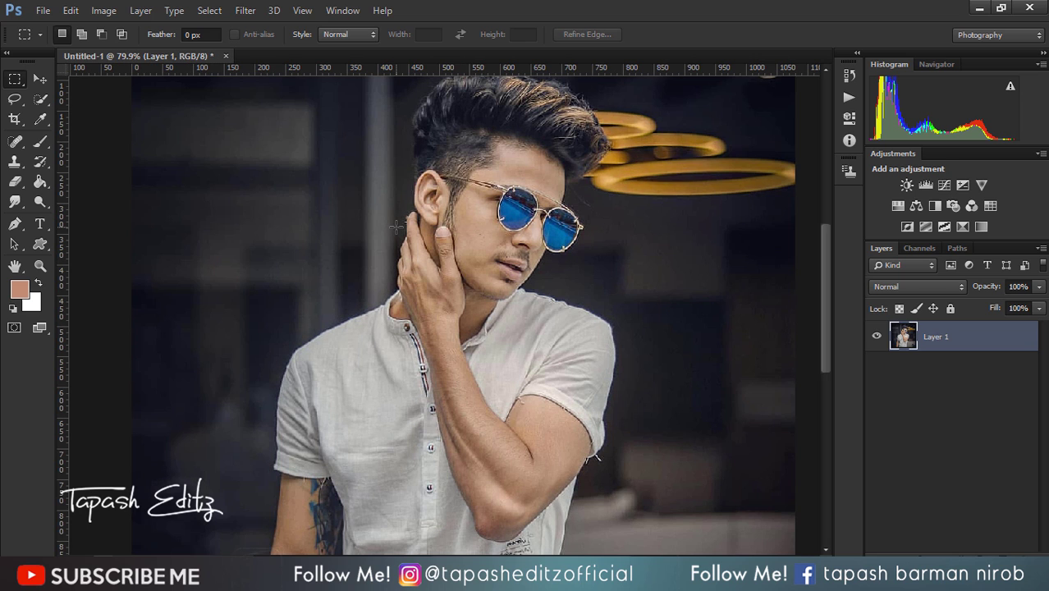
{"action": "left_click", "coordinate": [39, 79]}
{"action": "scroll", "coordinate": [495, 206], "scroll_direction": "down", "scroll_amount": 3}
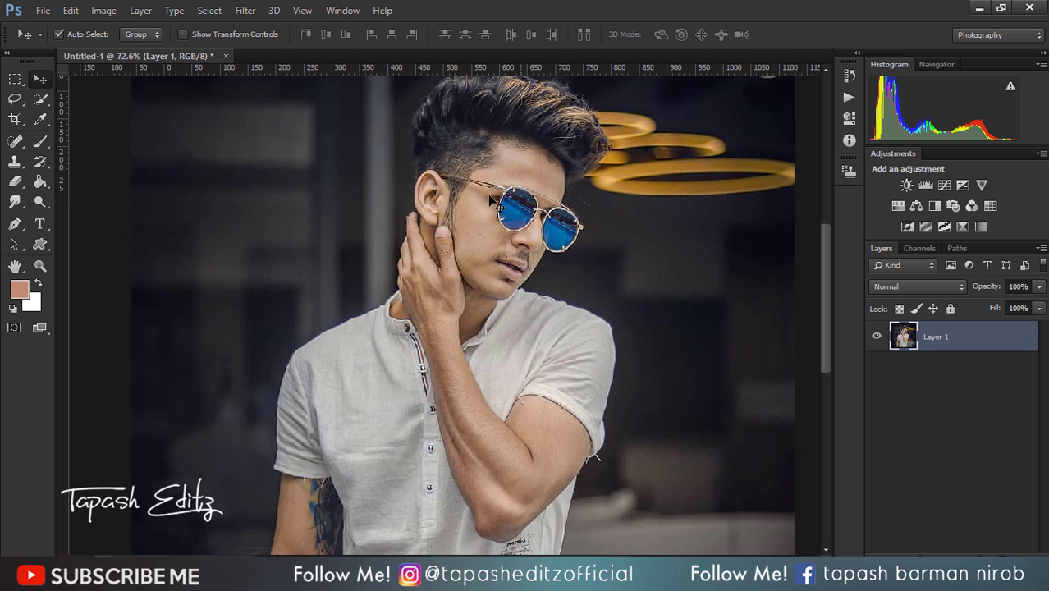
{"action": "scroll", "coordinate": [493, 202], "scroll_direction": "down", "scroll_amount": 1}
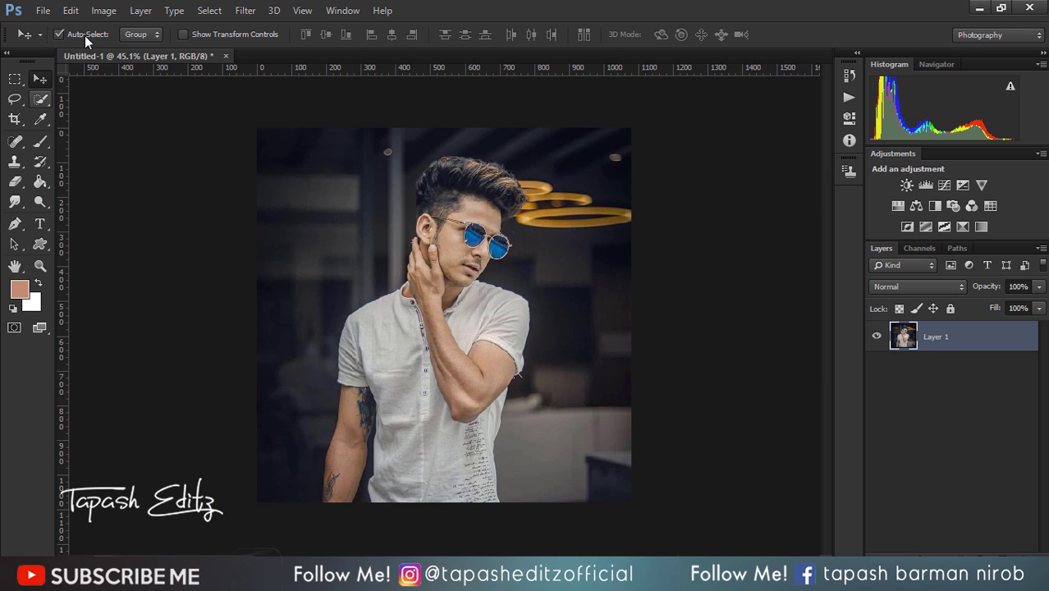
- Apply Shadows/Highlights with a 14% Shadows amount to Layer 1
{"action": "left_click", "coordinate": [104, 10]}
{"action": "mouse_move", "coordinate": [126, 49]}
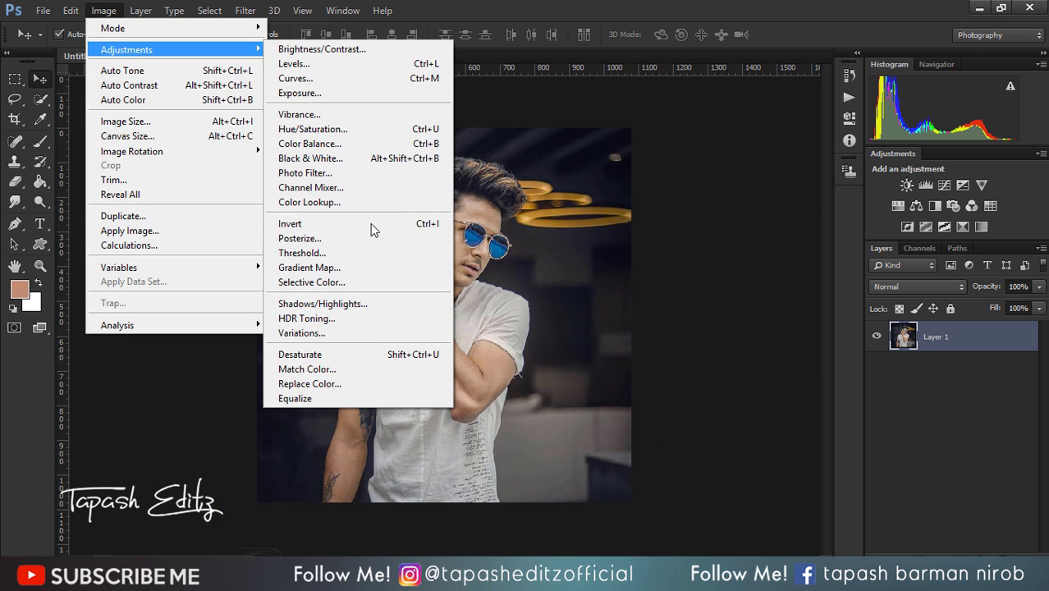
{"action": "left_click", "coordinate": [373, 302]}
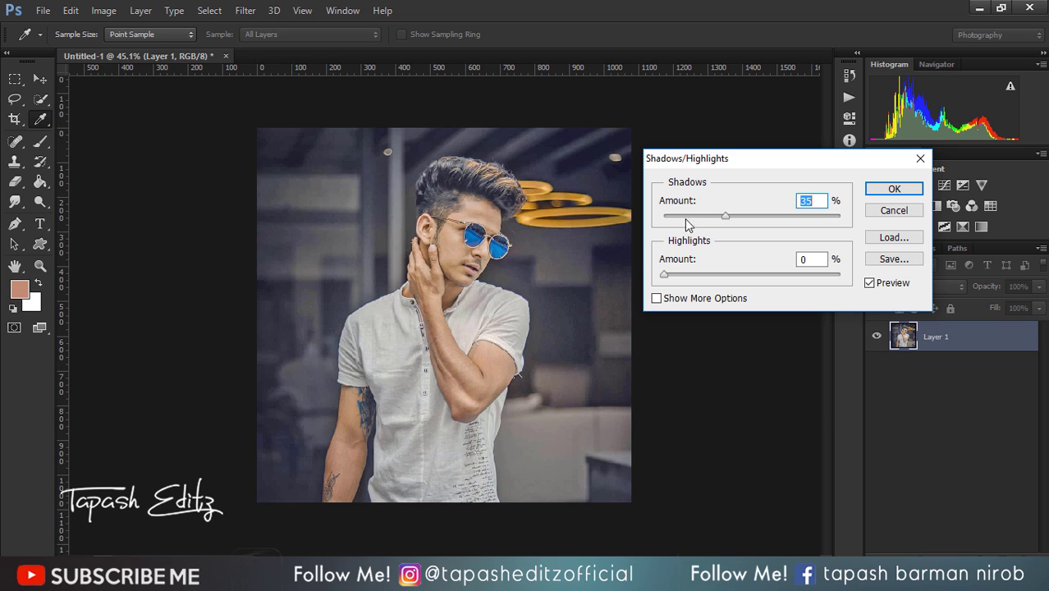
{"action": "left_click", "coordinate": [692, 216]}
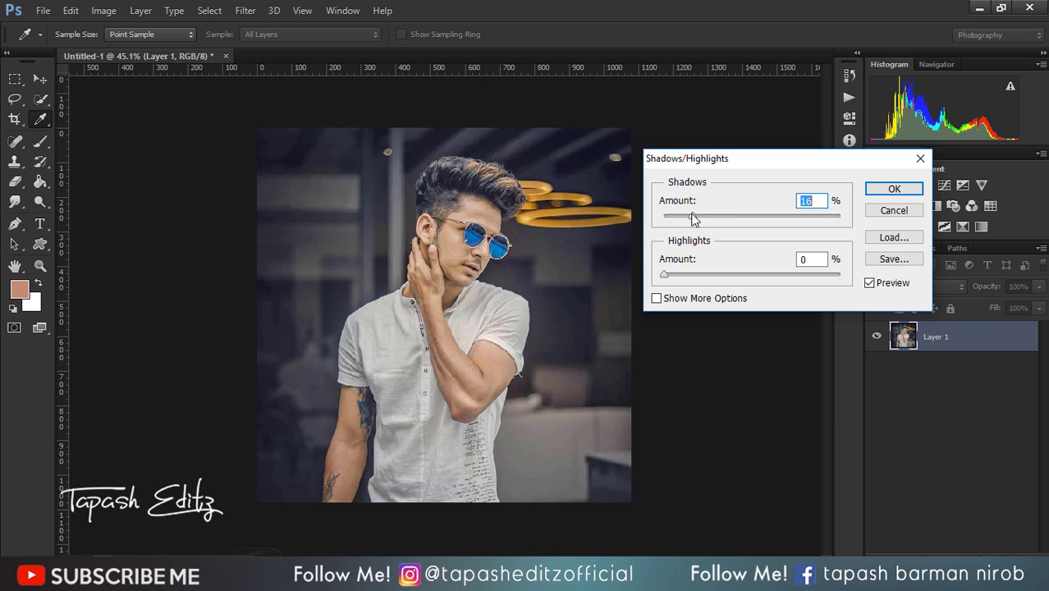
{"action": "left_click", "coordinate": [891, 189]}
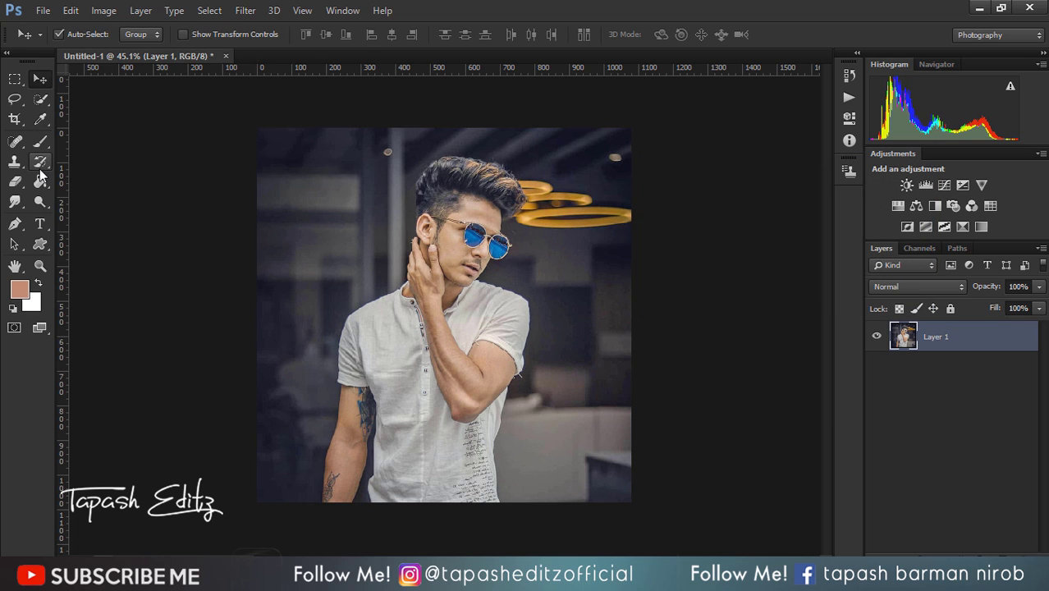
- Quick-select the man's hair, face, arm and shirt, and add a layer mask from the selection
{"action": "left_click", "coordinate": [41, 98]}
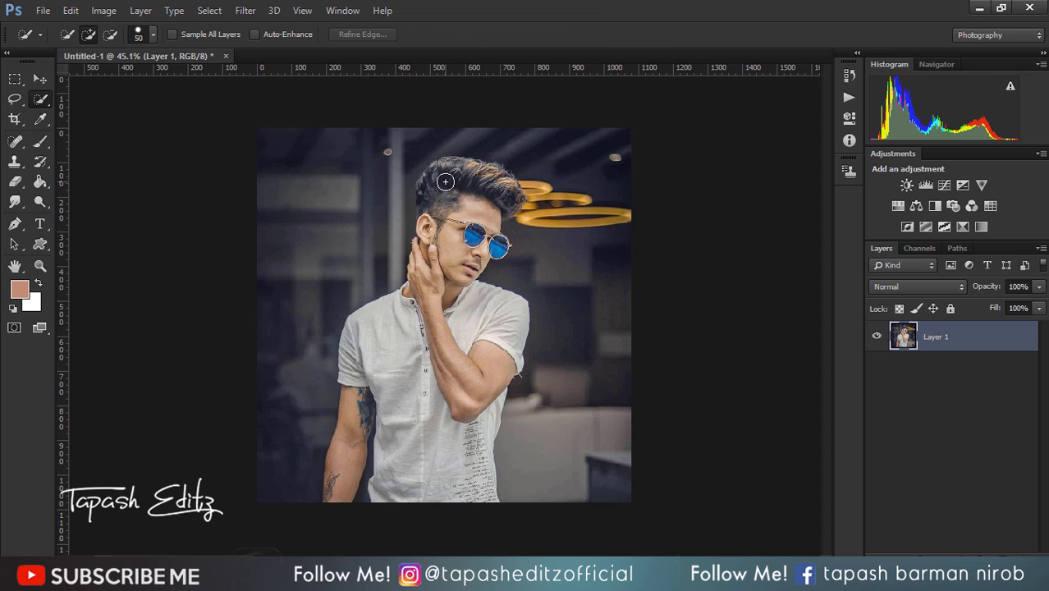
{"action": "mouse_move", "coordinate": [445, 181]}
{"action": "left_mouse_down"}
{"action": "mouse_move", "coordinate": [436, 177]}
{"action": "mouse_move", "coordinate": [502, 187]}
{"action": "left_mouse_up"}
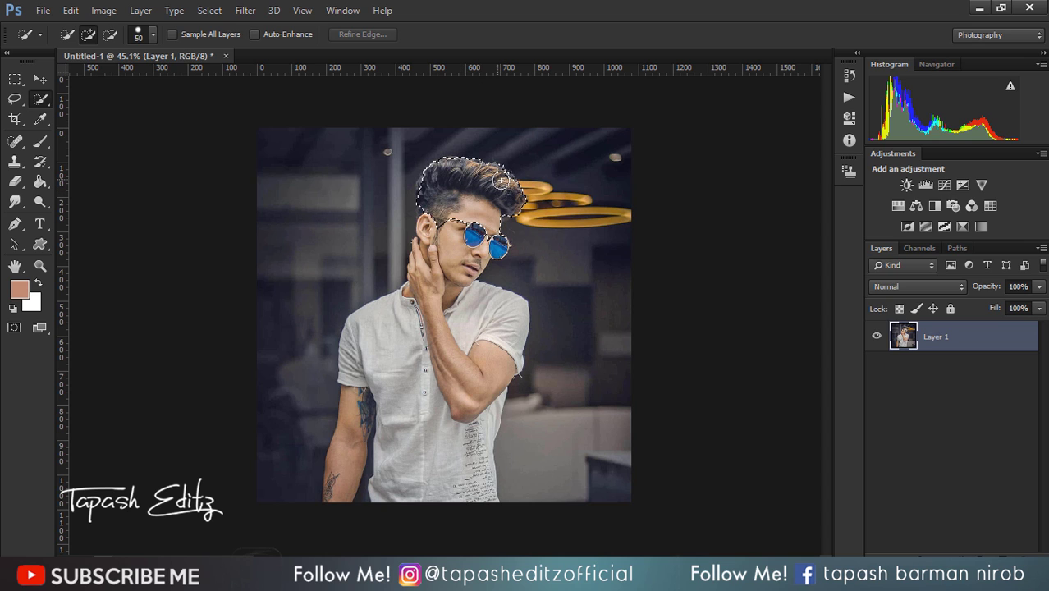
{"action": "mouse_move", "coordinate": [502, 179]}
{"action": "left_mouse_down"}
{"action": "mouse_move", "coordinate": [407, 337]}
{"action": "mouse_move", "coordinate": [487, 341]}
{"action": "left_mouse_up"}
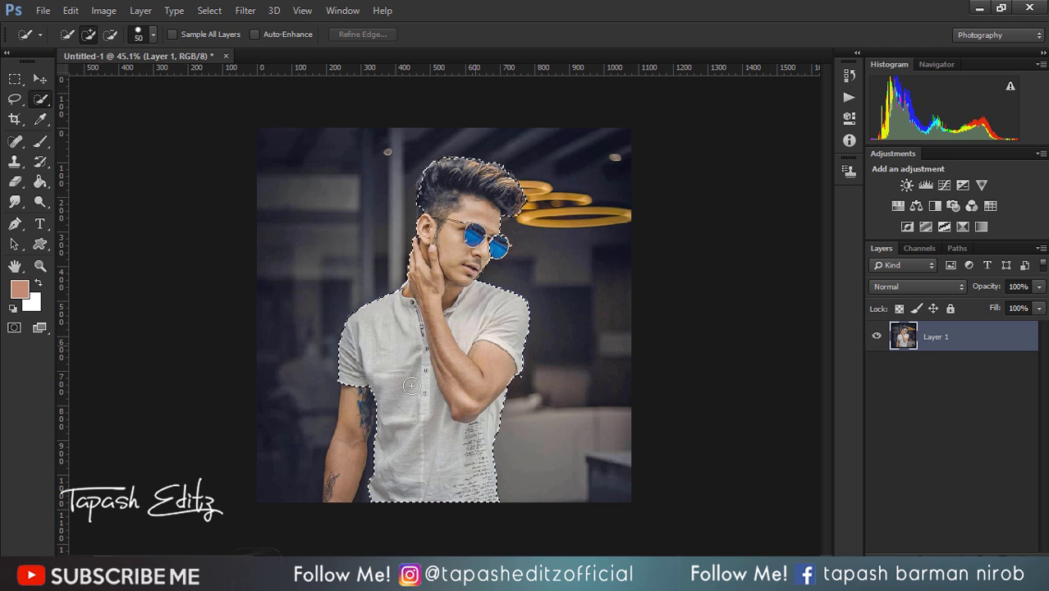
{"action": "mouse_move", "coordinate": [411, 386]}
{"action": "left_mouse_down"}
{"action": "mouse_move", "coordinate": [357, 428]}
{"action": "mouse_move", "coordinate": [352, 463]}
{"action": "left_mouse_up"}
{"action": "scroll", "coordinate": [423, 285], "scroll_direction": "up", "scroll_amount": 2}
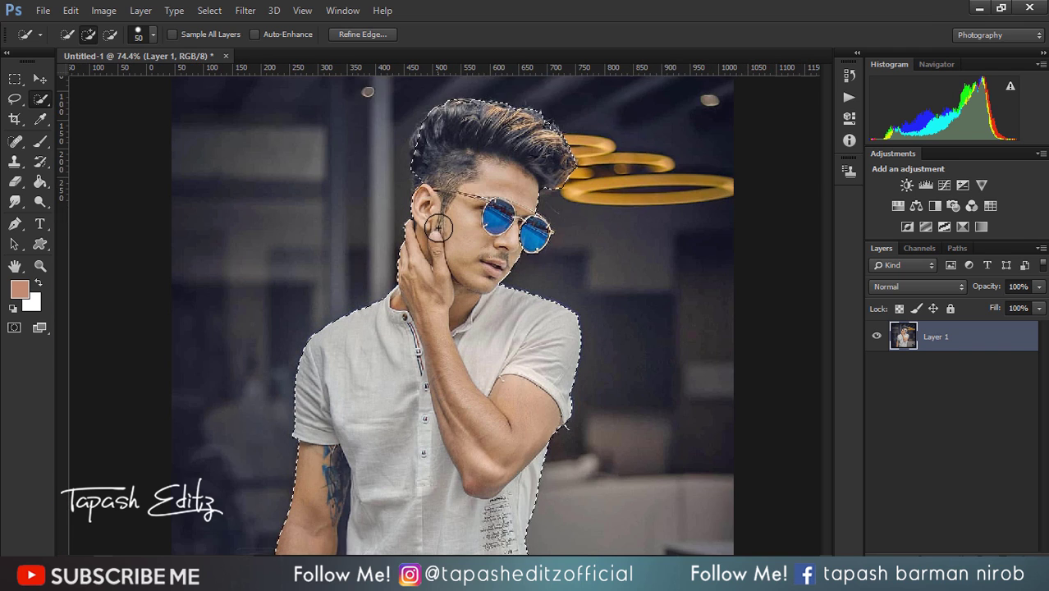
{"action": "scroll", "coordinate": [424, 285], "scroll_direction": "up", "scroll_amount": 2}
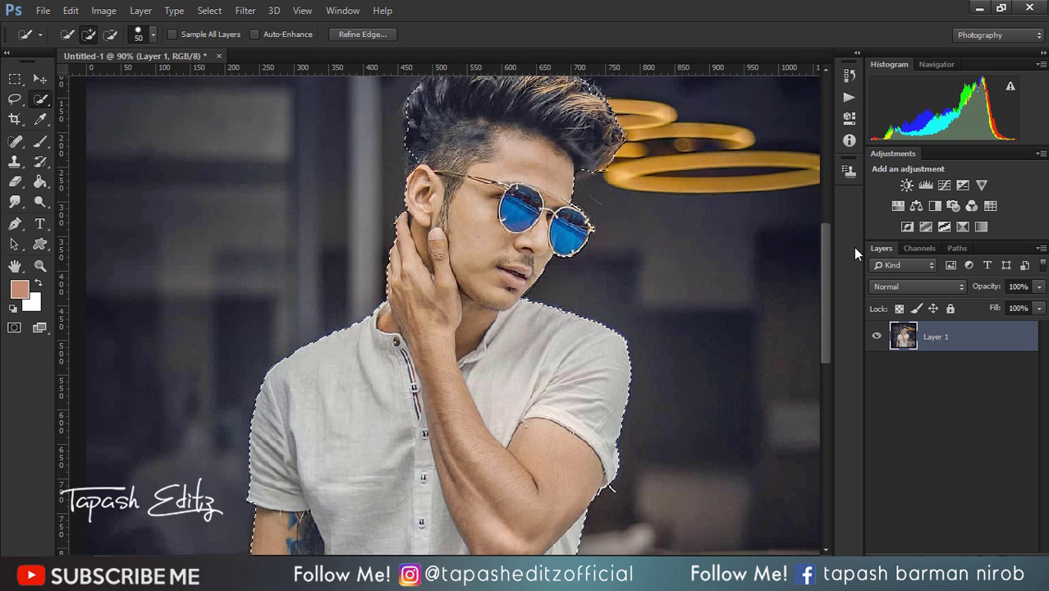
{"action": "left_click_drag", "start_coordinate": [826, 239], "coordinate": [827, 226]}
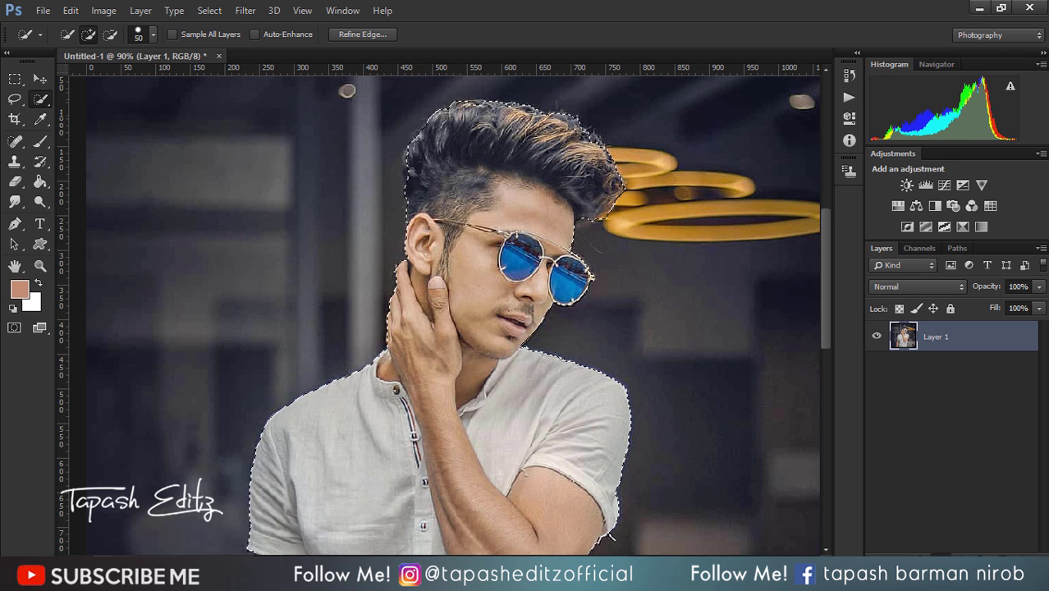
{"action": "left_click", "coordinate": [924, 568]}
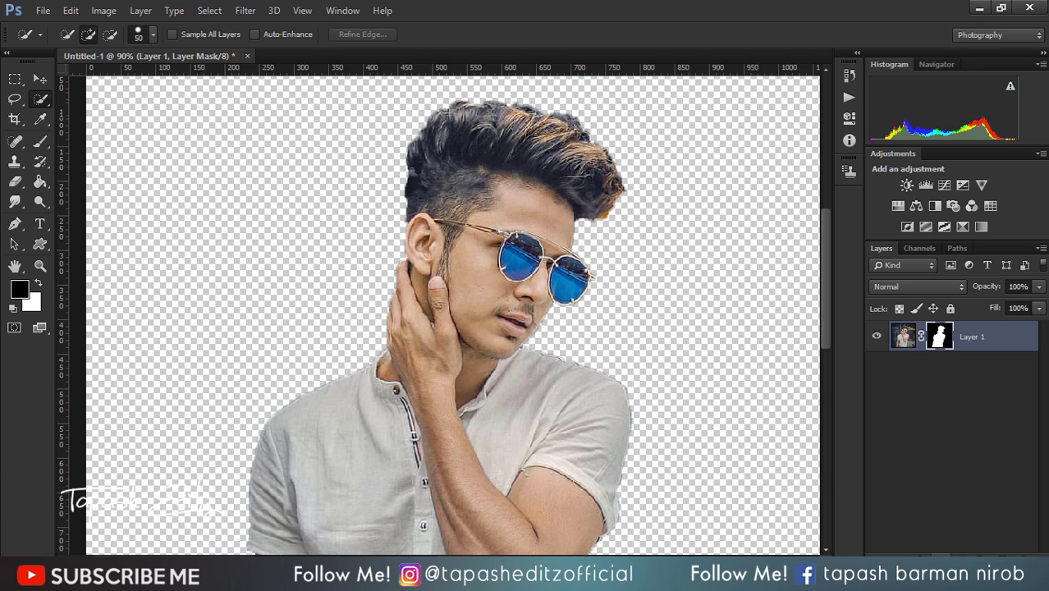
- Refine Layer 1's mask edge around the hair with softness at 0 and apply it
{"action": "right_click", "coordinate": [934, 343]}
{"action": "left_click", "coordinate": [914, 470]}
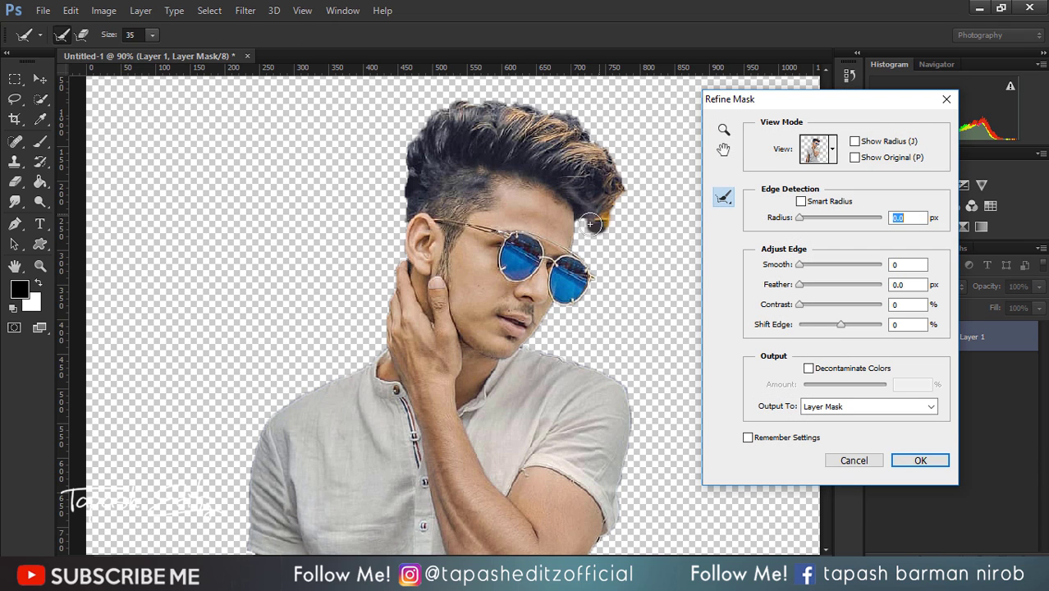
{"action": "left_click_drag", "start_coordinate": [590, 224], "coordinate": [617, 196]}
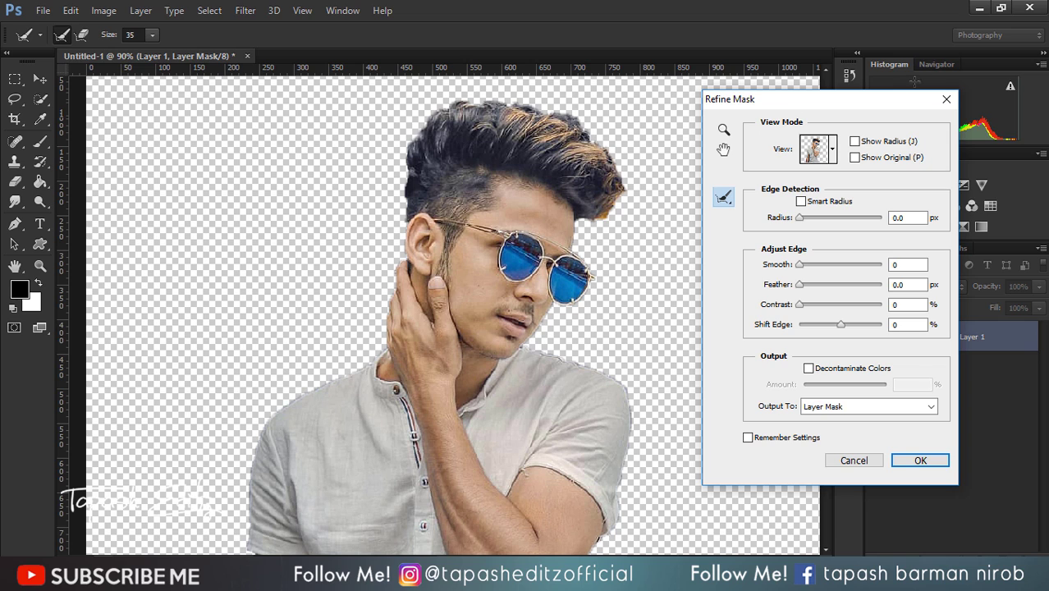
{"action": "left_click_drag", "start_coordinate": [838, 107], "coordinate": [1026, 87]}
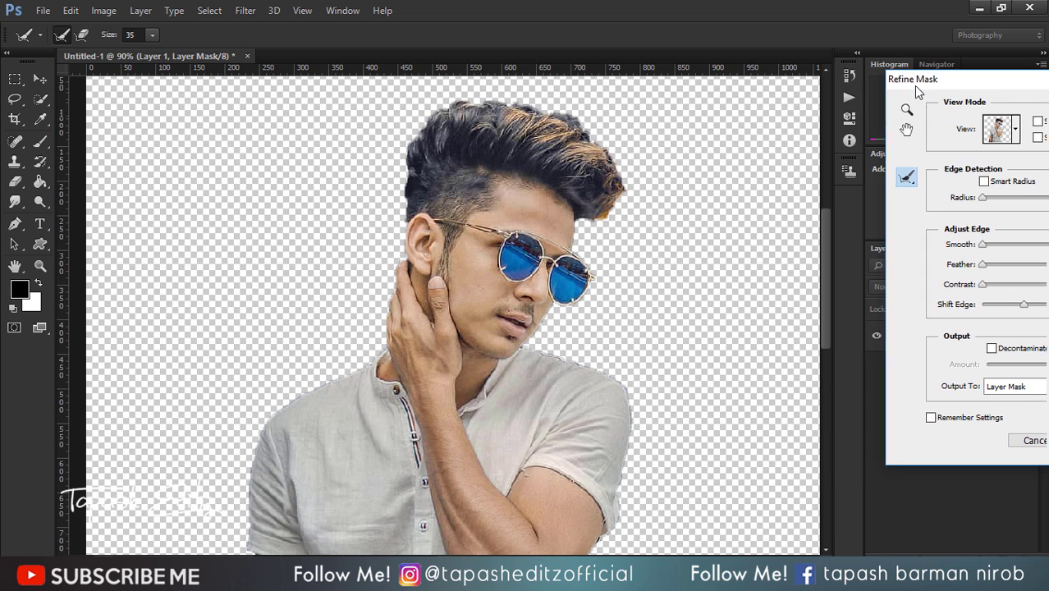
{"action": "left_click_drag", "start_coordinate": [914, 82], "coordinate": [892, 82]}
{"action": "left_click_drag", "start_coordinate": [977, 271], "coordinate": [969, 271]}
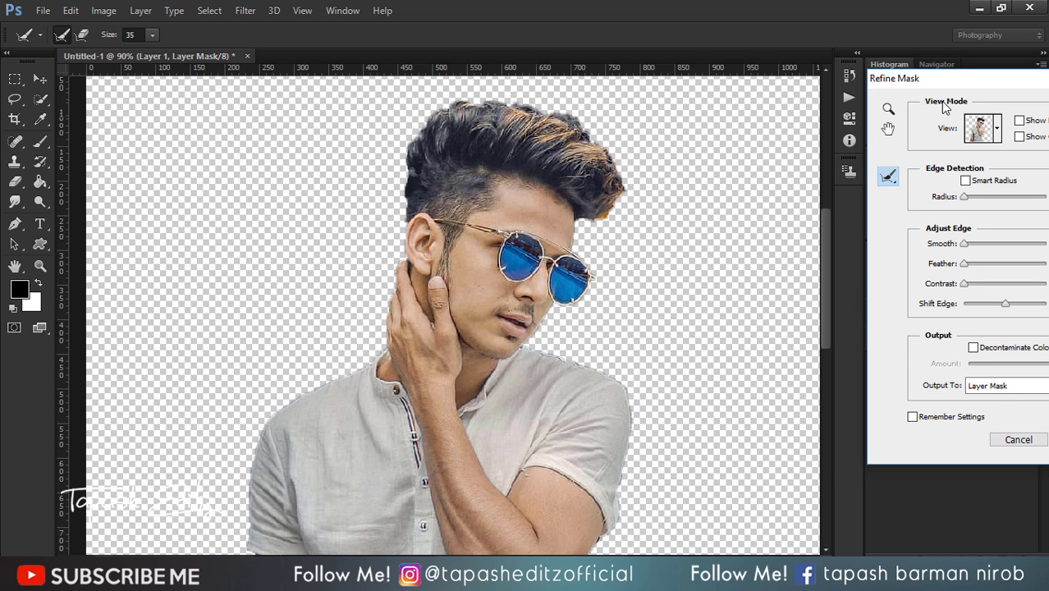
{"action": "left_click_drag", "start_coordinate": [932, 83], "coordinate": [888, 85]}
{"action": "left_click", "coordinate": [1031, 441]}
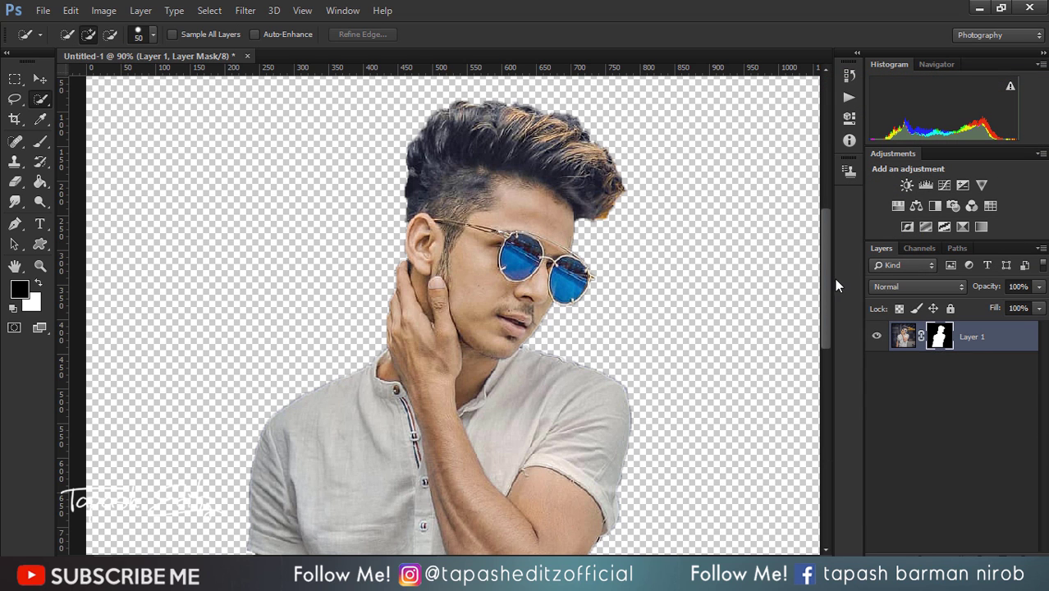
{"action": "left_click_drag", "start_coordinate": [828, 283], "coordinate": [827, 379]}
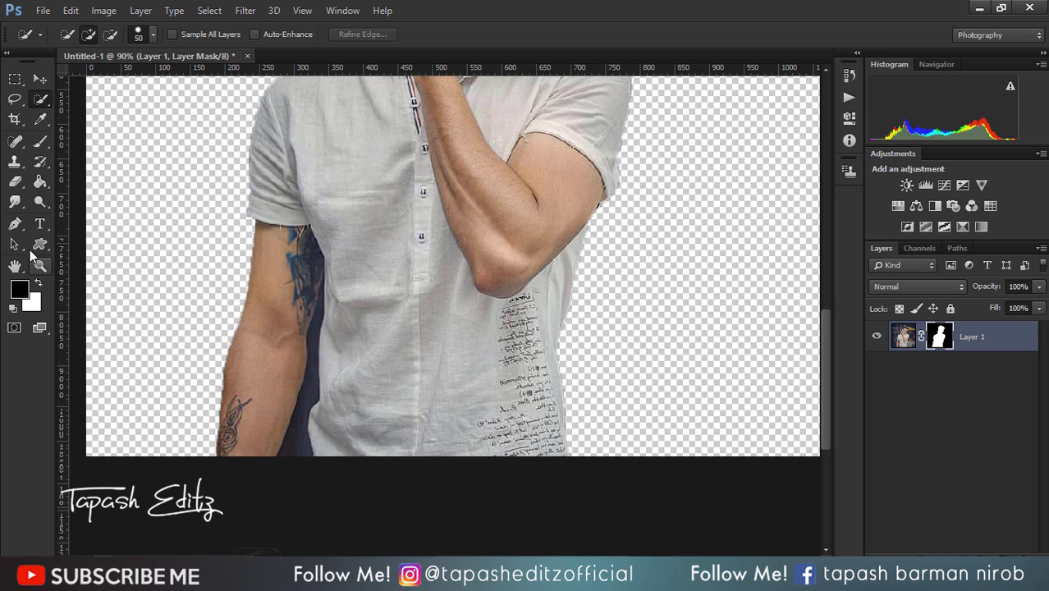
- Trace a Pen path around the gap between the left arm and the shirt
{"action": "left_click", "coordinate": [15, 224]}
{"action": "left_click", "coordinate": [277, 456]}
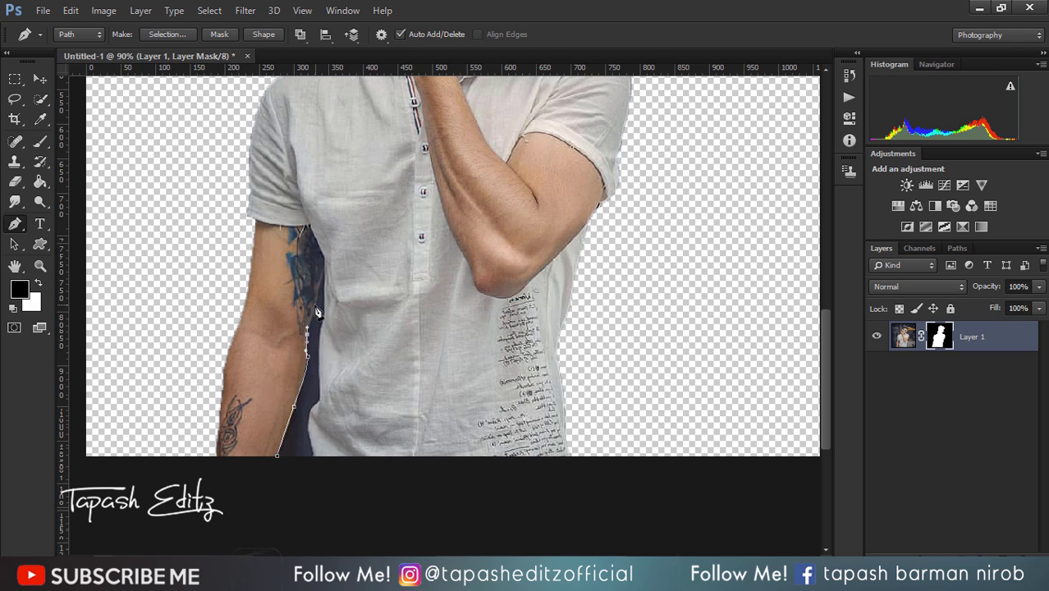
{"action": "left_click_drag", "start_coordinate": [315, 305], "coordinate": [326, 294]}
{"action": "left_click", "coordinate": [314, 457]}
- Turn the path into a selection with 0.5 px feather and target Layer 1's image
{"action": "right_click", "coordinate": [270, 469]}
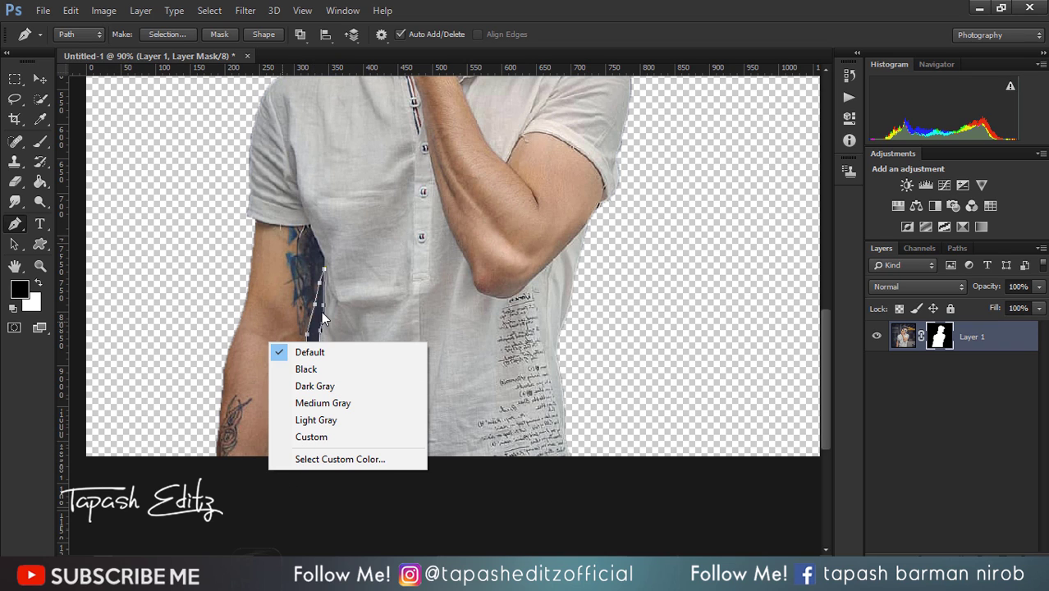
{"action": "right_click", "coordinate": [322, 319]}
{"action": "left_click", "coordinate": [357, 265]}
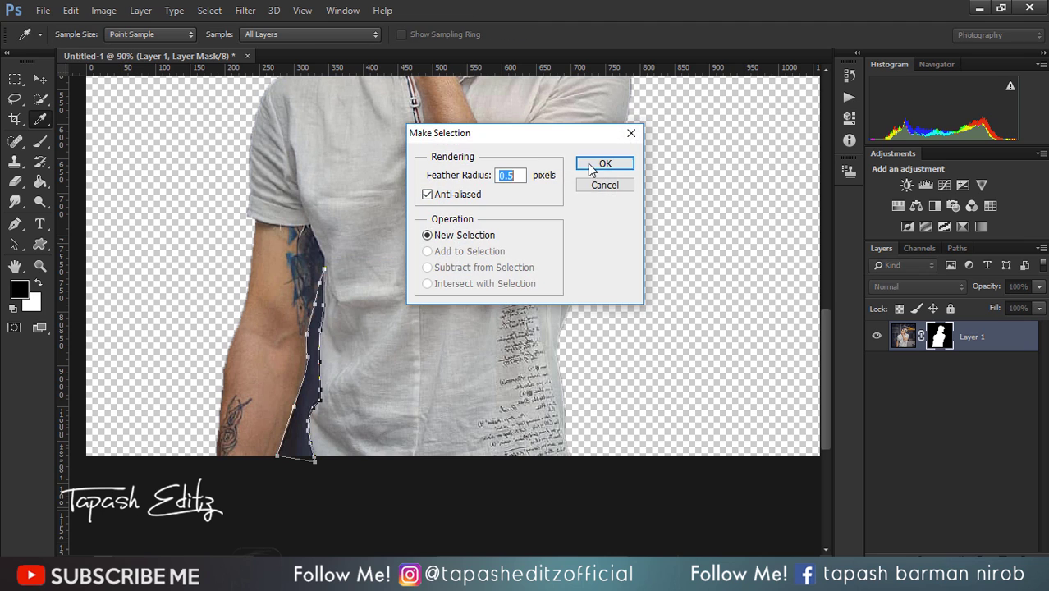
{"action": "left_click", "coordinate": [591, 168]}
{"action": "left_click", "coordinate": [903, 337]}
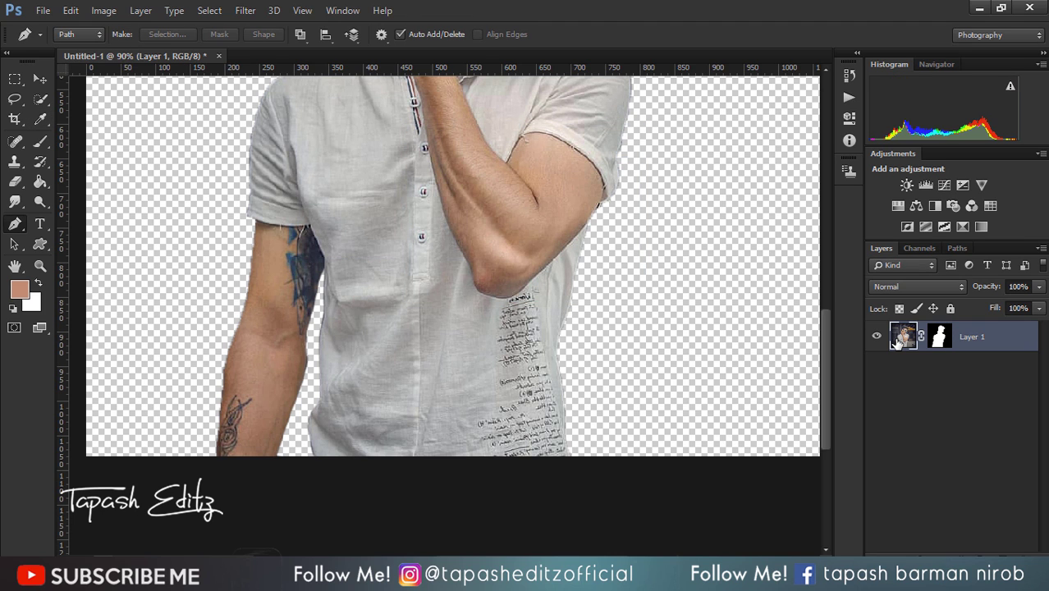
- Crop the canvas upward into a 1100×1254 px portrait above the man
{"action": "scroll", "coordinate": [632, 293], "scroll_direction": "down", "scroll_amount": 3}
{"action": "scroll", "coordinate": [632, 293], "scroll_direction": "down", "scroll_amount": 2}
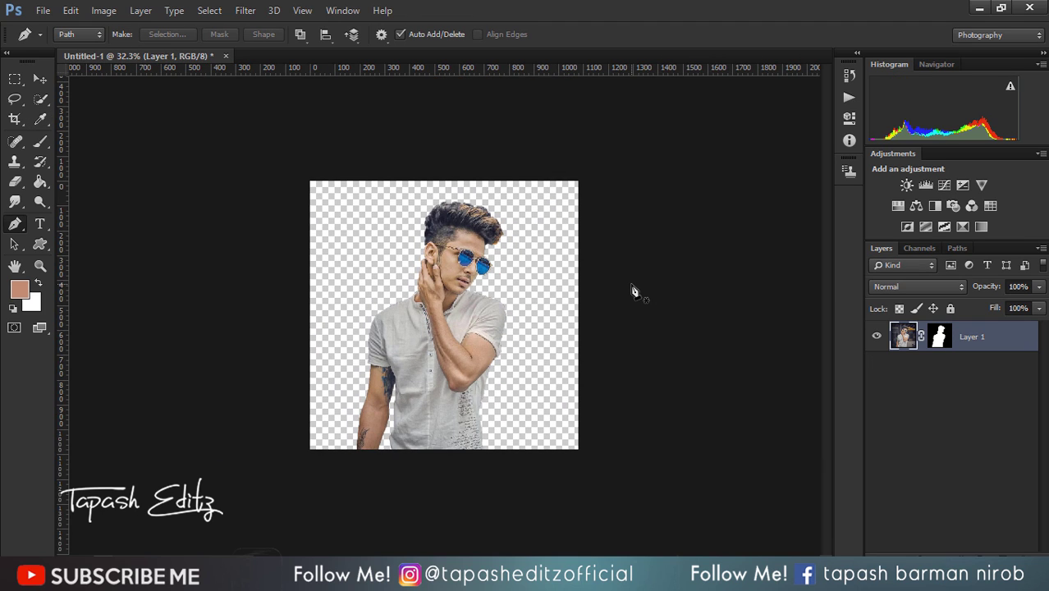
{"action": "left_click", "coordinate": [14, 119]}
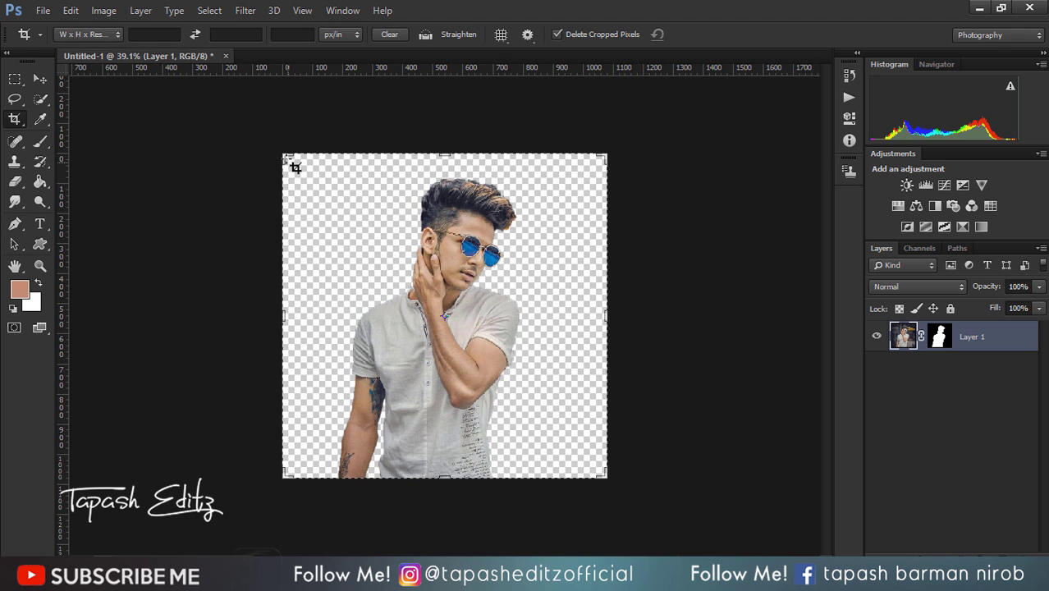
{"action": "left_click_drag", "start_coordinate": [283, 153], "coordinate": [280, 119]}
{"action": "left_click", "coordinate": [709, 34]}
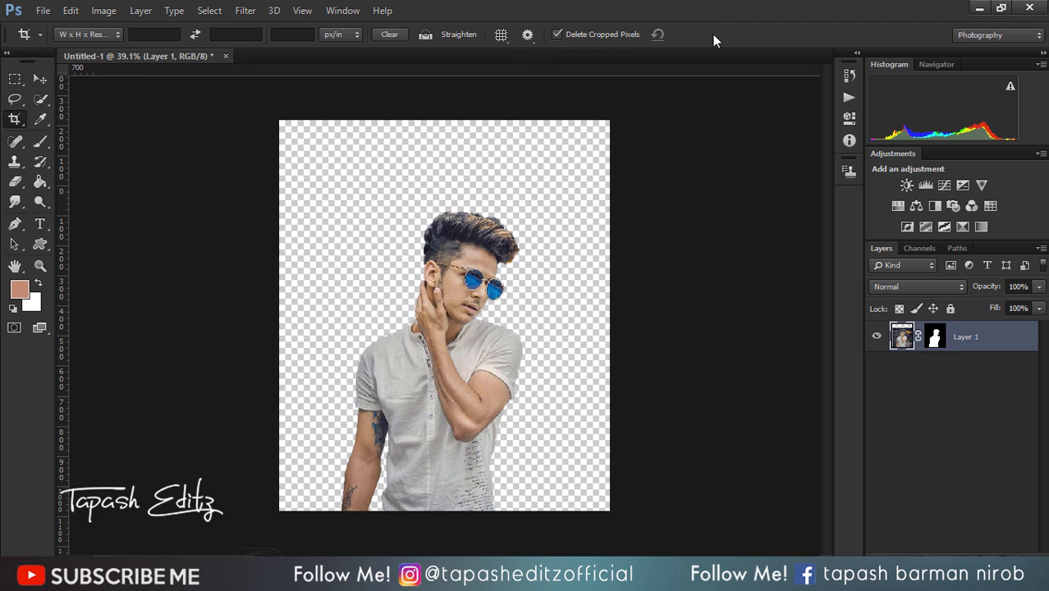
- Apply Layer 1's mask permanently to the layer
{"action": "left_click", "coordinate": [47, 77]}
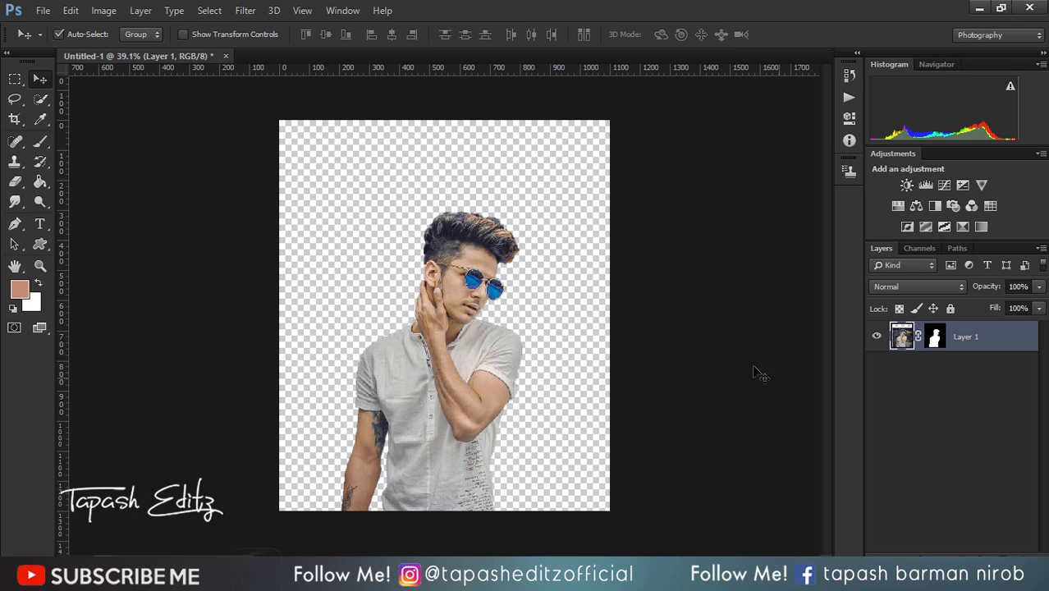
{"action": "scroll", "coordinate": [517, 312], "scroll_direction": "up", "scroll_amount": 5}
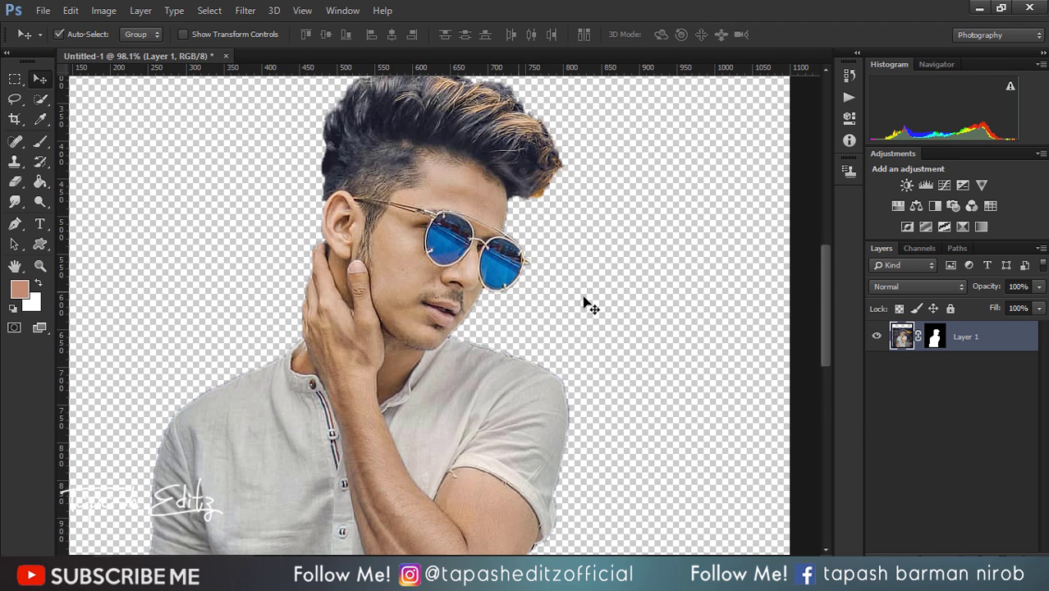
{"action": "right_click", "coordinate": [927, 343]}
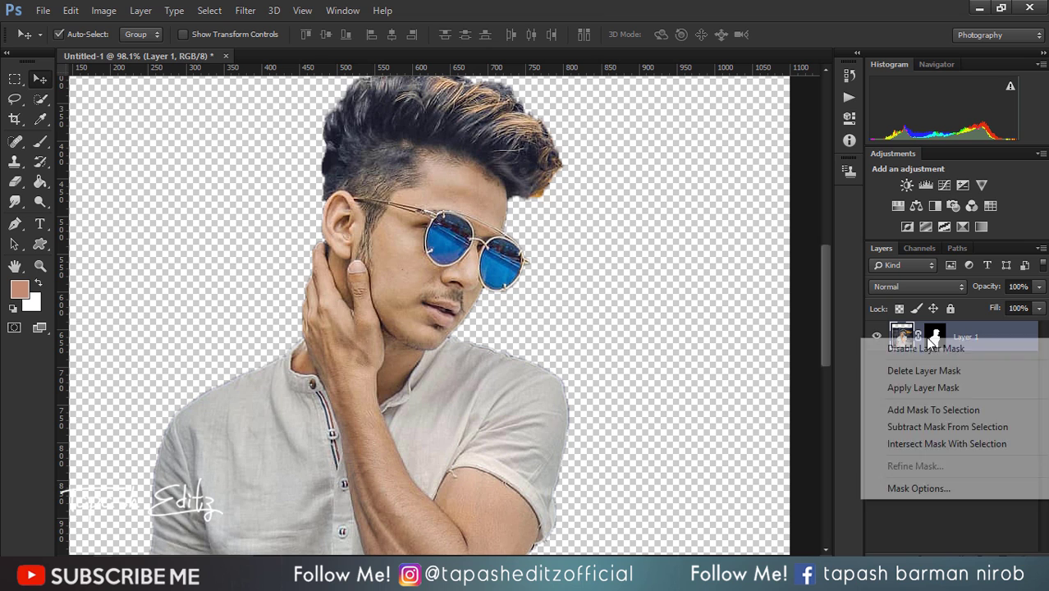
{"action": "left_click", "coordinate": [930, 387]}
{"action": "scroll", "coordinate": [634, 264], "scroll_direction": "down", "scroll_amount": 4}
{"action": "scroll", "coordinate": [635, 265], "scroll_direction": "down", "scroll_amount": 1}
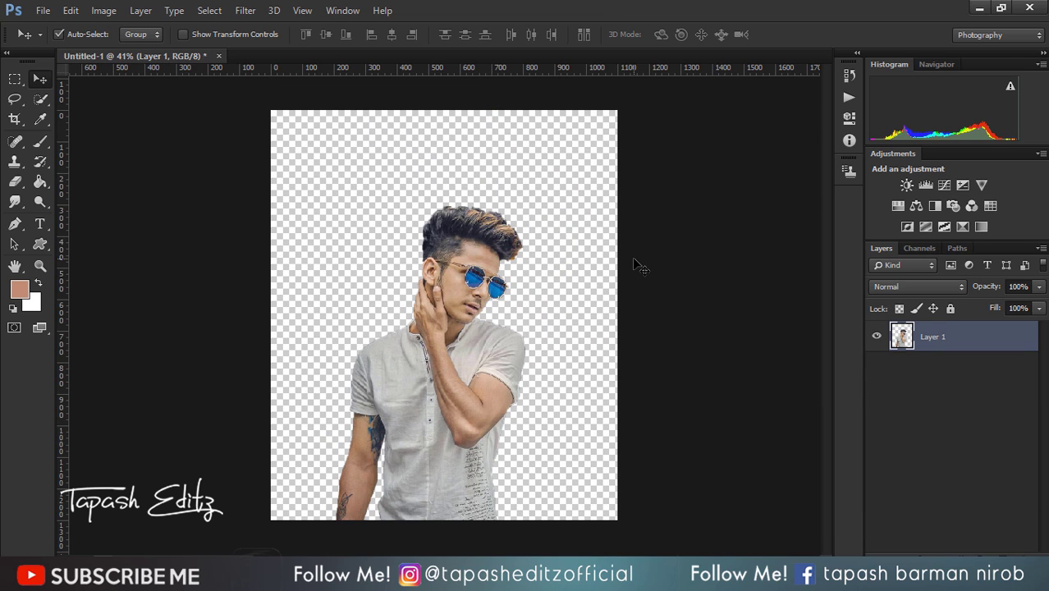
{"action": "left_click", "coordinate": [43, 9]}
- Place the blurred Holi crowd image from the holi folder, scale it to 210%, and set it behind Layer 1
{"action": "left_click", "coordinate": [90, 229]}
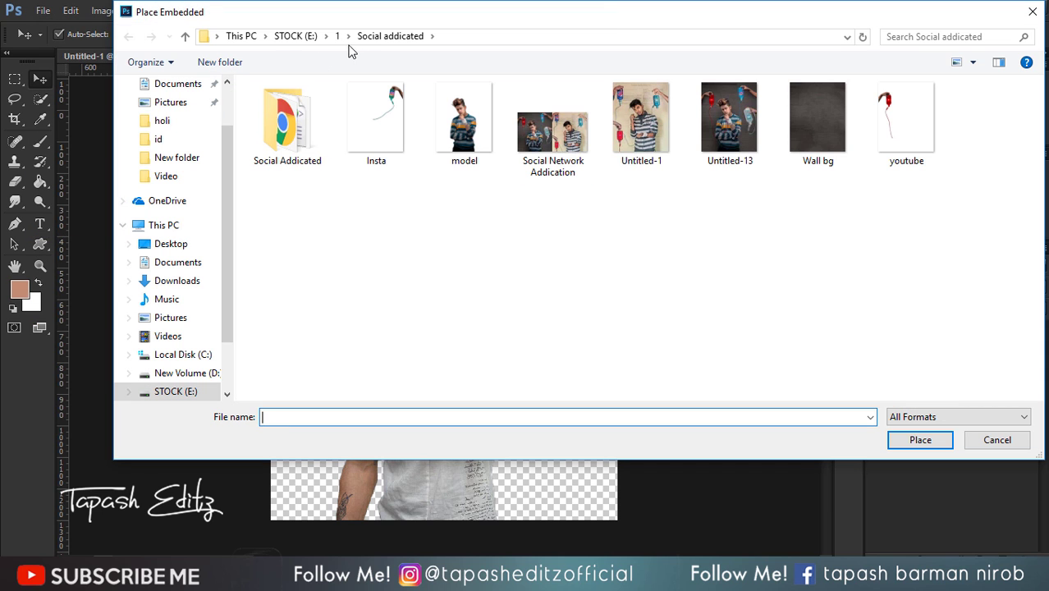
{"action": "left_click", "coordinate": [336, 36]}
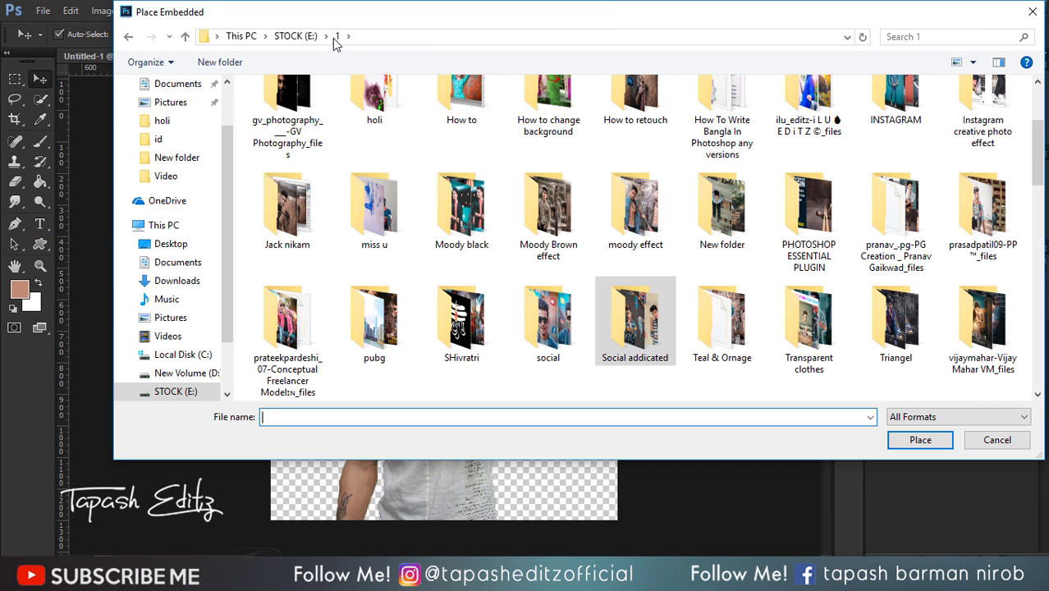
{"action": "left_click", "coordinate": [161, 121]}
{"action": "double_click", "coordinate": [287, 123]}
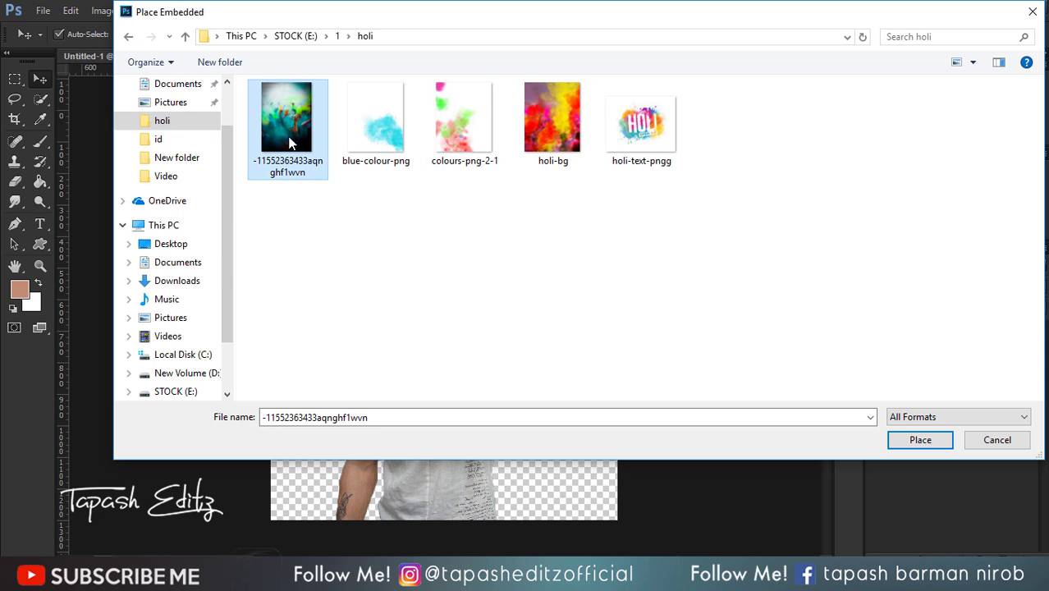
{"action": "left_click_drag", "start_coordinate": [518, 212], "coordinate": [606, 98]}
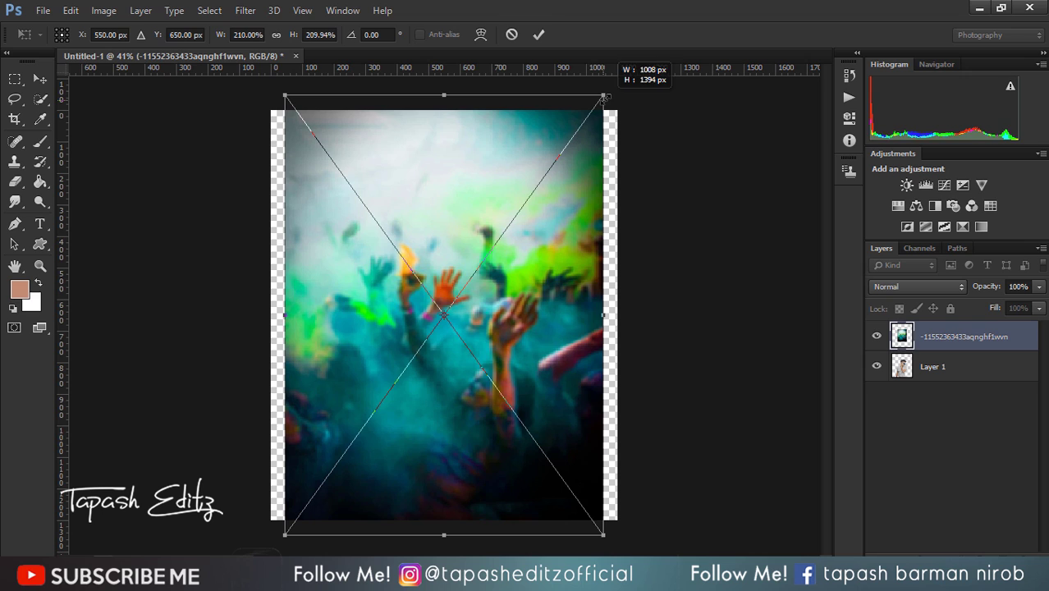
{"action": "left_click", "coordinate": [538, 34]}
{"action": "left_click_drag", "start_coordinate": [968, 345], "coordinate": [976, 438]}
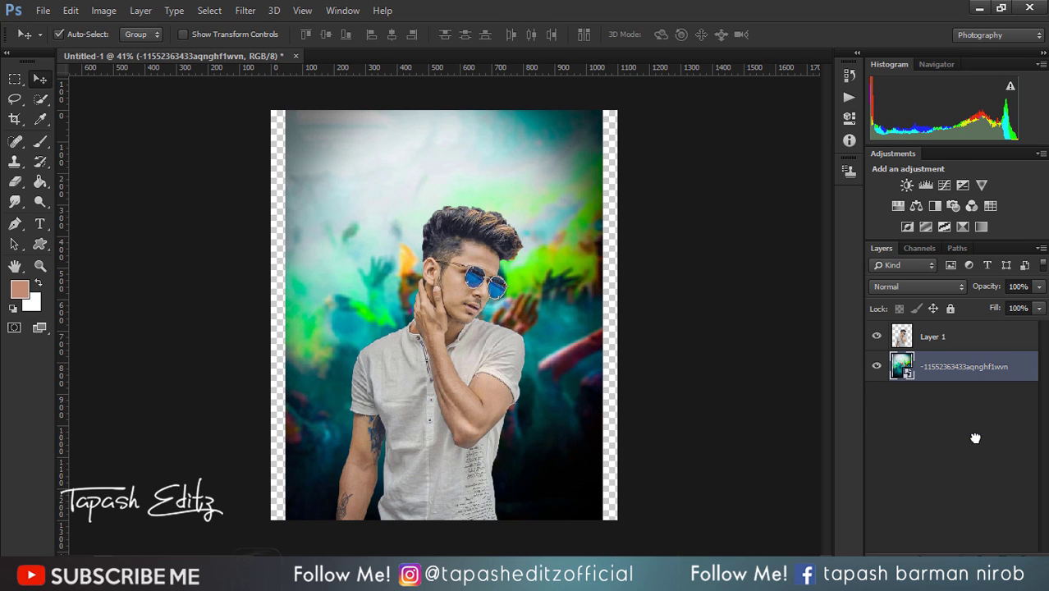
{"action": "left_click_drag", "start_coordinate": [530, 208], "coordinate": [533, 188]}
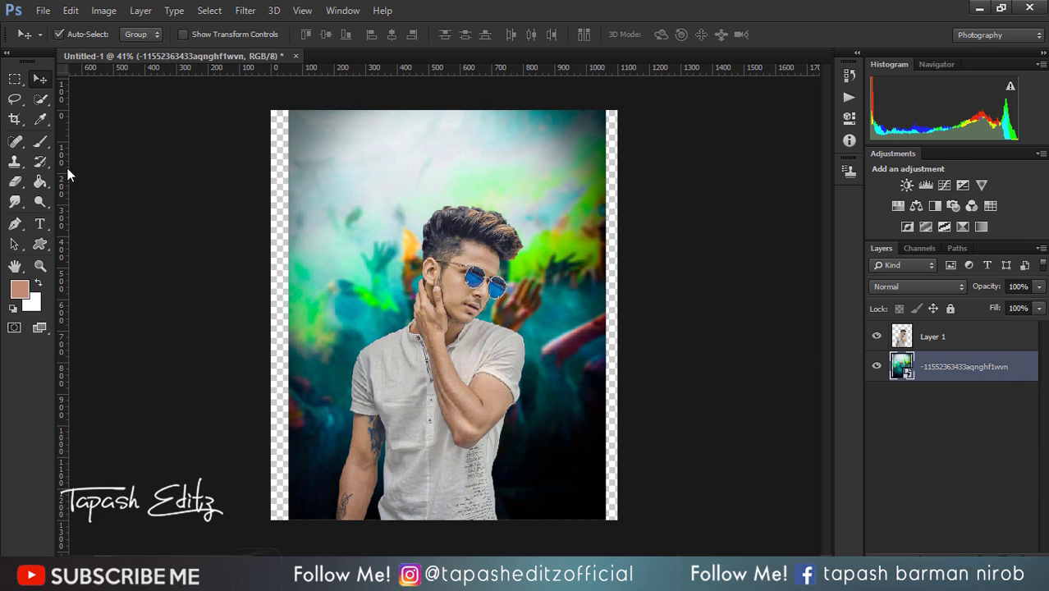
- Crop the canvas to the crowd image, removing the transparent side strips
{"action": "left_click", "coordinate": [15, 119]}
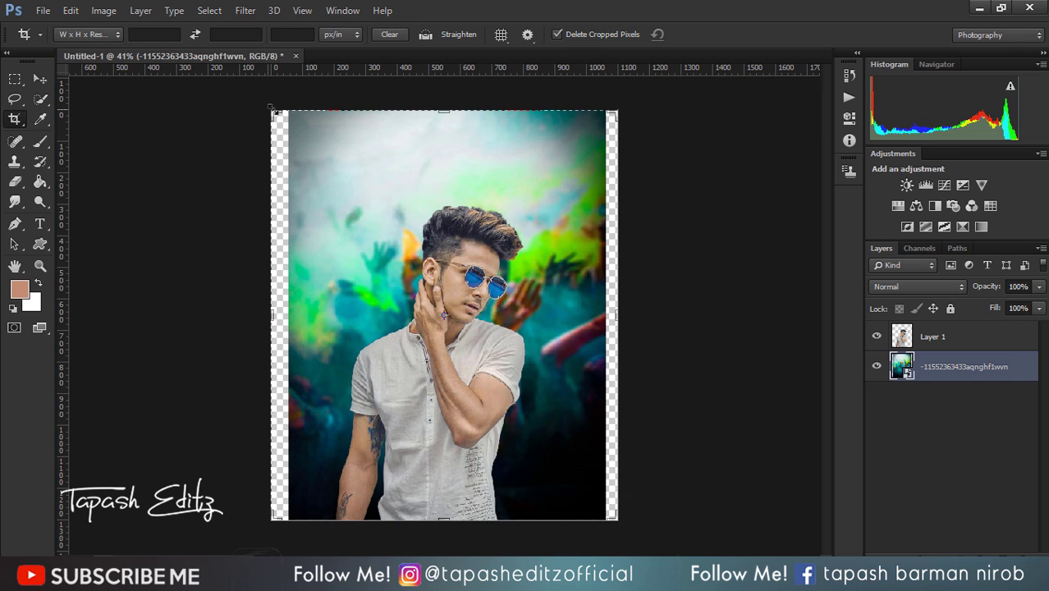
{"action": "left_click_drag", "start_coordinate": [272, 111], "coordinate": [281, 104]}
{"action": "left_click", "coordinate": [608, 106]}
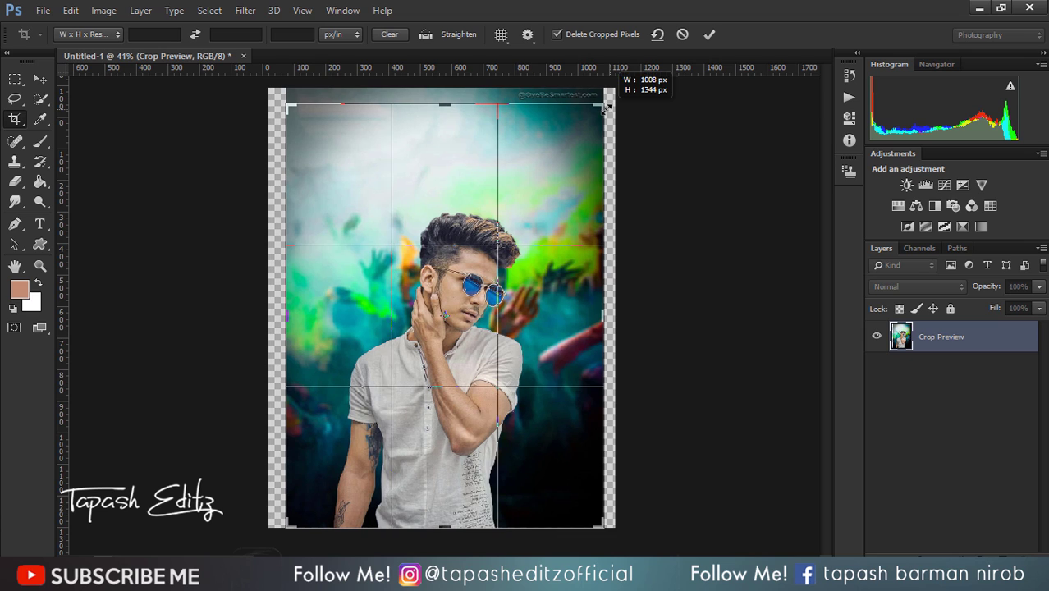
{"action": "left_click", "coordinate": [711, 34]}
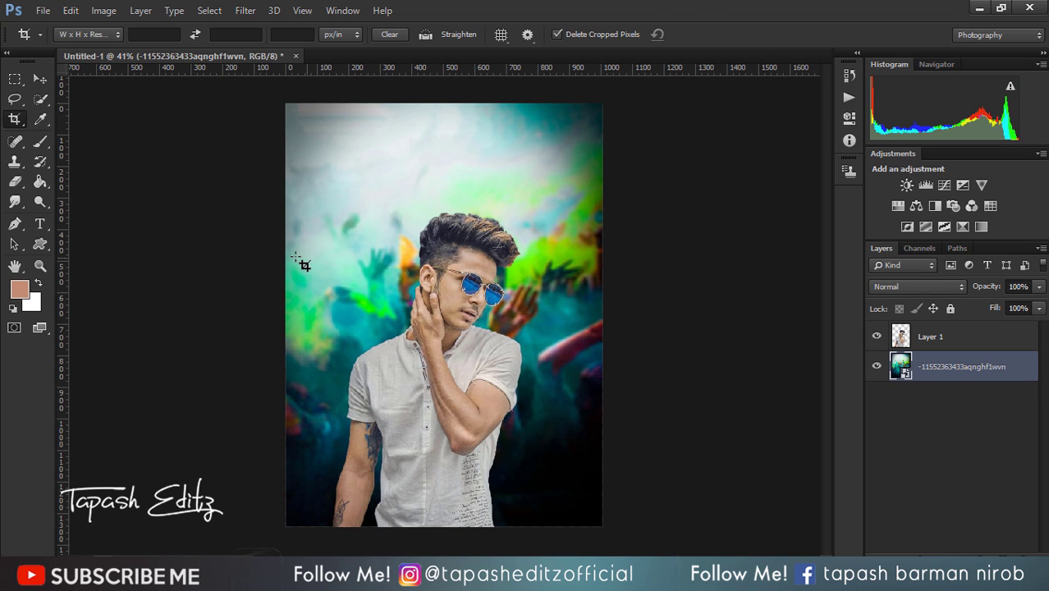
{"action": "left_click", "coordinate": [43, 77]}
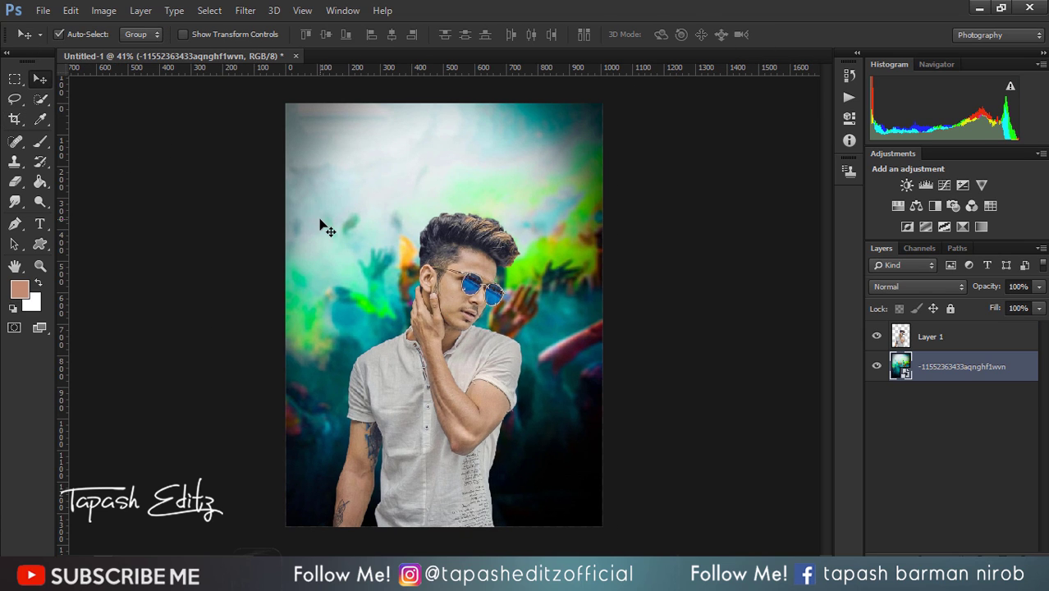
{"action": "key", "text": "ctrl+plus"}
{"action": "key", "text": "ctrl+plus"}
{"action": "key", "text": "ctrl+minus"}
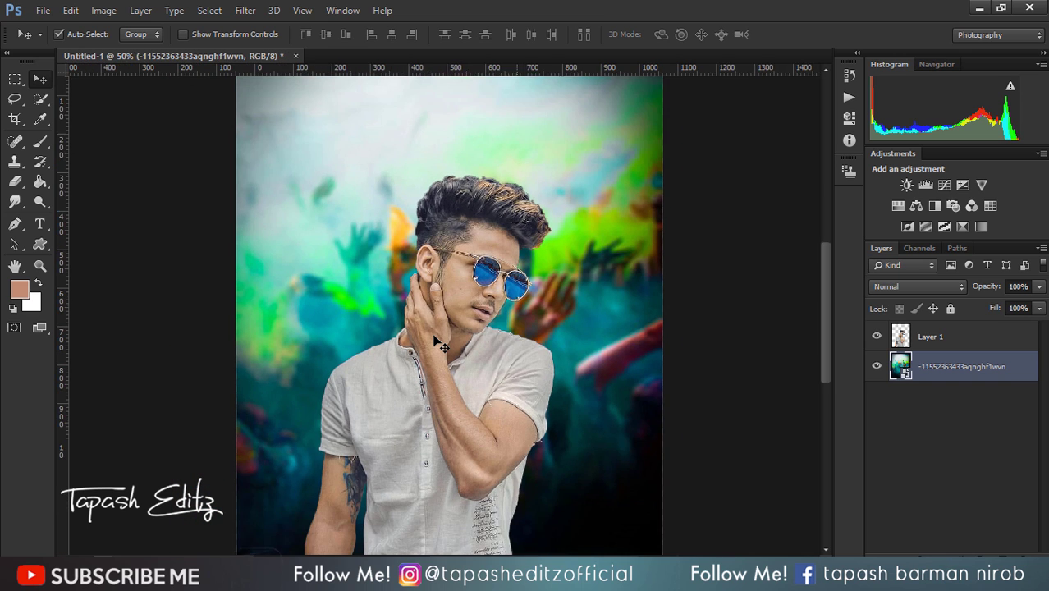
{"action": "scroll", "coordinate": [441, 345], "scroll_direction": "down", "scroll_amount": 1}
{"action": "scroll", "coordinate": [441, 345], "scroll_direction": "down", "scroll_amount": 1}
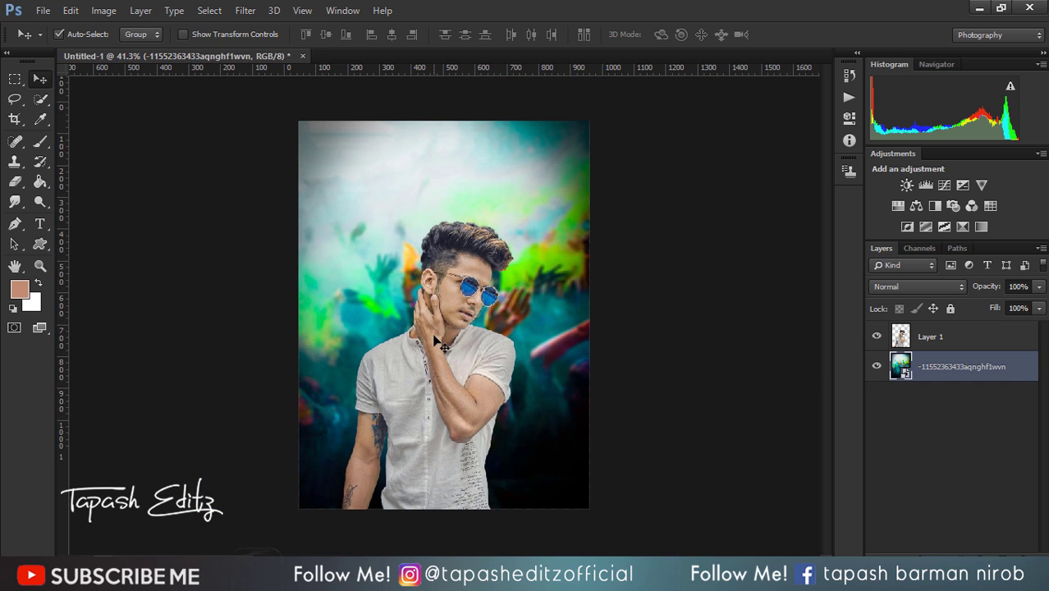
{"action": "scroll", "coordinate": [441, 345], "scroll_direction": "up", "scroll_amount": 1}
{"action": "scroll", "coordinate": [441, 345], "scroll_direction": "down", "scroll_amount": 1}
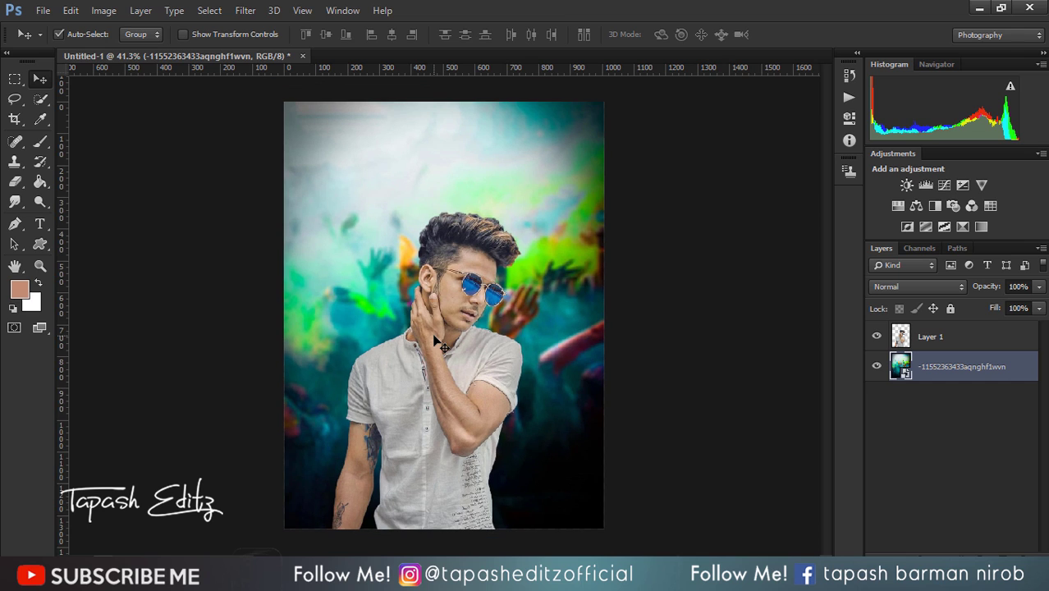
- Rasterize the crowd layer and rename it 'Background'
{"action": "right_click", "coordinate": [952, 357]}
{"action": "left_click", "coordinate": [640, 239]}
{"action": "double_click", "coordinate": [953, 366]}
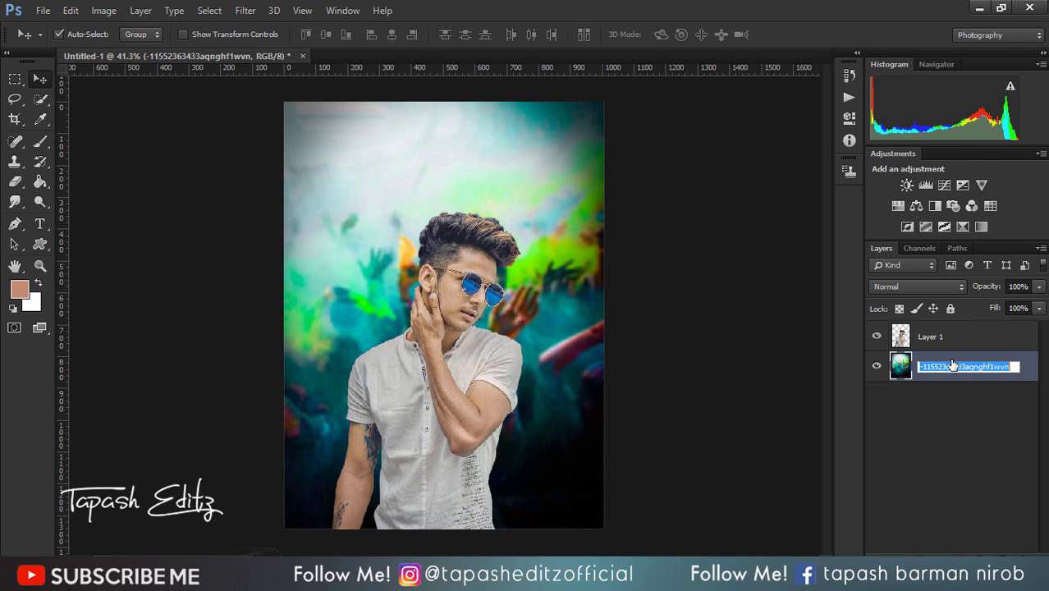
{"action": "type", "text": "Background"}
{"action": "key", "text": "Return"}
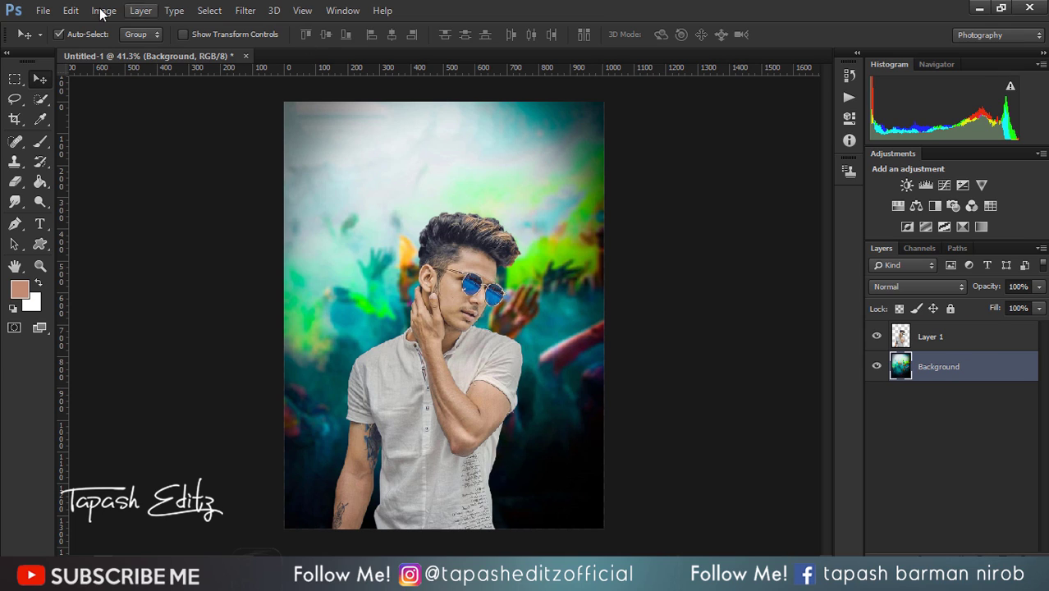
- Place the blue-colour-png splash and stack it above Layer 1
{"action": "left_click", "coordinate": [42, 10]}
{"action": "left_click", "coordinate": [82, 231]}
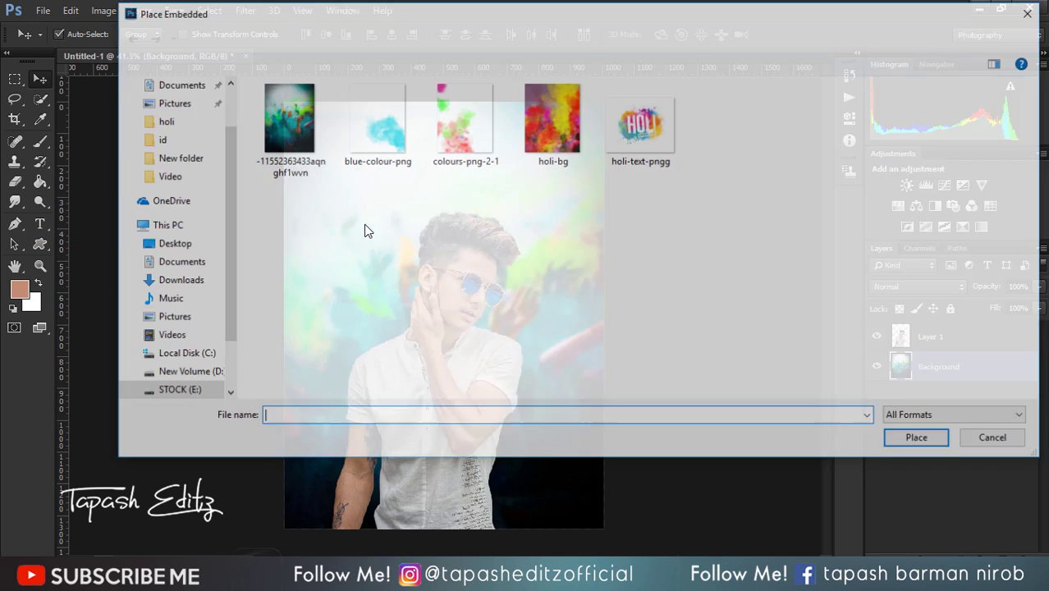
{"action": "mouse_move", "coordinate": [376, 120]}
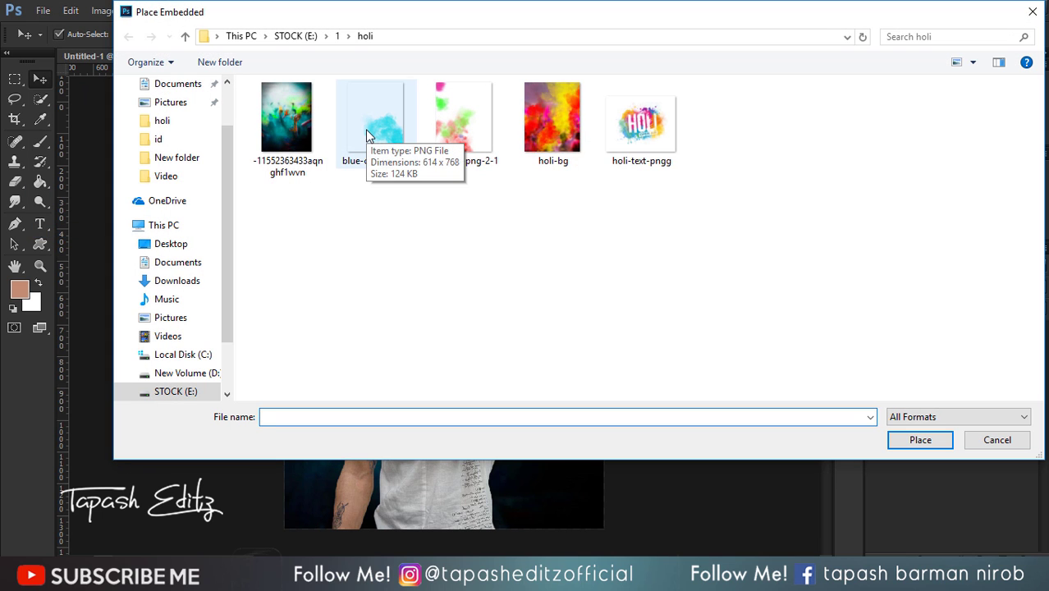
{"action": "double_click", "coordinate": [365, 129]}
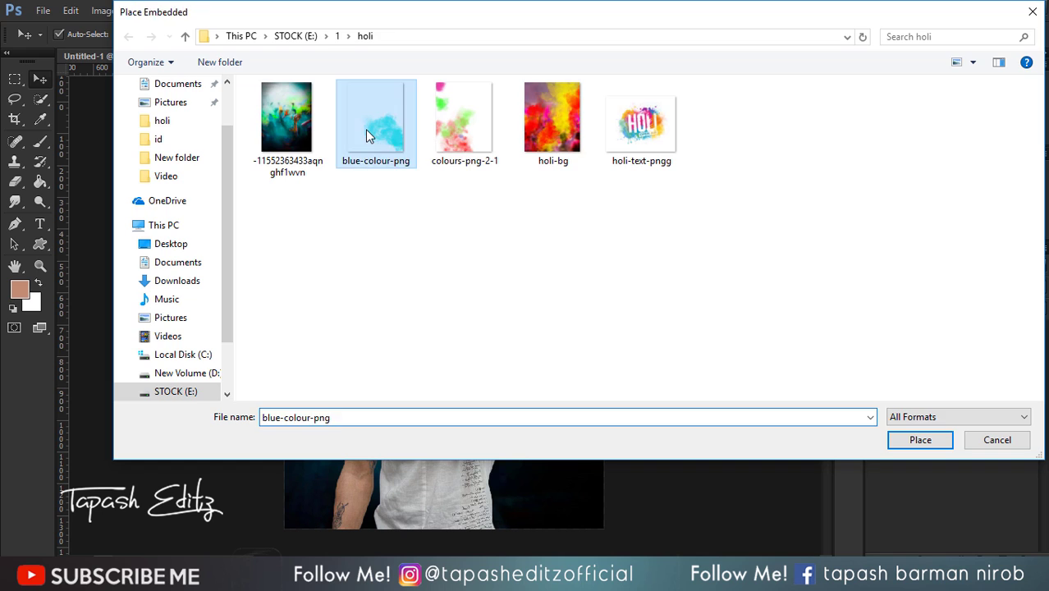
{"action": "left_click_drag", "start_coordinate": [486, 340], "coordinate": [566, 218]}
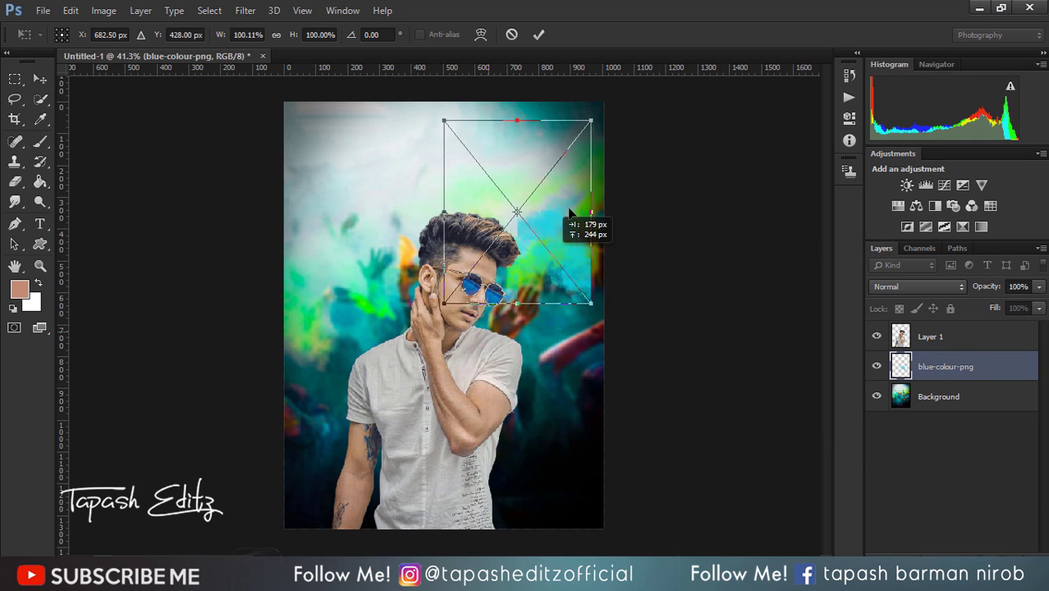
{"action": "left_click", "coordinate": [538, 33]}
{"action": "left_click_drag", "start_coordinate": [947, 367], "coordinate": [946, 328]}
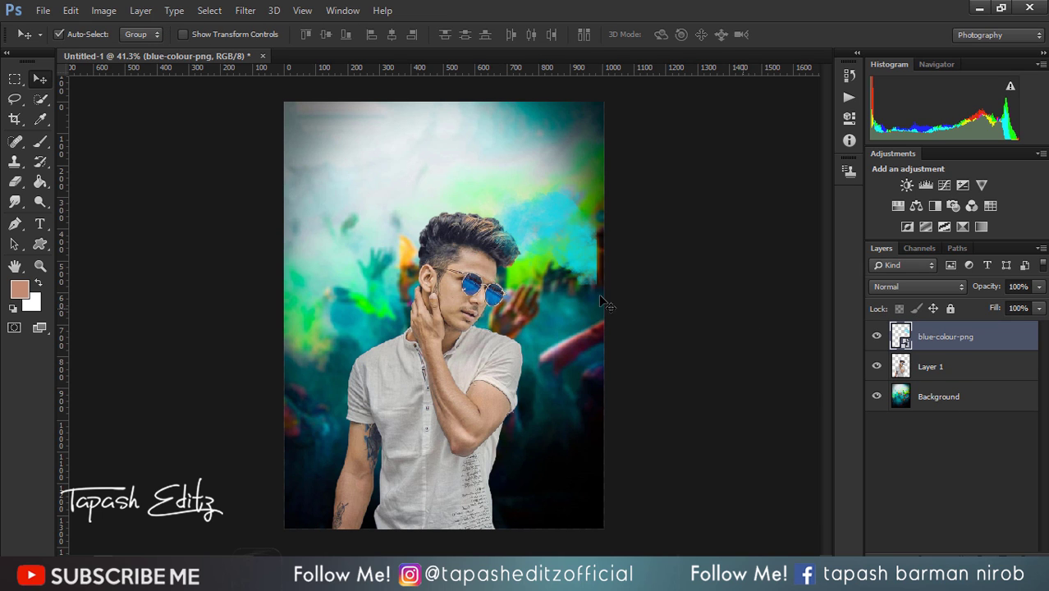
- Blend the splash in Subtract mode and position it over the man's forehead and hair
{"action": "left_click_drag", "start_coordinate": [561, 241], "coordinate": [480, 296]}
{"action": "scroll", "coordinate": [480, 296], "scroll_direction": "up", "scroll_amount": 5}
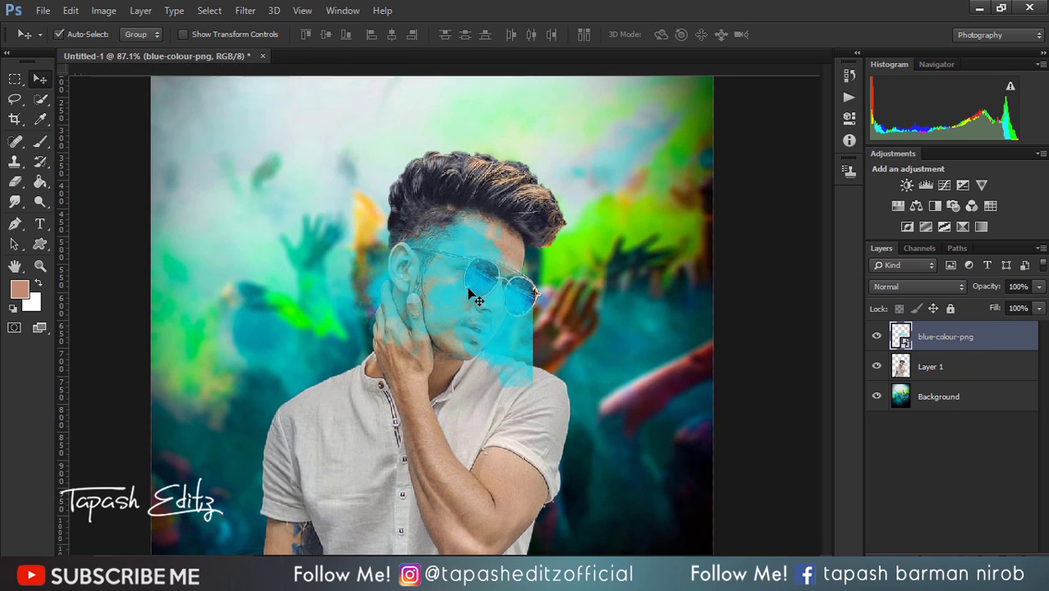
{"action": "left_click", "coordinate": [925, 290]}
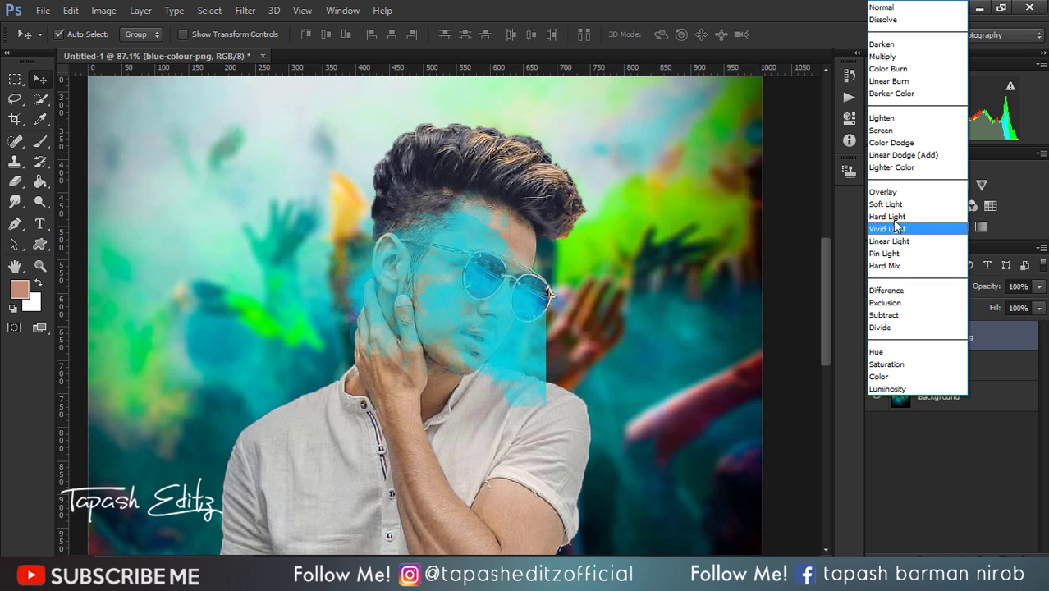
{"action": "left_click", "coordinate": [886, 315]}
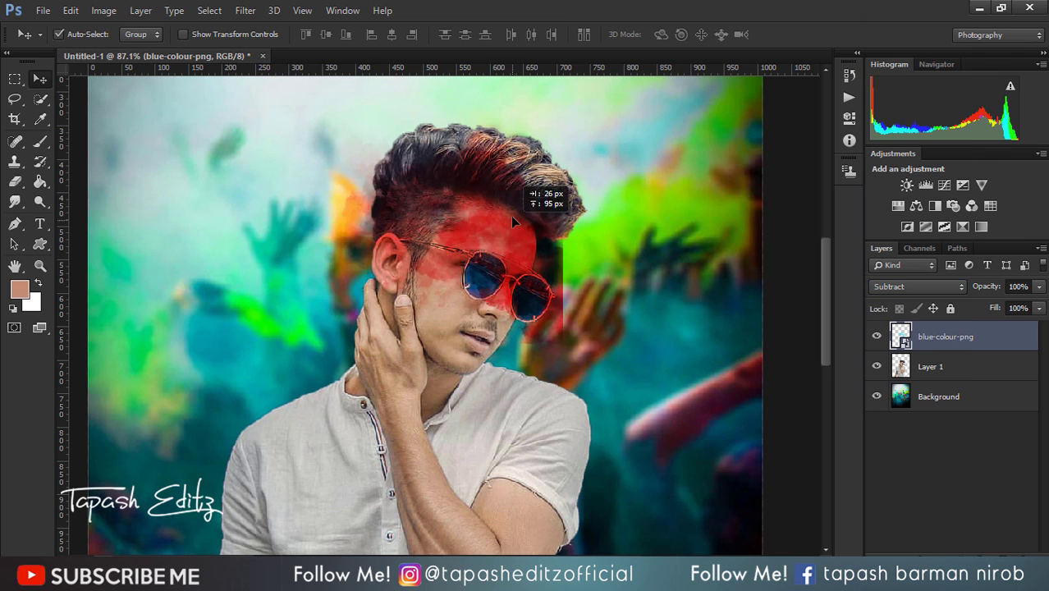
{"action": "left_click_drag", "start_coordinate": [501, 296], "coordinate": [523, 193]}
{"action": "scroll", "coordinate": [608, 325], "scroll_direction": "down", "scroll_amount": 2}
{"action": "scroll", "coordinate": [608, 324], "scroll_direction": "down", "scroll_amount": 3}
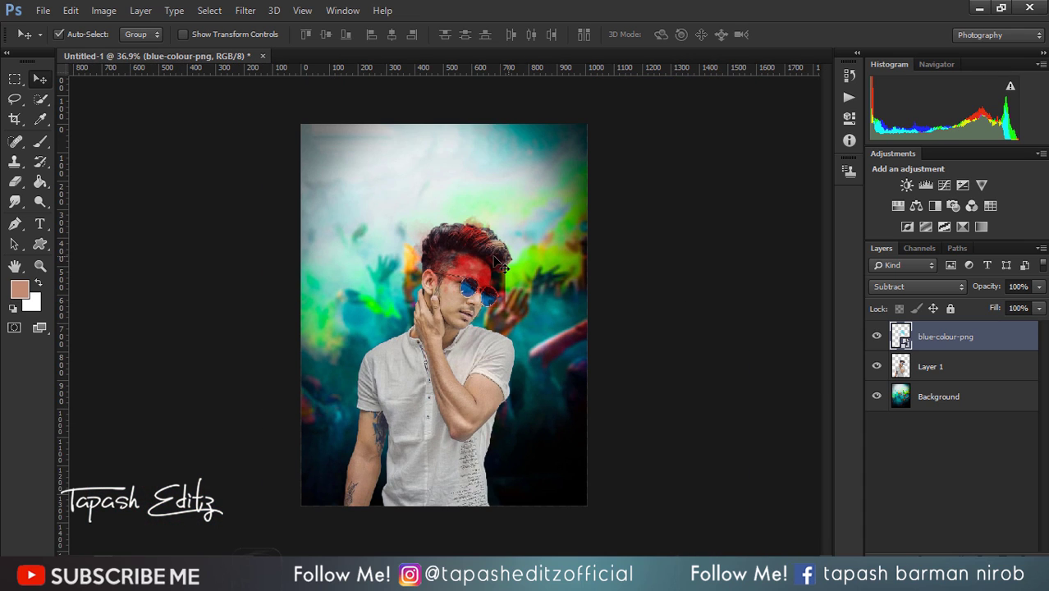
{"action": "left_click_drag", "start_coordinate": [485, 260], "coordinate": [491, 255]}
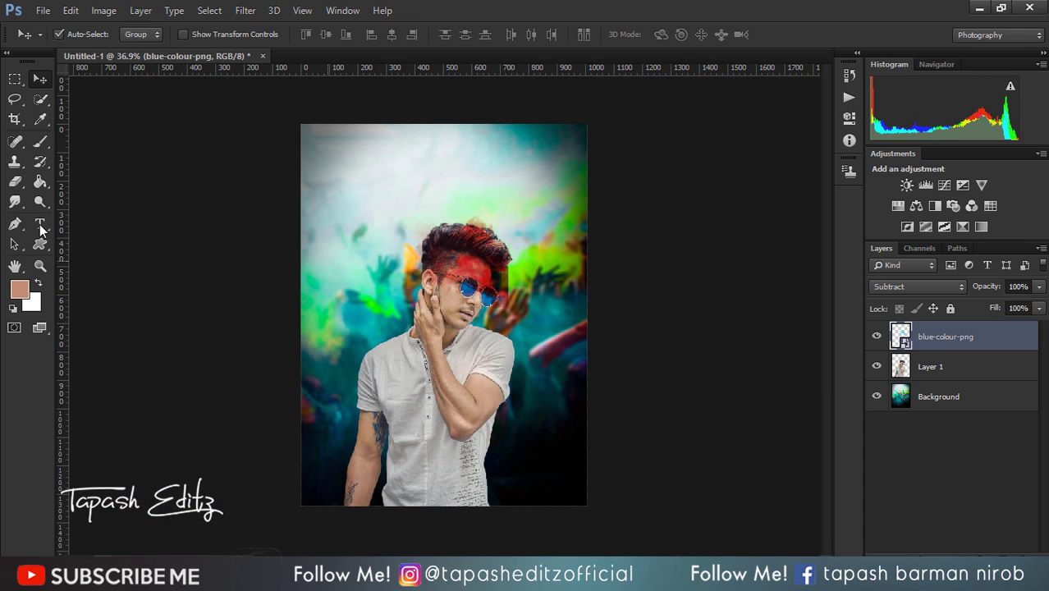
- Rasterize the splash layer and erase its excess with a much larger eraser brush
{"action": "left_click", "coordinate": [15, 182]}
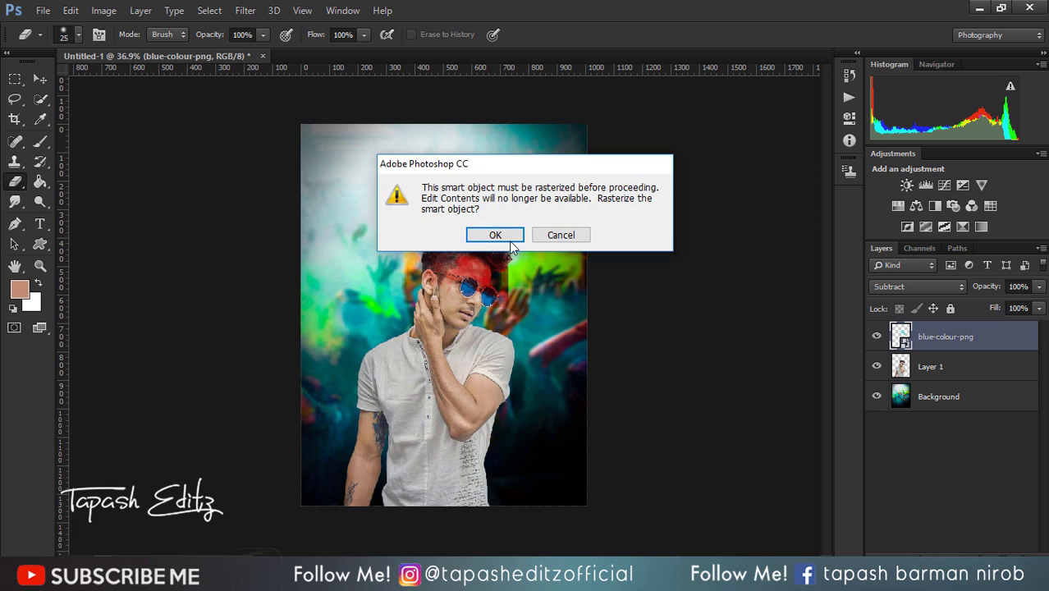
{"action": "left_click", "coordinate": [484, 234]}
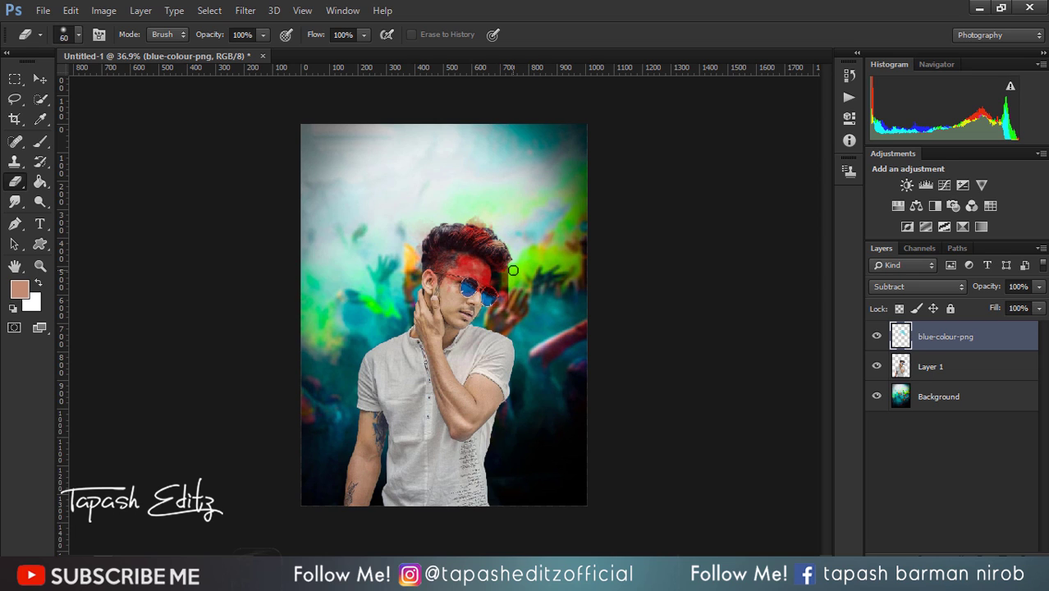
{"action": "key", "text": "bracketright"}
{"action": "key", "text": "bracketright"}
{"action": "key", "text": "bracketright"}
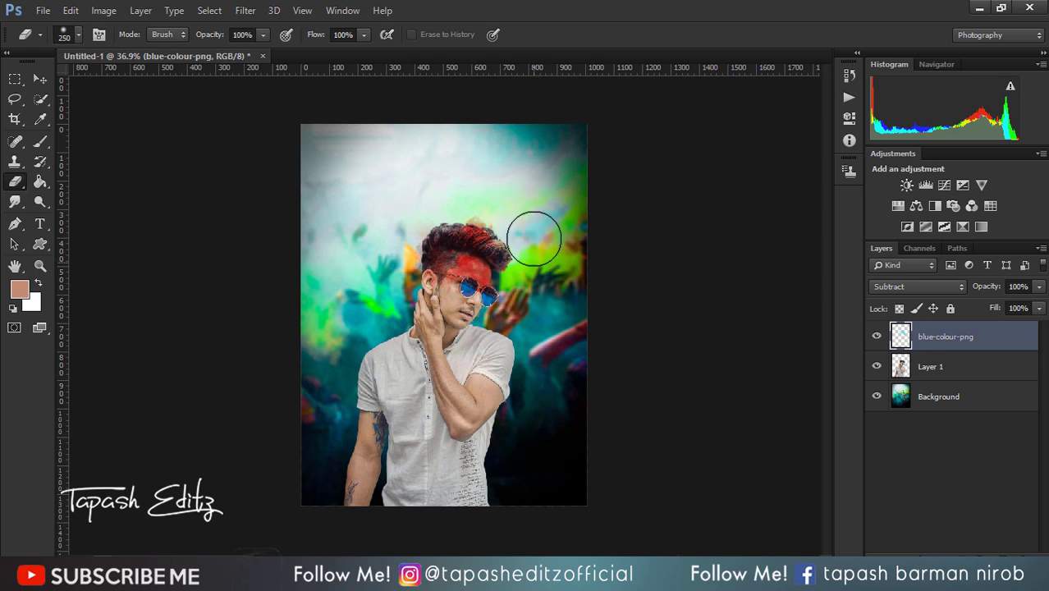
{"action": "scroll", "coordinate": [428, 319], "scroll_direction": "up", "scroll_amount": 1}
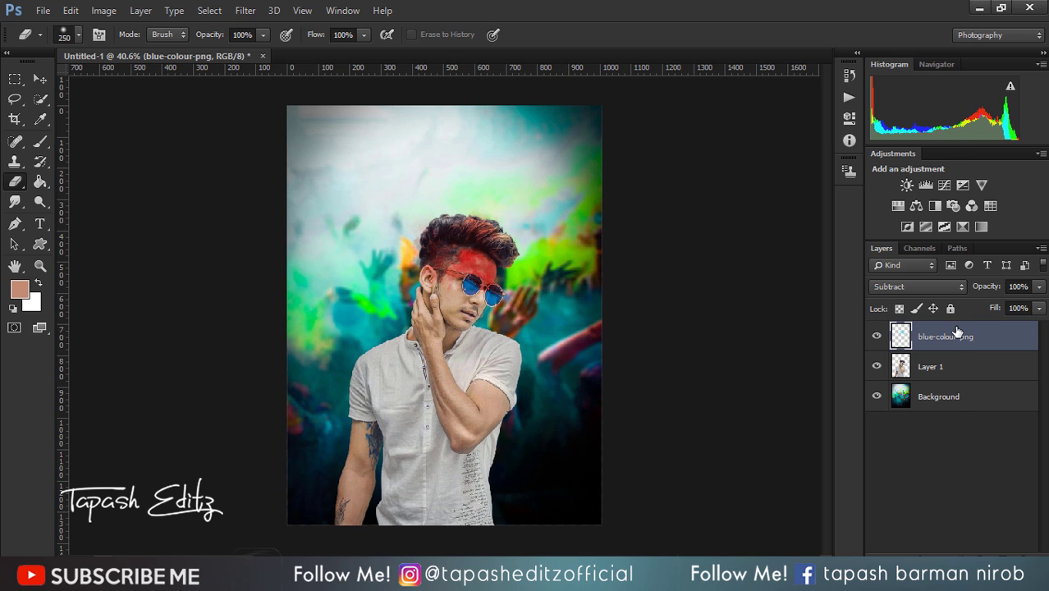
- Duplicate the splash layer and move the copy down-left onto the man's cheek
{"action": "right_click", "coordinate": [957, 331]}
{"action": "left_click", "coordinate": [739, 146]}
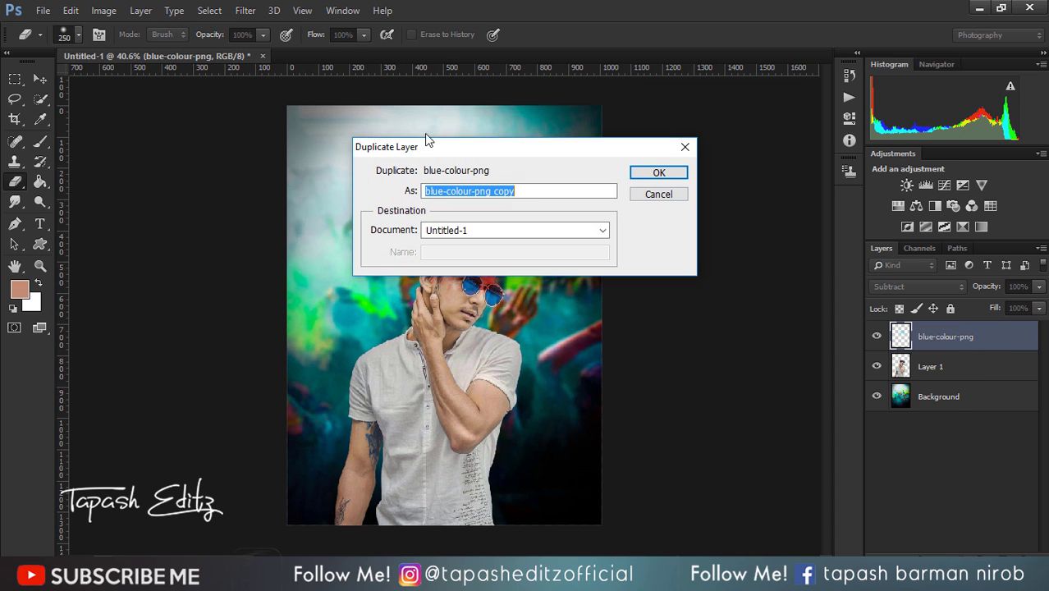
{"action": "left_click", "coordinate": [637, 177]}
{"action": "key", "text": "v"}
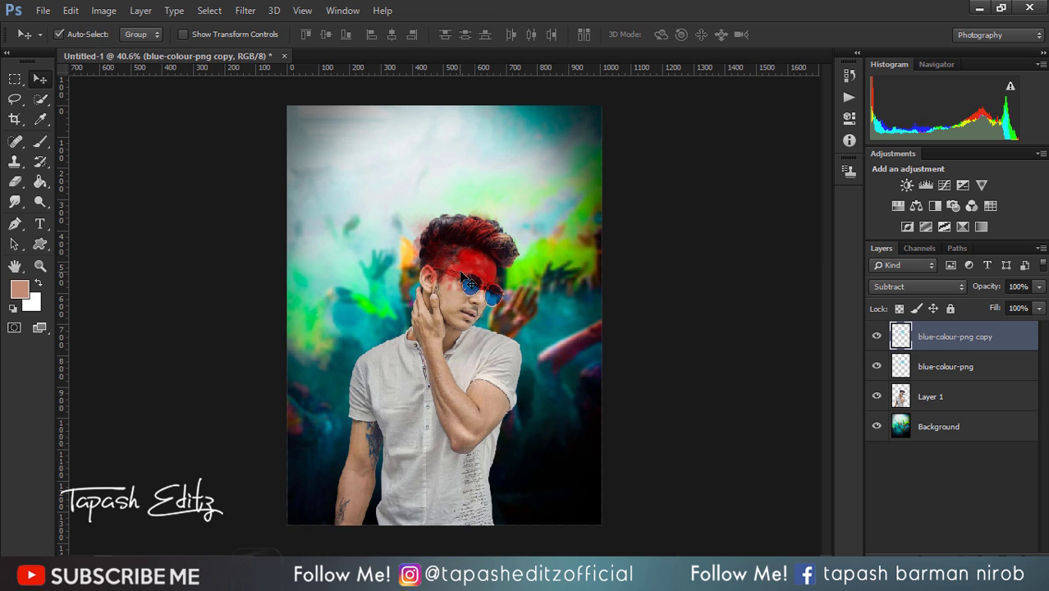
{"action": "left_click_drag", "start_coordinate": [459, 269], "coordinate": [441, 313]}
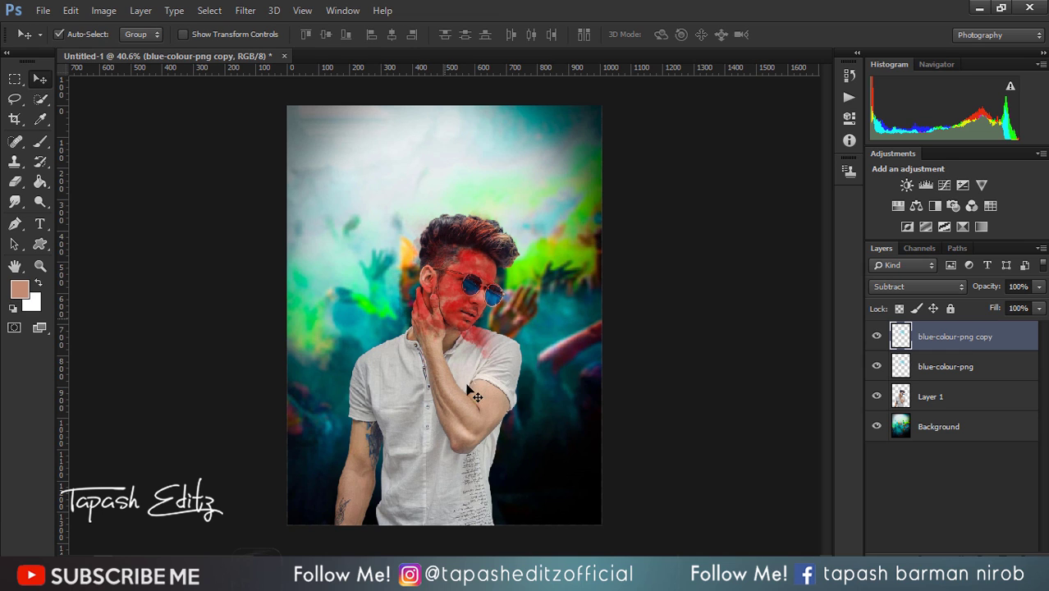
- Turn the copied splash yellow with Hue/Saturation at Hue +61, Saturation +29
{"action": "left_click", "coordinate": [104, 11]}
{"action": "mouse_move", "coordinate": [127, 49]}
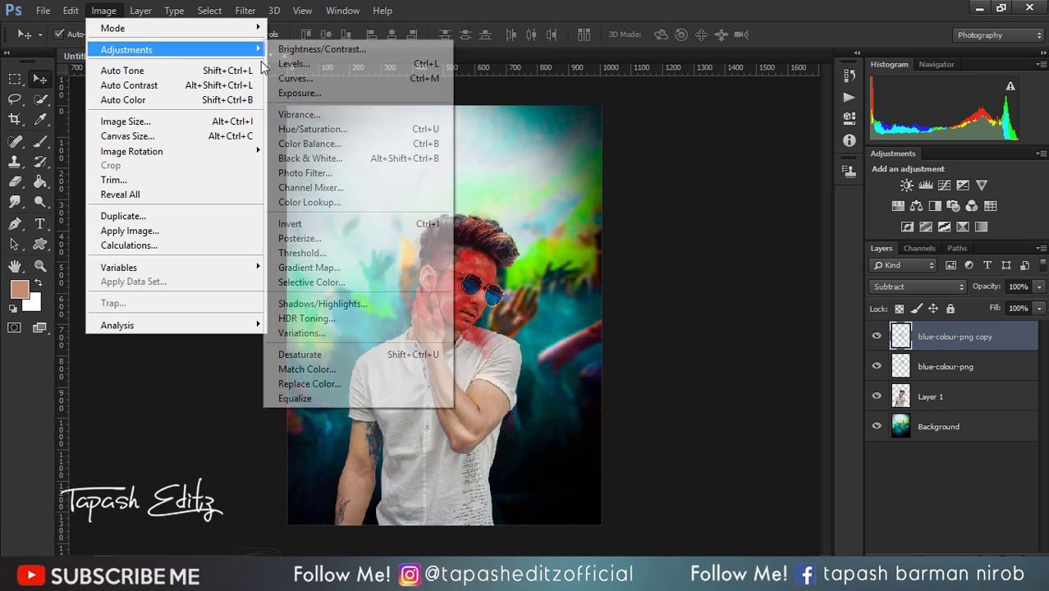
{"action": "left_click", "coordinate": [357, 134]}
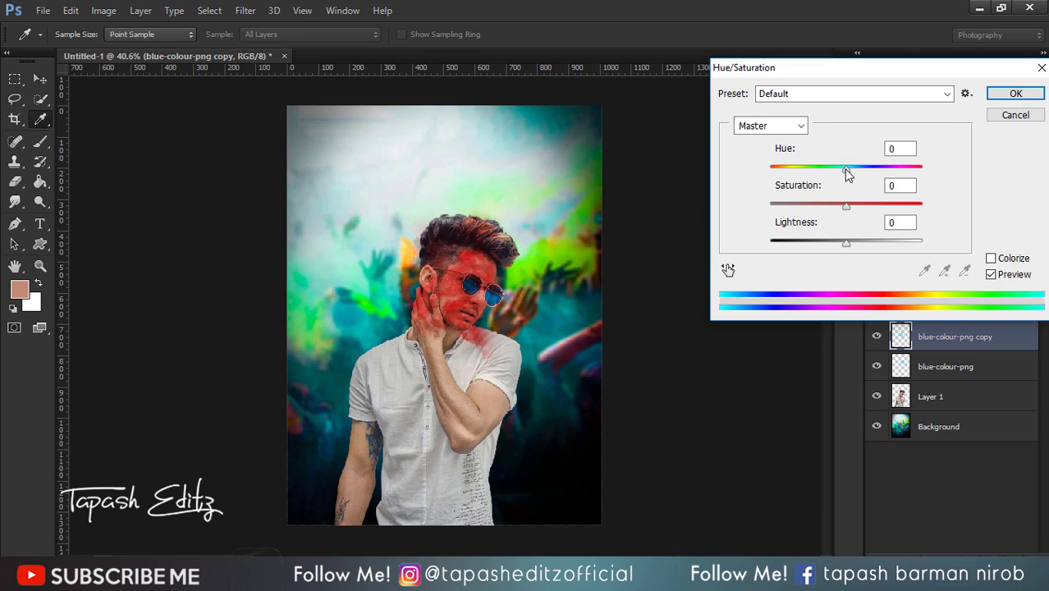
{"action": "mouse_move", "coordinate": [847, 172]}
{"action": "left_mouse_down"}
{"action": "mouse_move", "coordinate": [766, 171]}
{"action": "mouse_move", "coordinate": [887, 171]}
{"action": "left_mouse_up"}
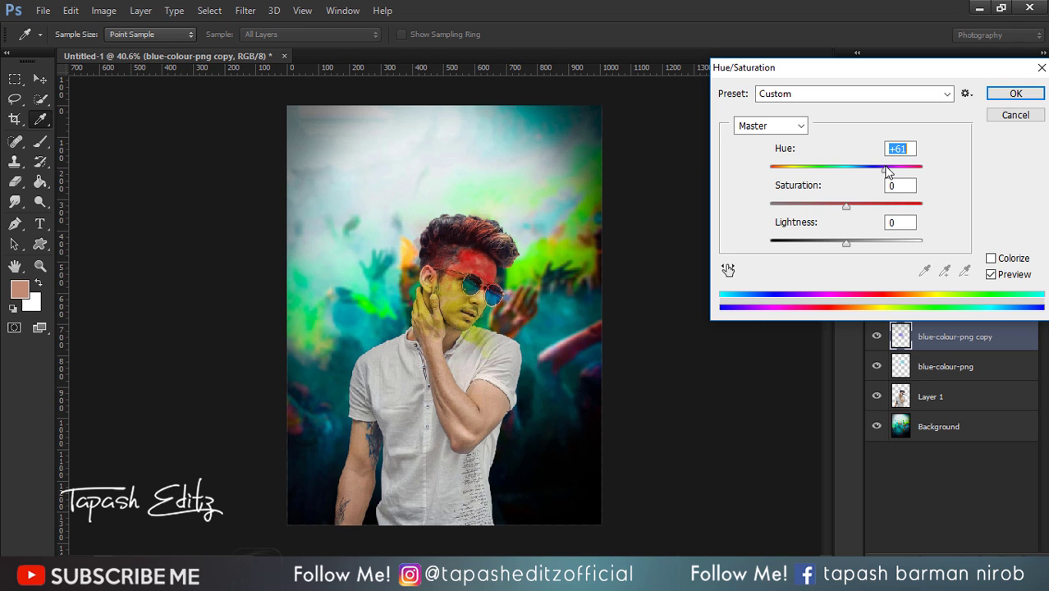
{"action": "left_click_drag", "start_coordinate": [866, 207], "coordinate": [869, 209]}
{"action": "left_click", "coordinate": [1020, 94]}
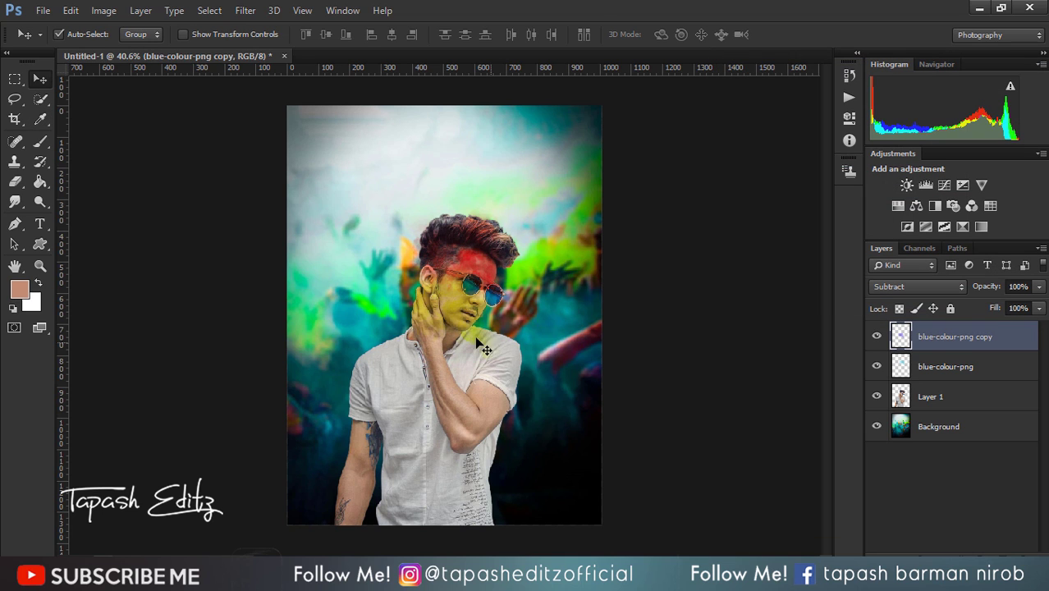
- Nudge the yellow copy on the face and shift the original red forehead splash slightly left
{"action": "left_click_drag", "start_coordinate": [465, 327], "coordinate": [462, 330]}
{"action": "left_click", "coordinate": [909, 360]}
{"action": "mouse_move", "coordinate": [478, 268]}
{"action": "left_mouse_down"}
{"action": "mouse_move", "coordinate": [467, 261]}
{"action": "mouse_move", "coordinate": [487, 262]}
{"action": "left_mouse_up"}
- Recolour the original forehead splash pink with Hue -46, Saturation +88, Lightness -23
{"action": "left_click", "coordinate": [104, 10]}
{"action": "mouse_move", "coordinate": [127, 50]}
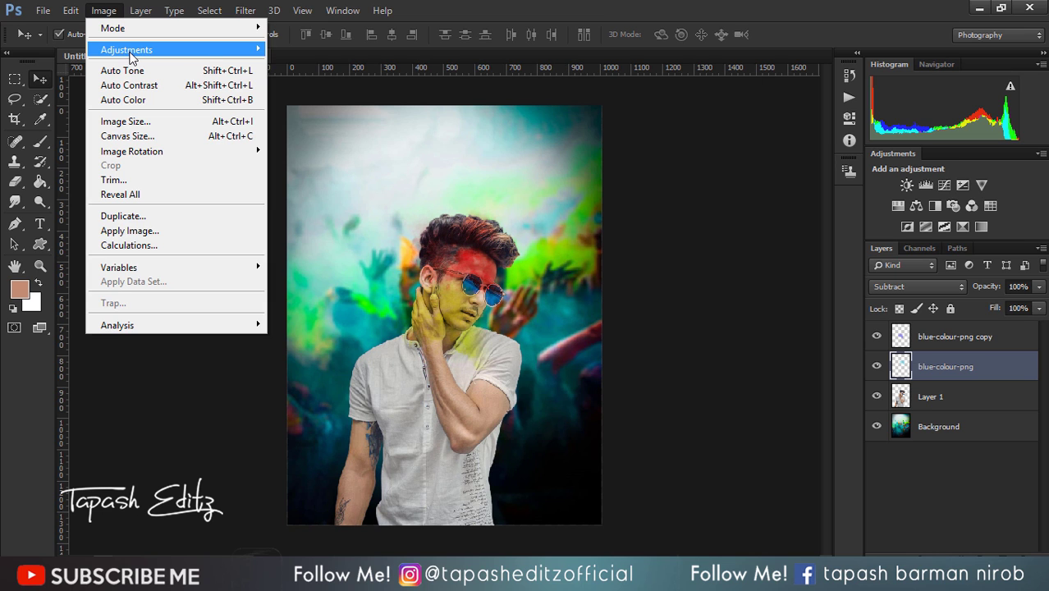
{"action": "left_click", "coordinate": [312, 129]}
{"action": "left_click_drag", "start_coordinate": [863, 204], "coordinate": [868, 210]}
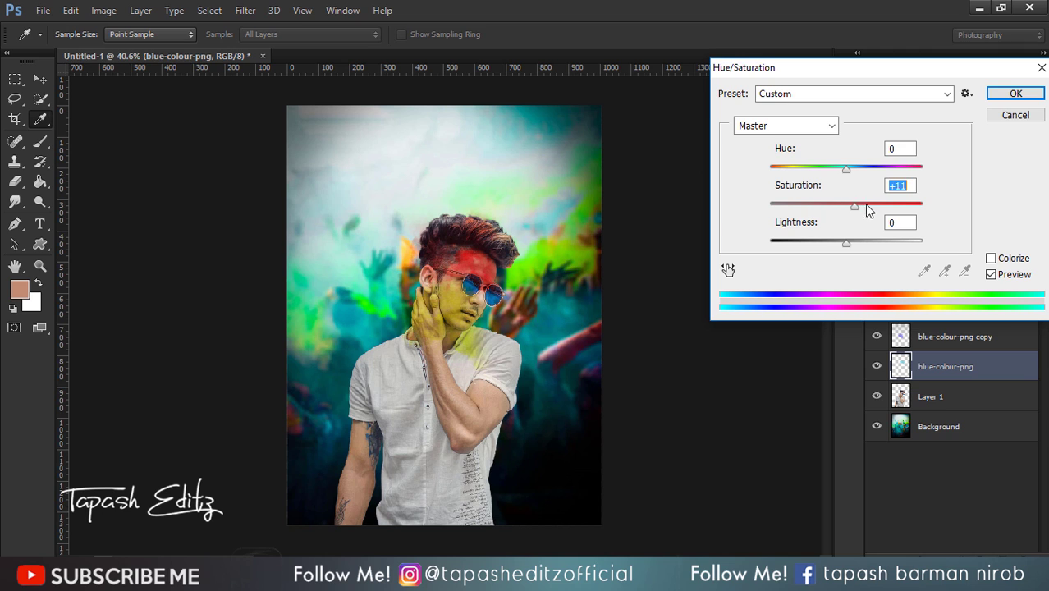
{"action": "mouse_move", "coordinate": [840, 167]}
{"action": "left_mouse_down"}
{"action": "mouse_move", "coordinate": [754, 170]}
{"action": "mouse_move", "coordinate": [914, 175]}
{"action": "mouse_move", "coordinate": [812, 172]}
{"action": "left_mouse_up"}
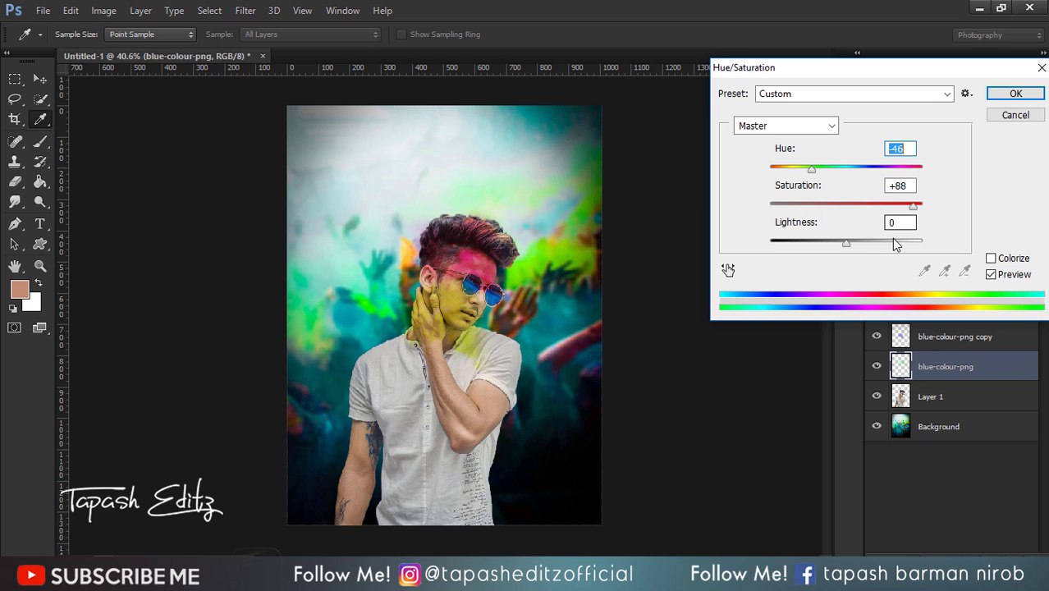
{"action": "left_click_drag", "start_coordinate": [847, 243], "coordinate": [828, 245]}
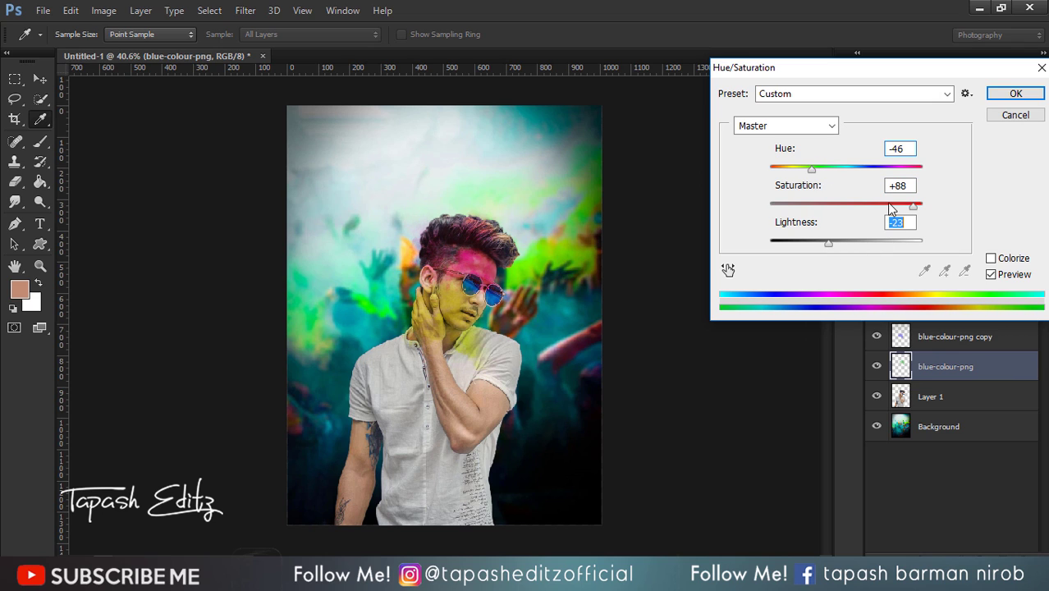
{"action": "left_click", "coordinate": [1015, 93]}
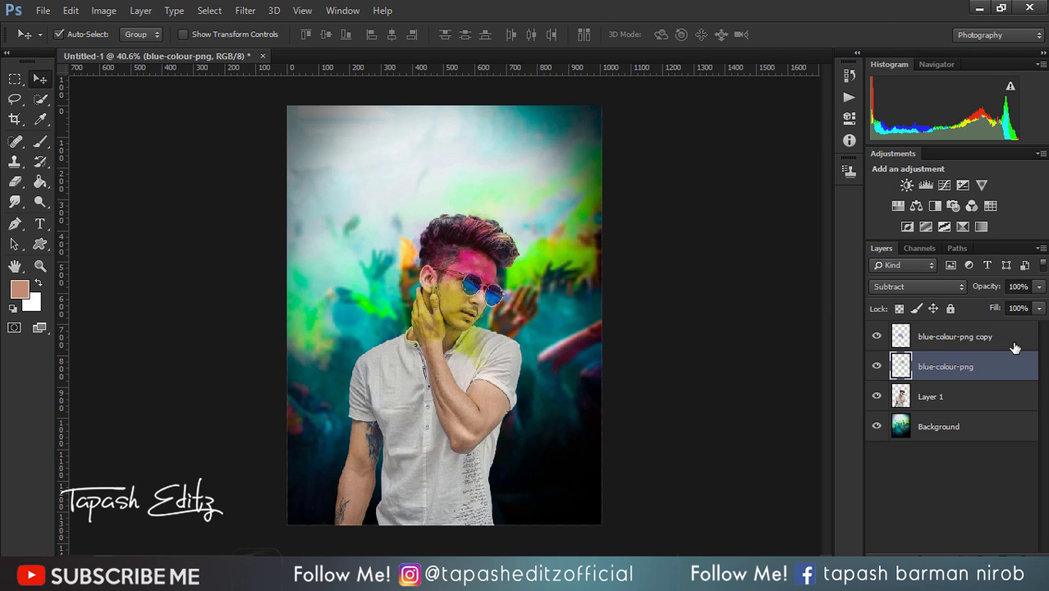
- Place another blue-colour-png splash above Layer 1, enlarged over the man's lower right torso
{"action": "left_click", "coordinate": [953, 403]}
{"action": "left_click", "coordinate": [43, 10]}
{"action": "left_click", "coordinate": [92, 233]}
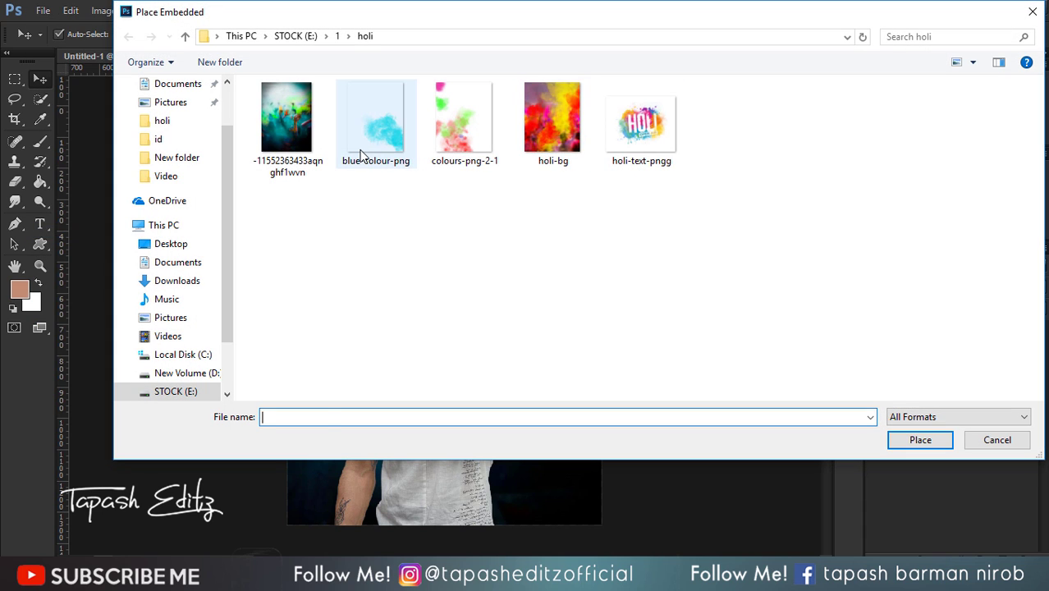
{"action": "double_click", "coordinate": [362, 156]}
{"action": "left_click_drag", "start_coordinate": [567, 466], "coordinate": [628, 503]}
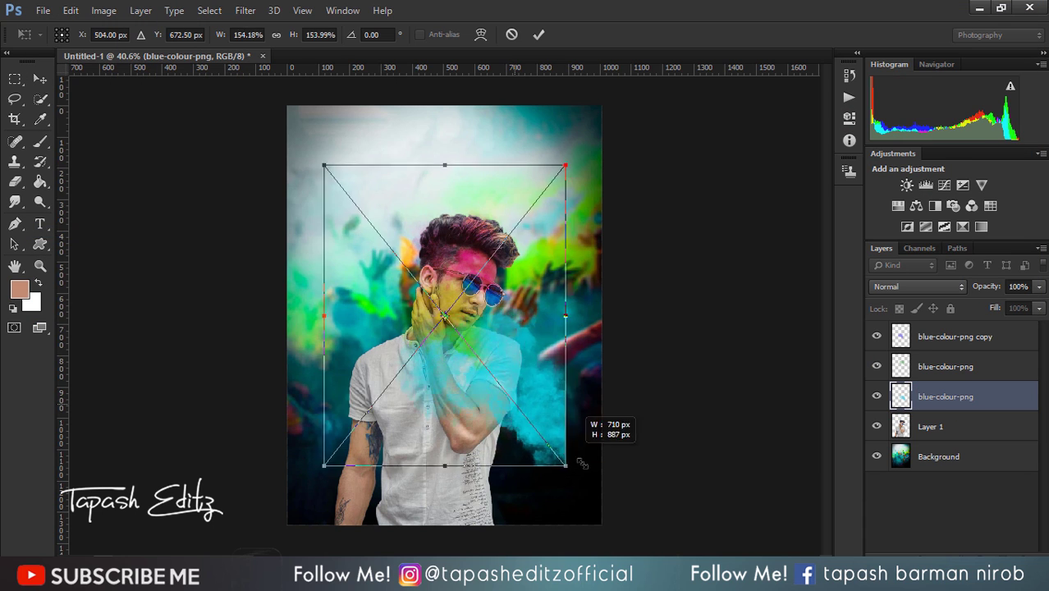
{"action": "left_click_drag", "start_coordinate": [581, 398], "coordinate": [582, 436]}
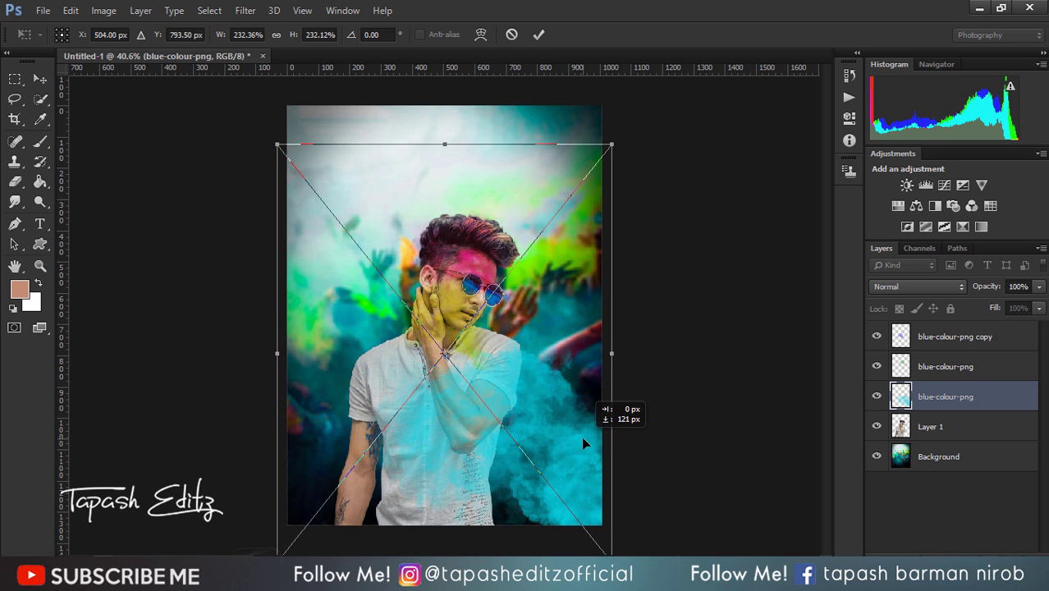
{"action": "left_click", "coordinate": [539, 35]}
{"action": "mouse_move", "coordinate": [558, 379]}
{"action": "left_mouse_down"}
{"action": "mouse_move", "coordinate": [582, 381]}
{"action": "mouse_move", "coordinate": [525, 383]}
{"action": "mouse_move", "coordinate": [555, 390]}
{"action": "left_mouse_up"}
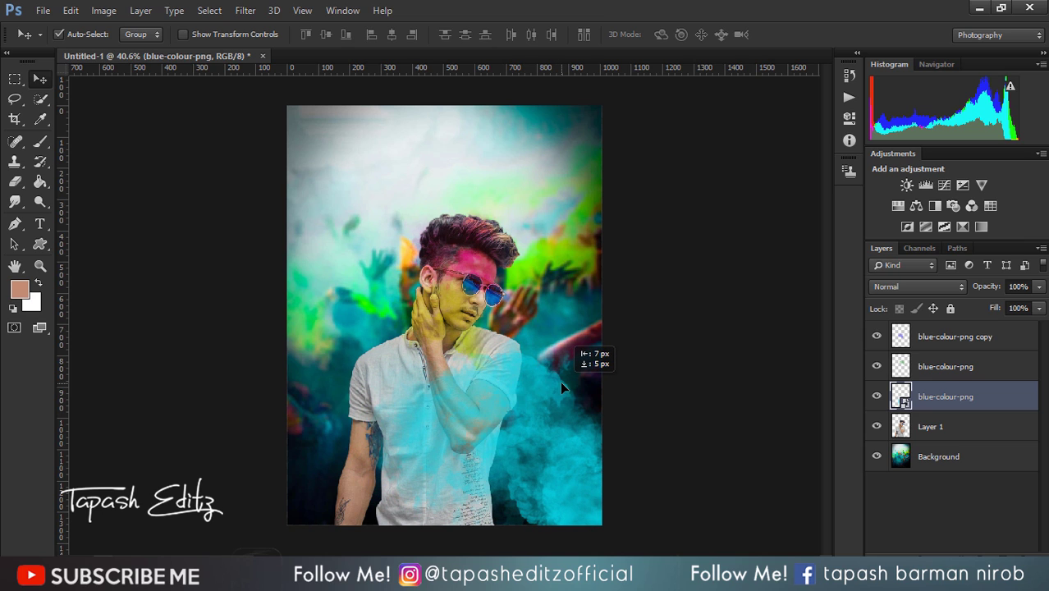
{"action": "left_click_drag", "start_coordinate": [556, 388], "coordinate": [560, 381]}
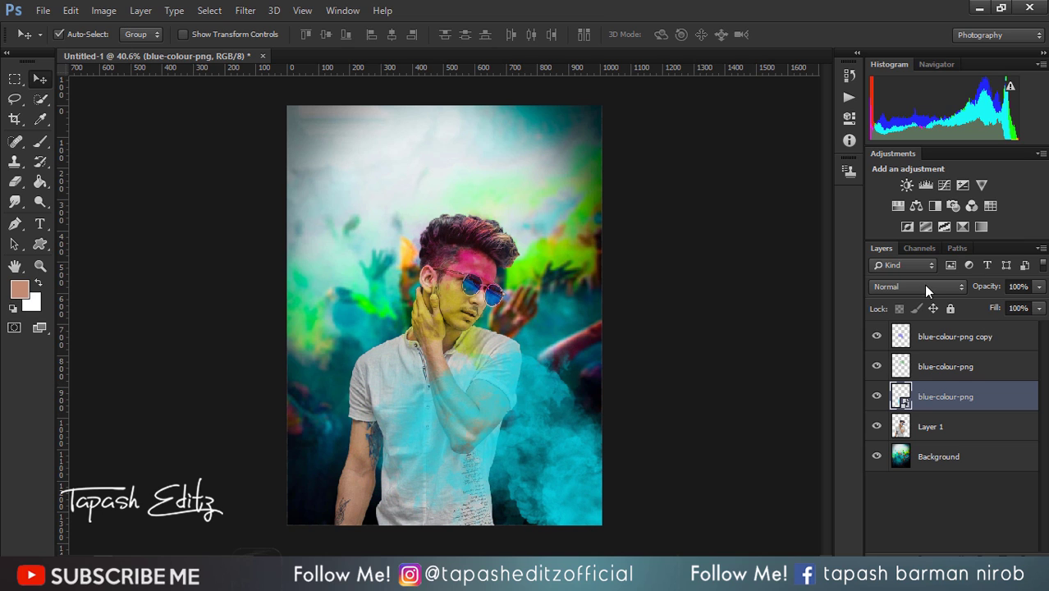
- Try Subtract, Screen, Multiply and Dissolve blending on the smoke layer, then return it to Normal
{"action": "left_click", "coordinate": [924, 284]}
{"action": "left_click", "coordinate": [902, 311]}
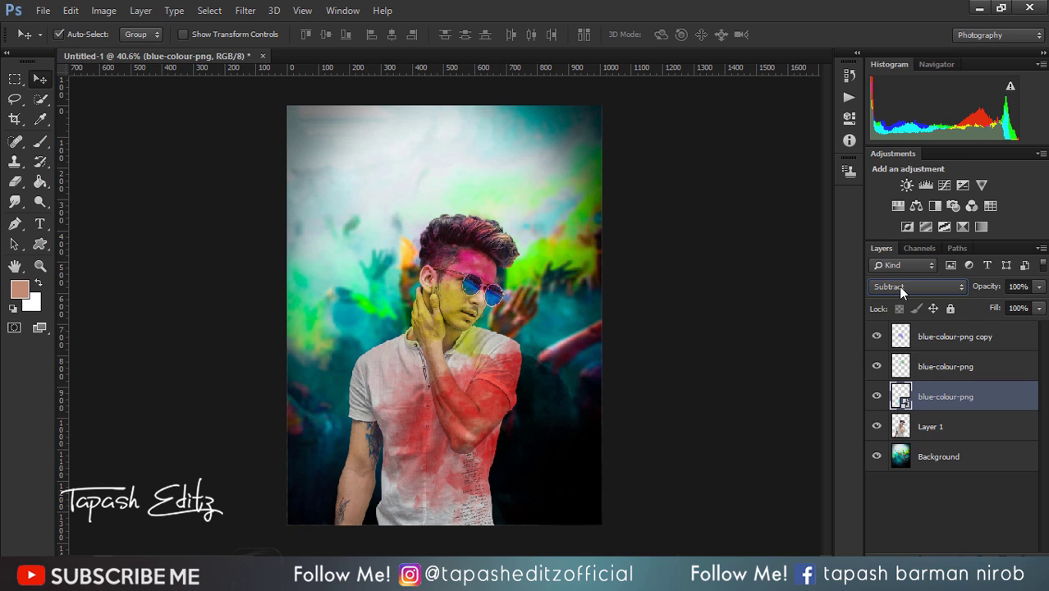
{"action": "left_click", "coordinate": [900, 288]}
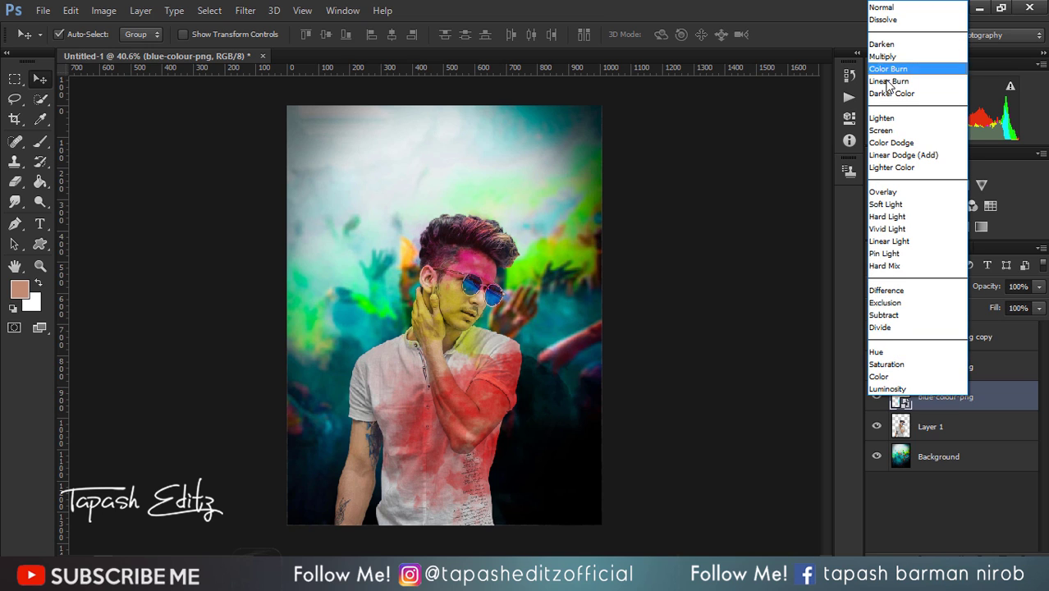
{"action": "left_click", "coordinate": [891, 132]}
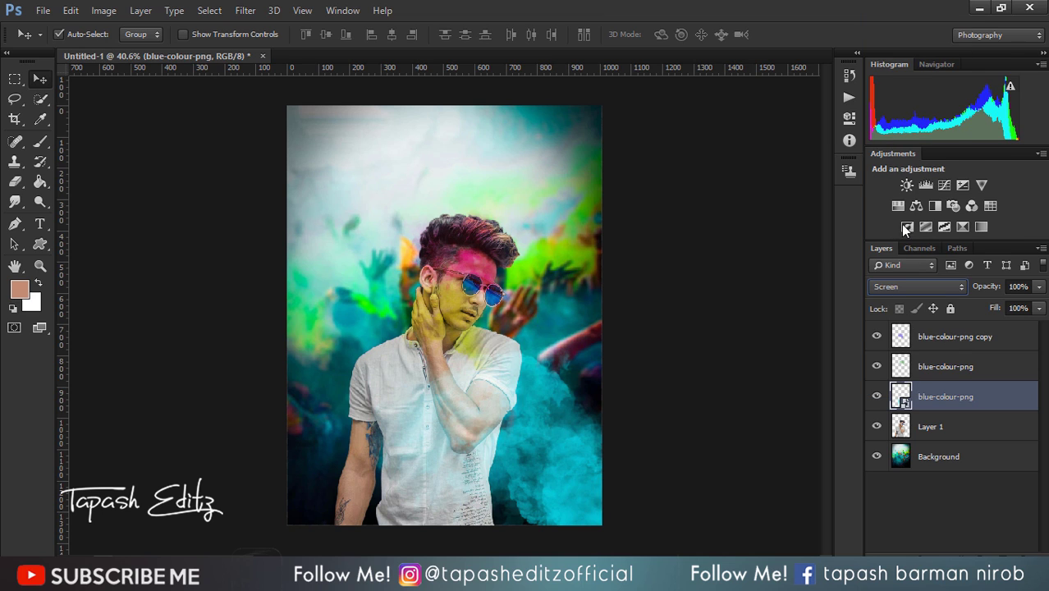
{"action": "left_click", "coordinate": [900, 288]}
{"action": "left_click", "coordinate": [889, 56]}
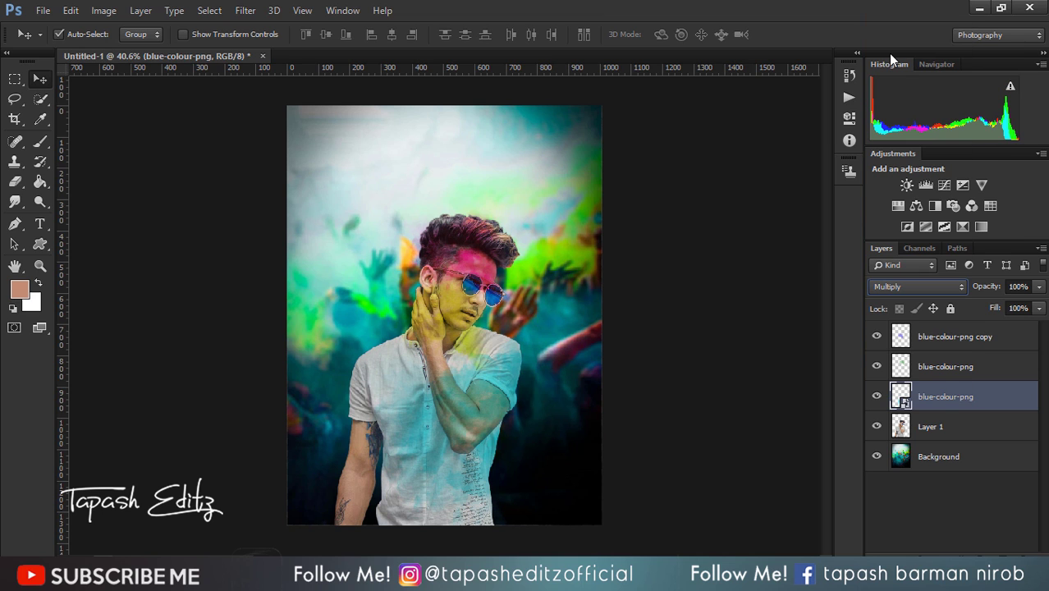
{"action": "left_click", "coordinate": [911, 286]}
{"action": "left_click", "coordinate": [906, 13]}
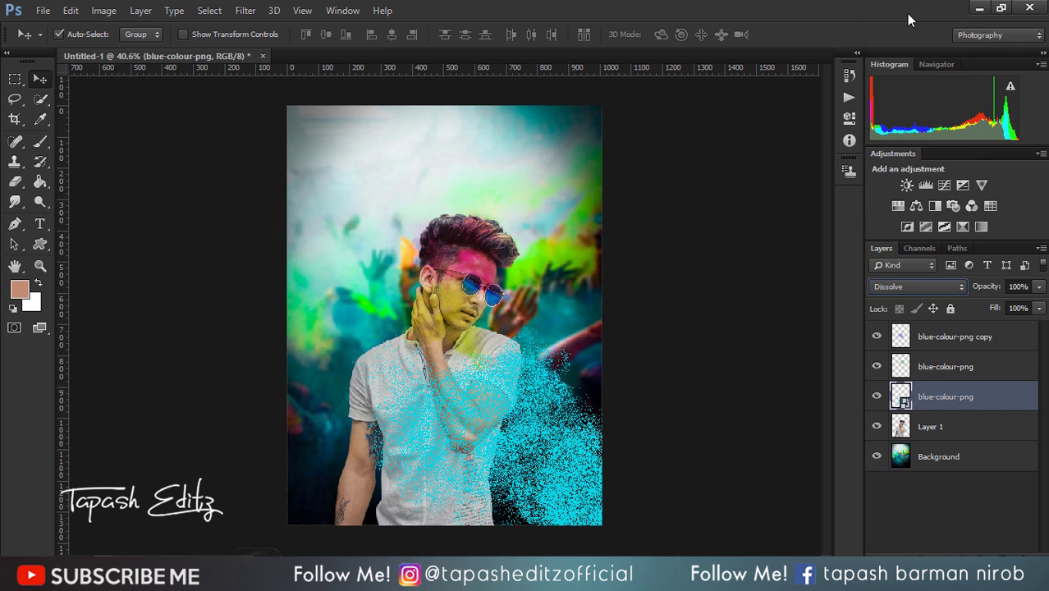
{"action": "left_click", "coordinate": [914, 289]}
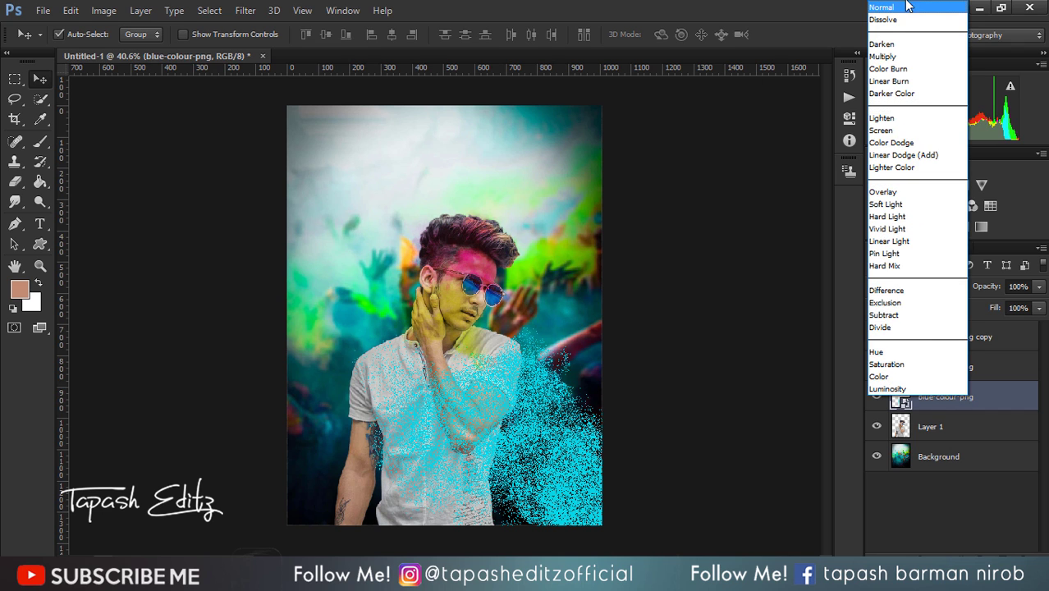
{"action": "left_click", "coordinate": [907, 6]}
{"action": "left_click", "coordinate": [103, 10]}
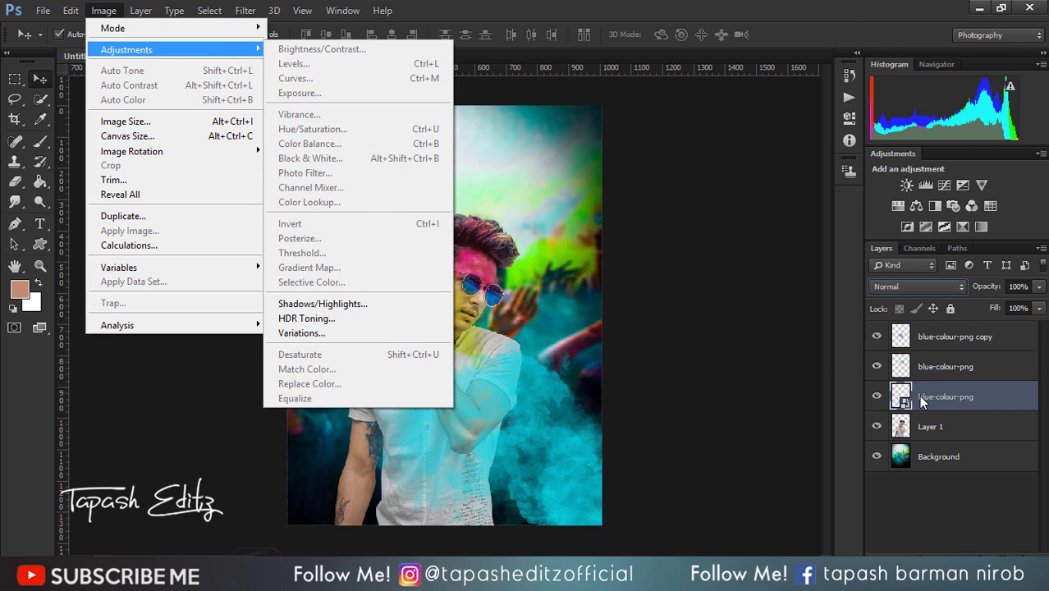
- Rasterize the smoke layer and mute it with Hue/Saturation at Saturation -14, Lightness -8
{"action": "right_click", "coordinate": [919, 396]}
{"action": "left_click", "coordinate": [675, 237]}
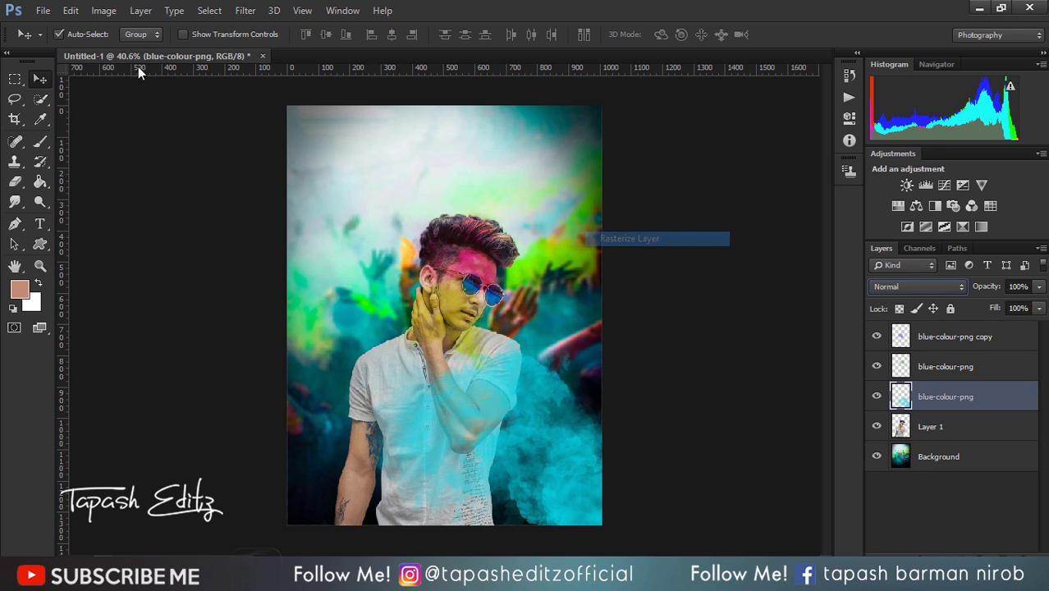
{"action": "left_click", "coordinate": [103, 10]}
{"action": "left_click", "coordinate": [379, 127]}
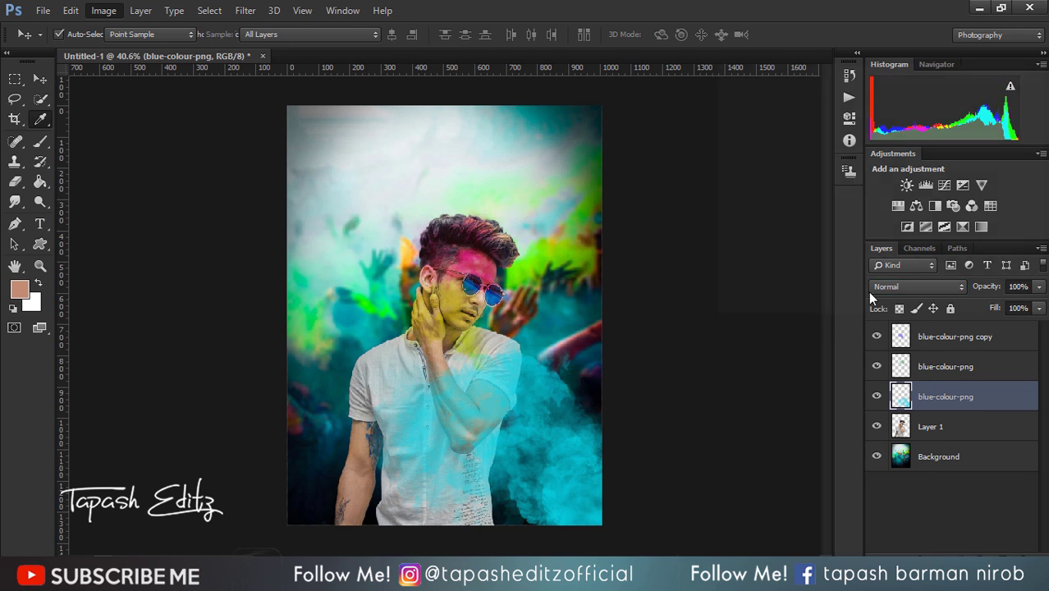
{"action": "mouse_move", "coordinate": [850, 212]}
{"action": "left_mouse_down"}
{"action": "mouse_move", "coordinate": [892, 210]}
{"action": "mouse_move", "coordinate": [767, 211]}
{"action": "mouse_move", "coordinate": [854, 224]}
{"action": "mouse_move", "coordinate": [836, 223]}
{"action": "mouse_move", "coordinate": [865, 247]}
{"action": "mouse_move", "coordinate": [829, 247]}
{"action": "mouse_move", "coordinate": [839, 247]}
{"action": "left_mouse_up"}
{"action": "left_click", "coordinate": [851, 247]}
{"action": "mouse_move", "coordinate": [847, 170]}
{"action": "left_mouse_down"}
{"action": "mouse_move", "coordinate": [936, 181]}
{"action": "mouse_move", "coordinate": [852, 176]}
{"action": "left_mouse_up"}
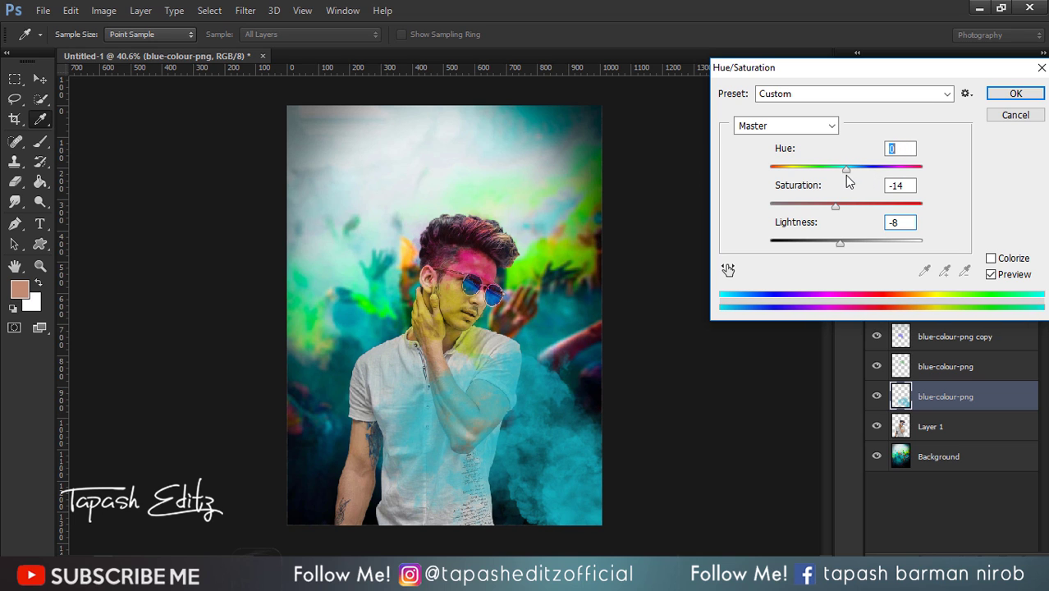
{"action": "left_click", "coordinate": [1009, 94]}
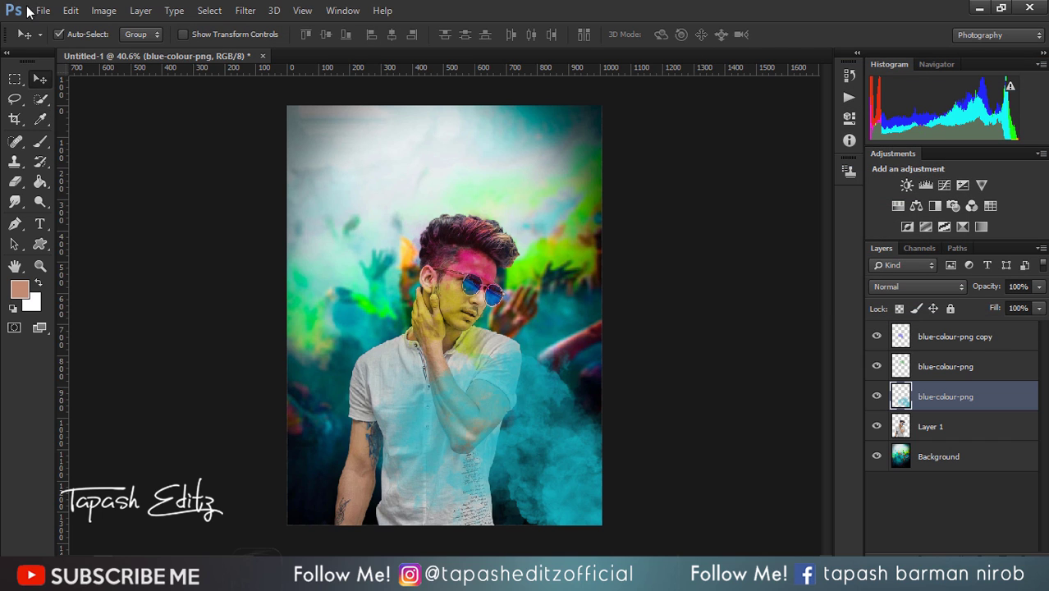
- Duplicate the smoke layer as blue-colour-png copy 2 and drag it to the left
{"action": "left_click", "coordinate": [38, 10]}
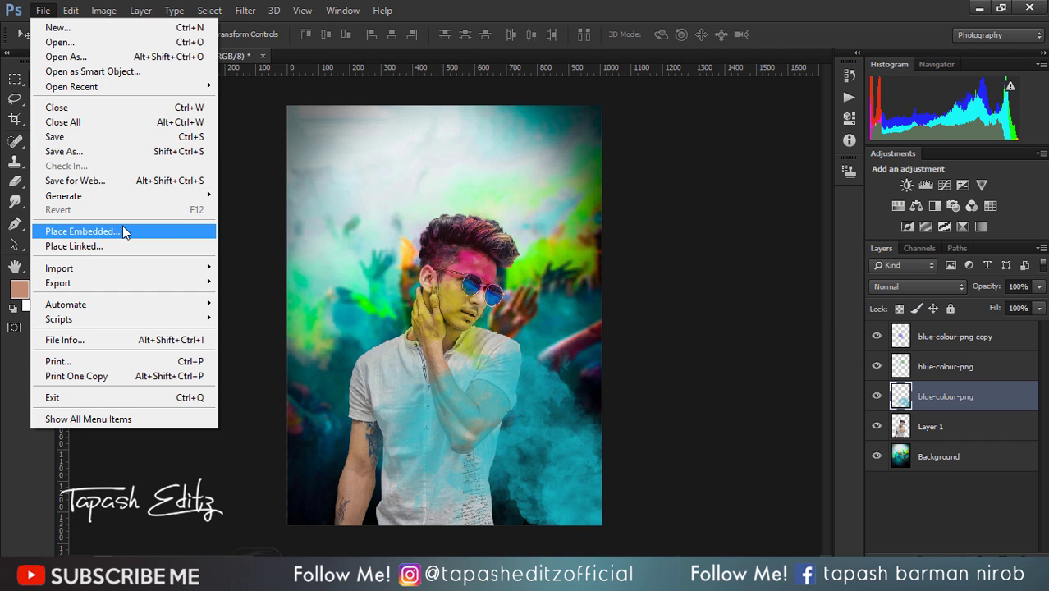
{"action": "left_click", "coordinate": [979, 408]}
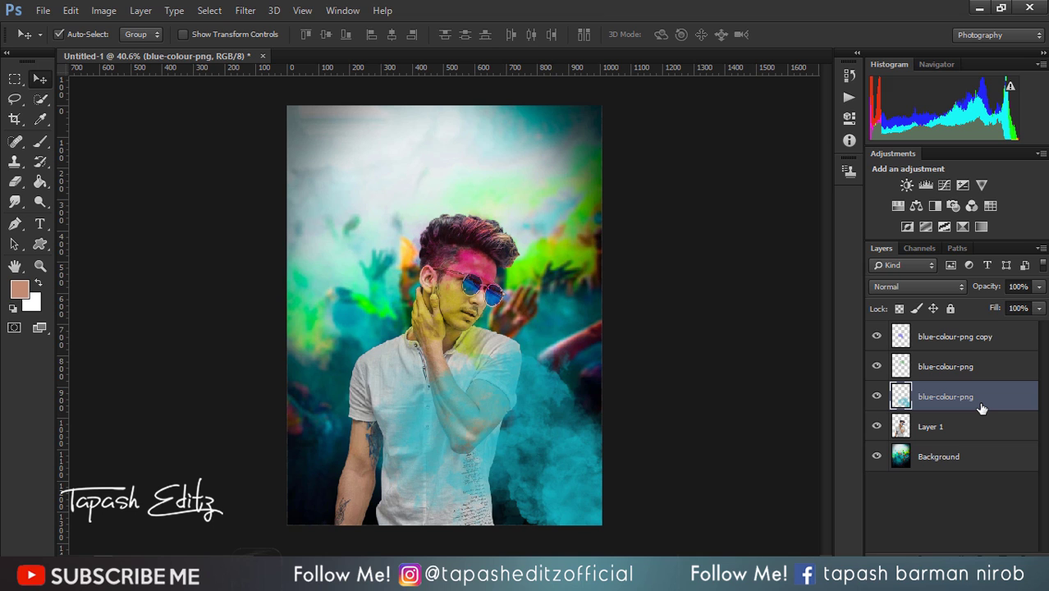
{"action": "right_click", "coordinate": [982, 408]}
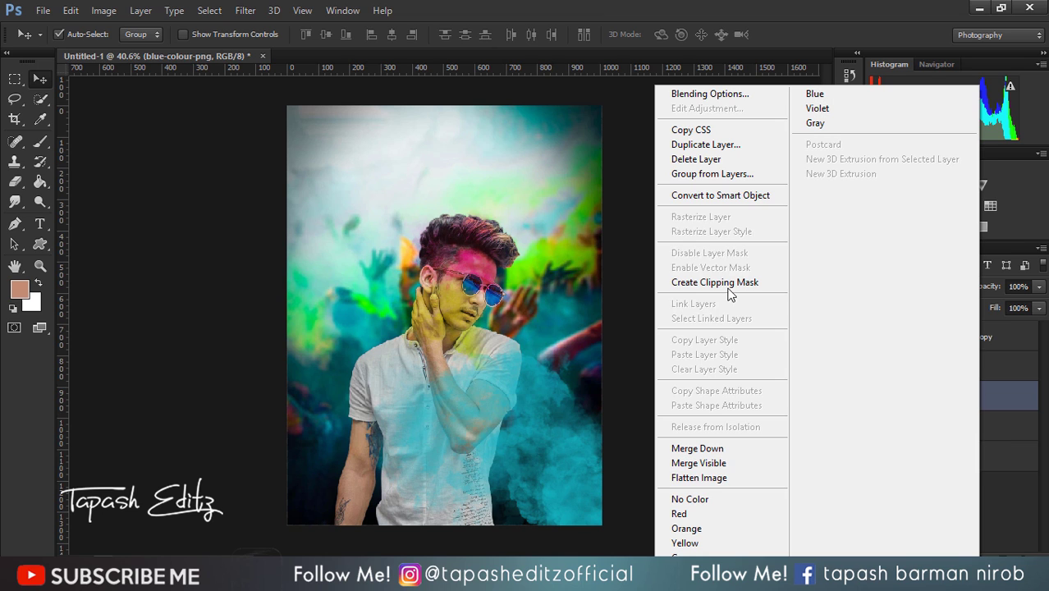
{"action": "left_click", "coordinate": [705, 145]}
{"action": "left_click", "coordinate": [655, 176]}
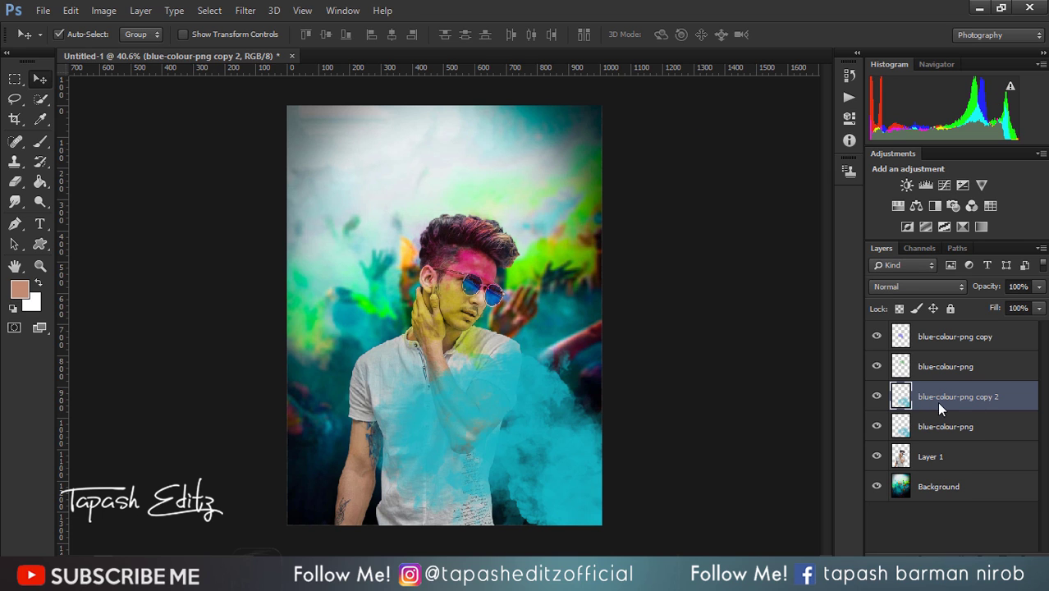
{"action": "left_click_drag", "start_coordinate": [585, 376], "coordinate": [393, 384]}
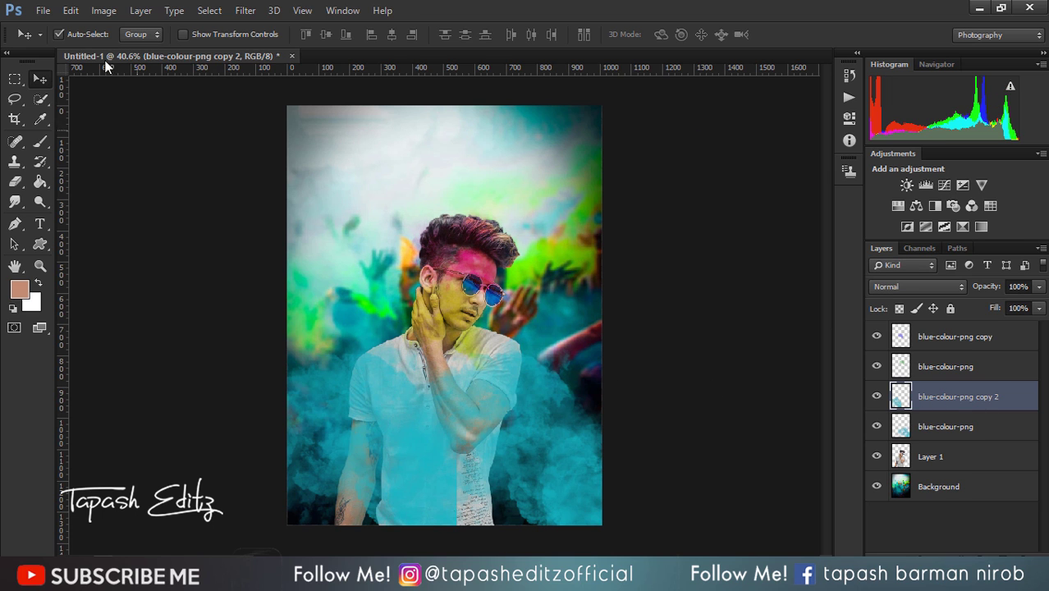
- Flip the smoke copy horizontally and move it down over the lower part of the photo
{"action": "left_click", "coordinate": [184, 34]}
{"action": "key", "text": "ctrl+t"}
{"action": "right_click", "coordinate": [427, 368]}
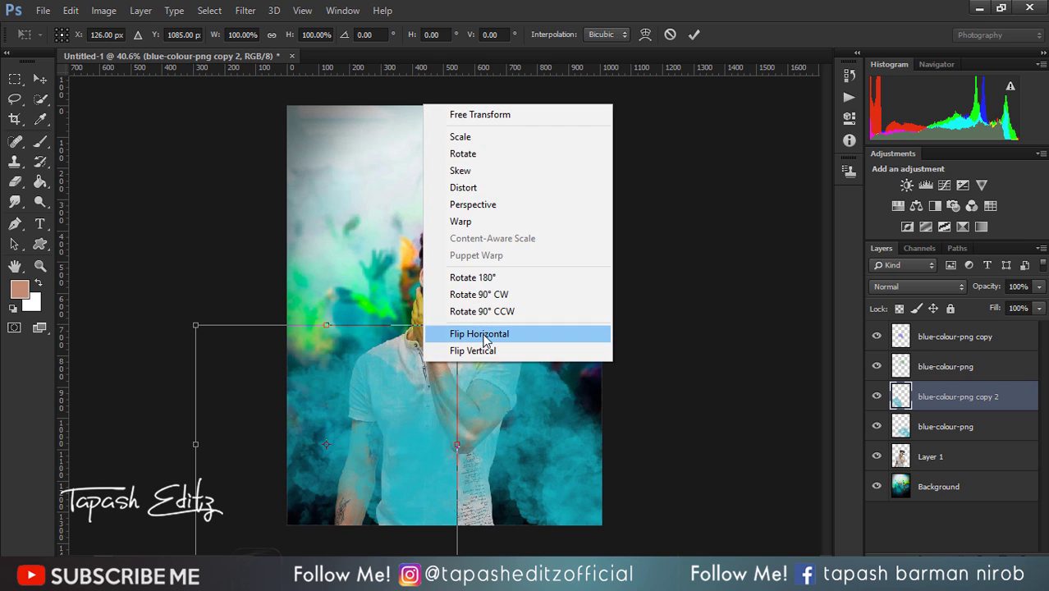
{"action": "left_click", "coordinate": [515, 334]}
{"action": "left_click_drag", "start_coordinate": [405, 393], "coordinate": [427, 455]}
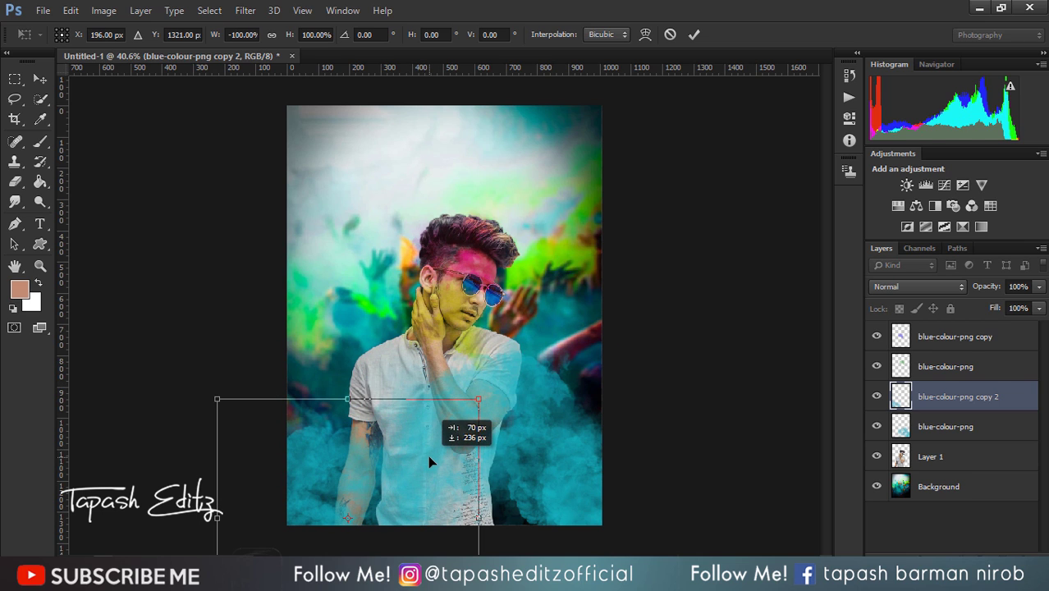
{"action": "left_click", "coordinate": [694, 34]}
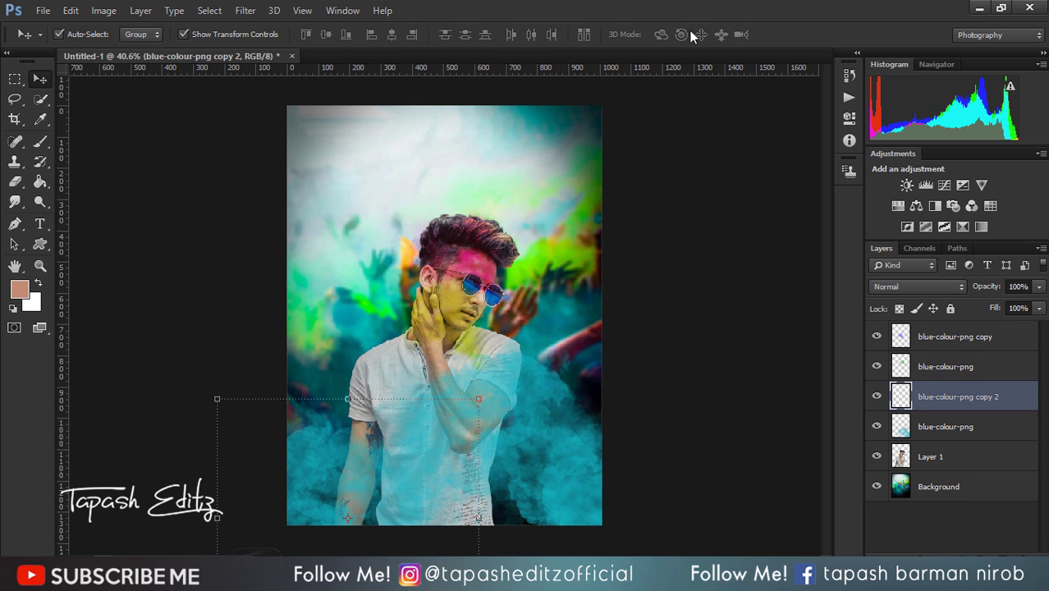
{"action": "left_click", "coordinate": [885, 286]}
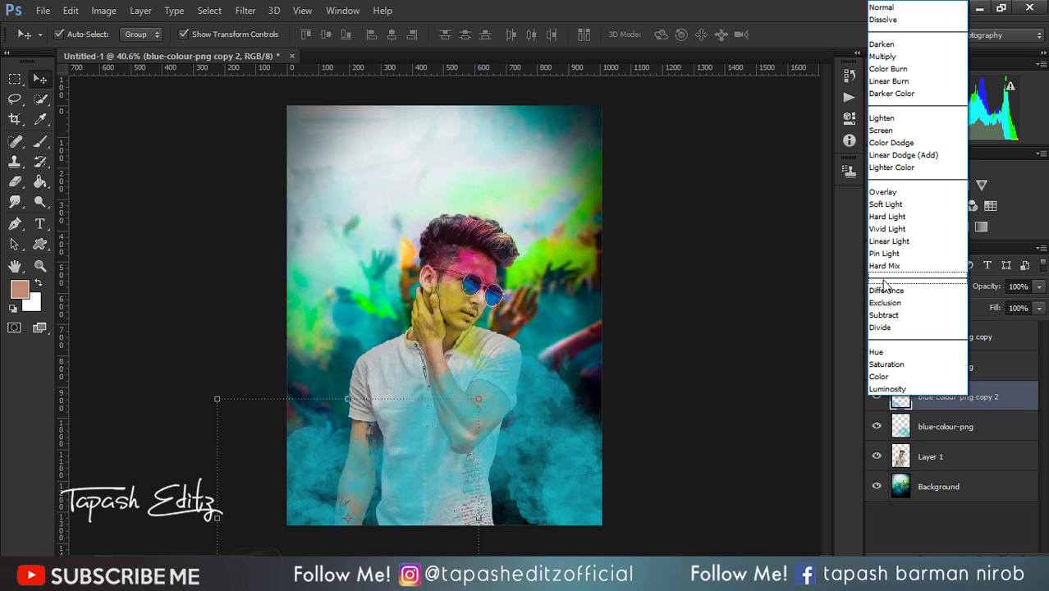
- Try Overlay, Difference and Hue blending on blue-colour-png copy 2, settling on Color
{"action": "left_click", "coordinate": [884, 192]}
{"action": "left_click", "coordinate": [888, 288]}
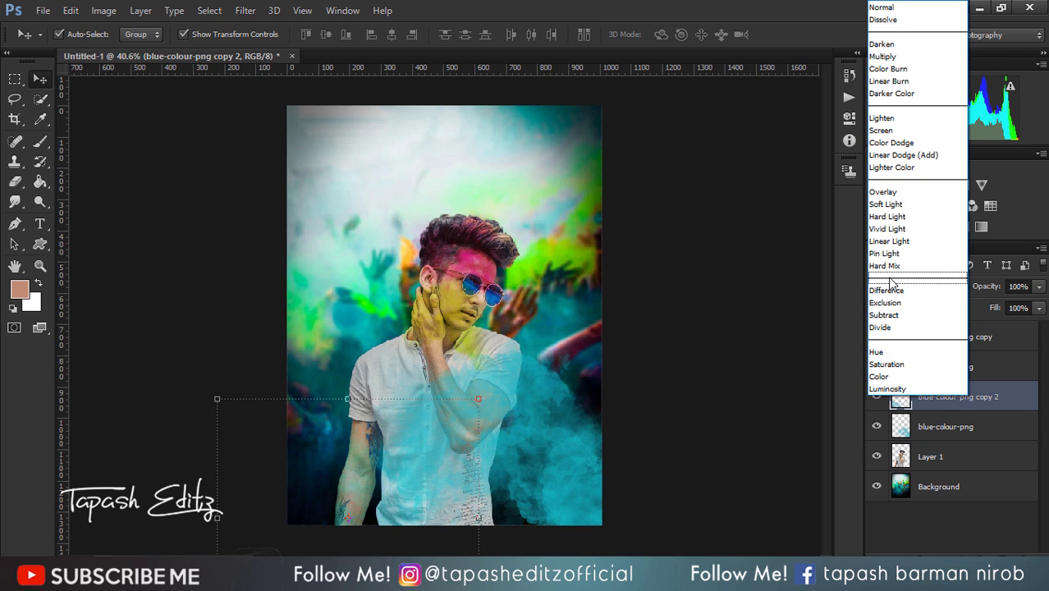
{"action": "left_click", "coordinate": [892, 292]}
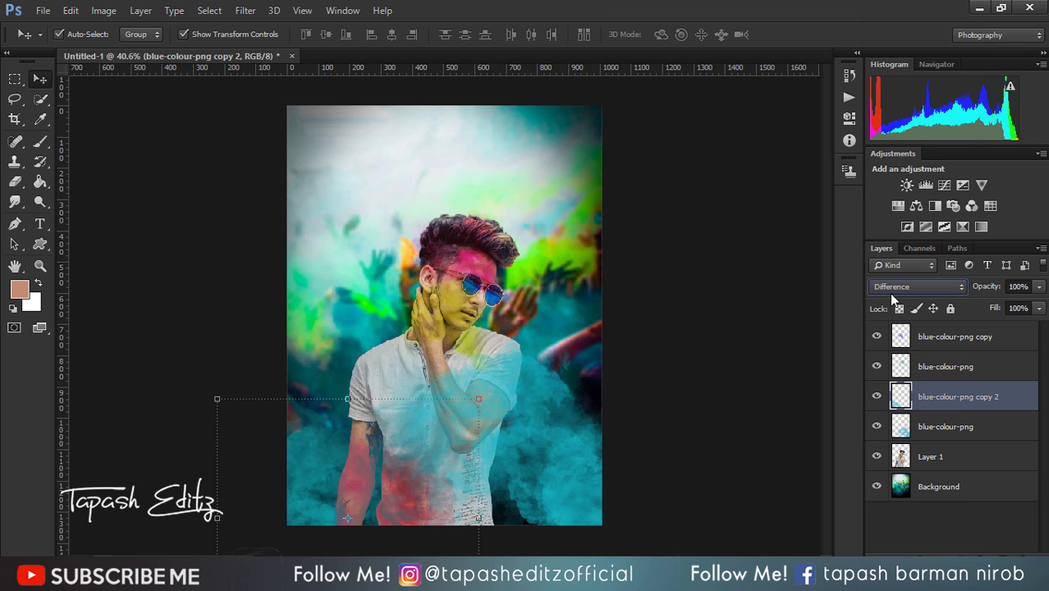
{"action": "left_click", "coordinate": [892, 291]}
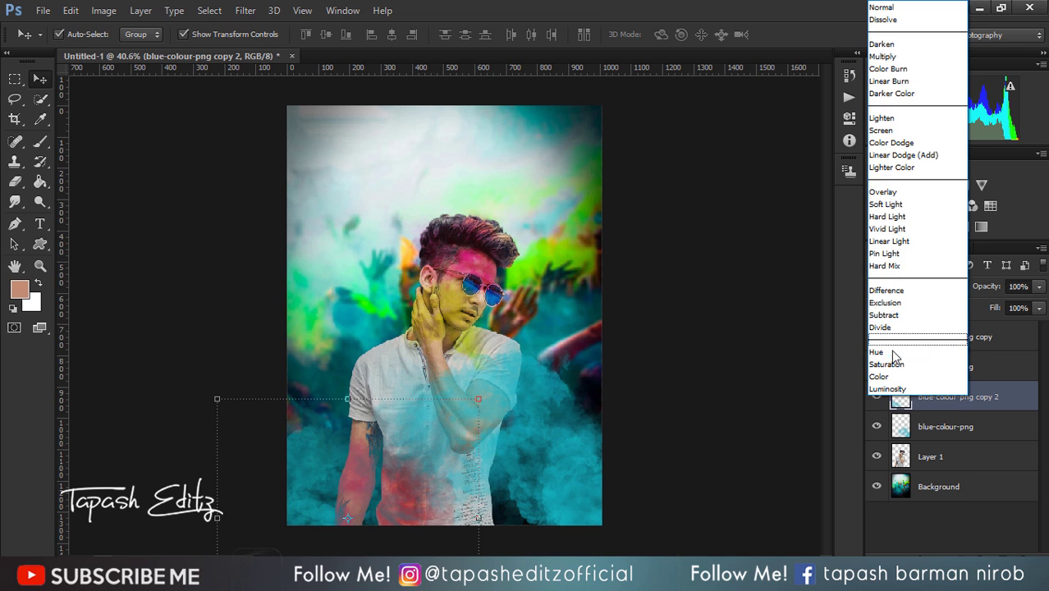
{"action": "left_click", "coordinate": [894, 347]}
{"action": "left_click", "coordinate": [894, 291]}
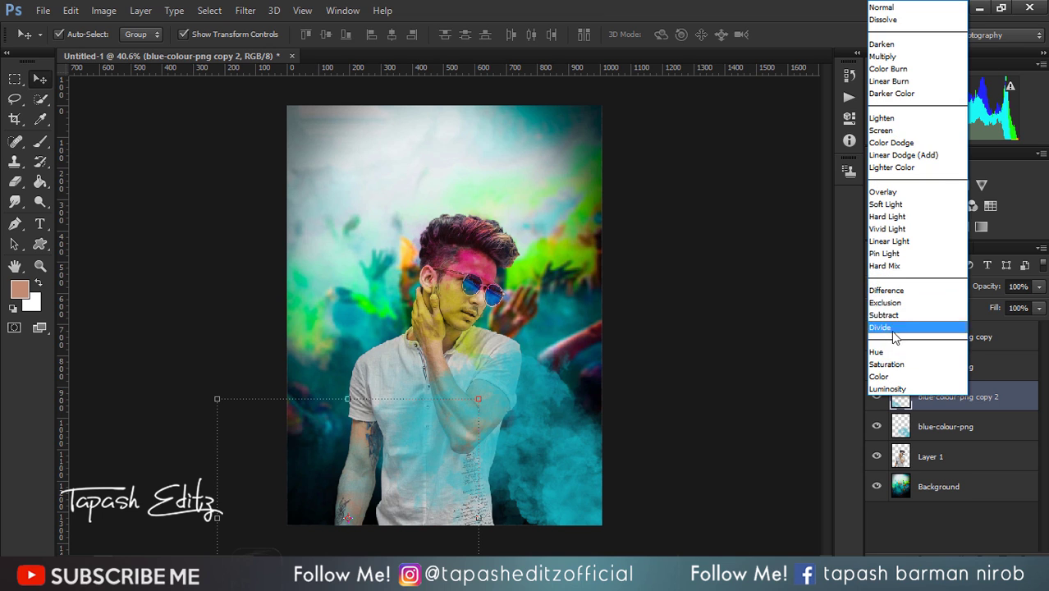
{"action": "left_click", "coordinate": [897, 376]}
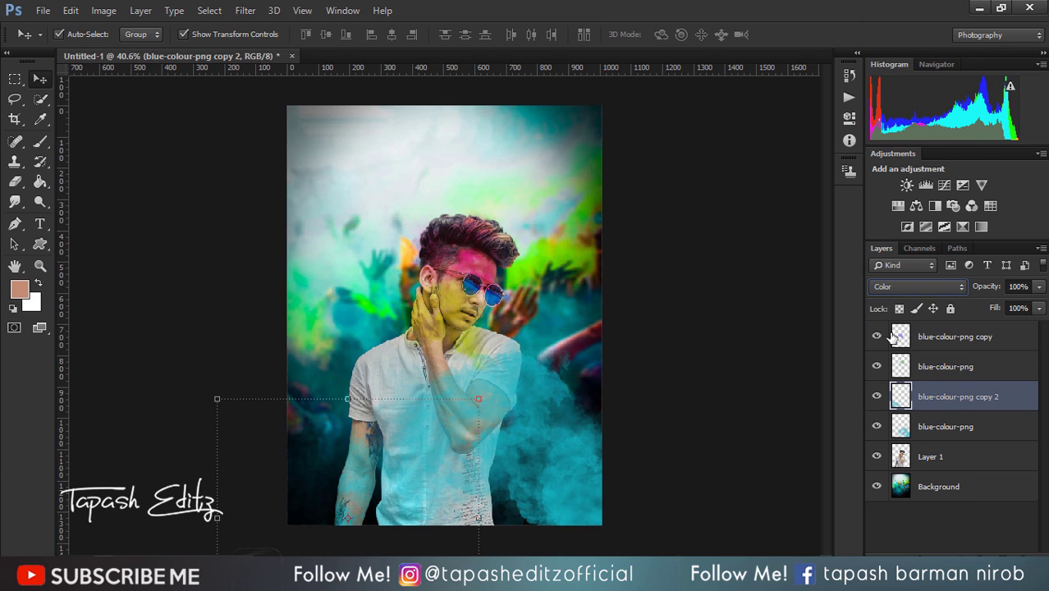
{"action": "left_click", "coordinate": [891, 289]}
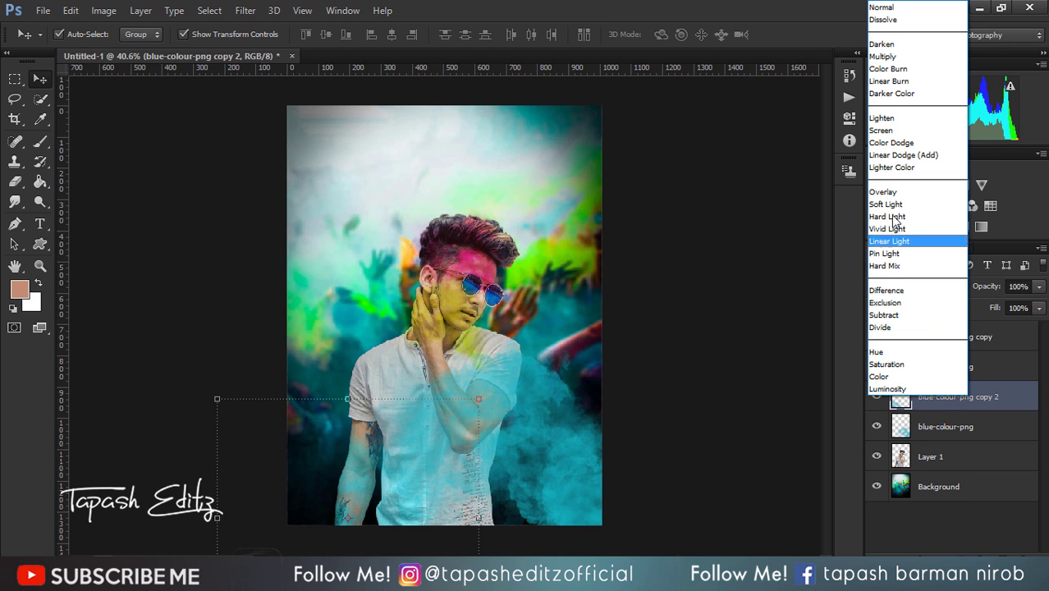
{"action": "left_click", "coordinate": [115, 9]}
{"action": "left_click", "coordinate": [115, 10]}
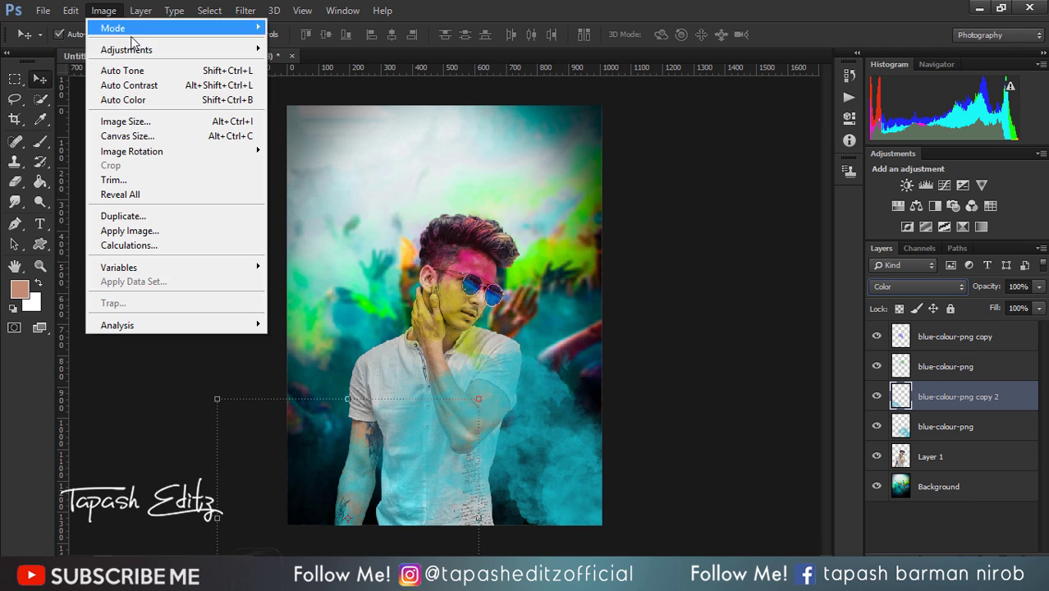
{"action": "left_click", "coordinate": [343, 131]}
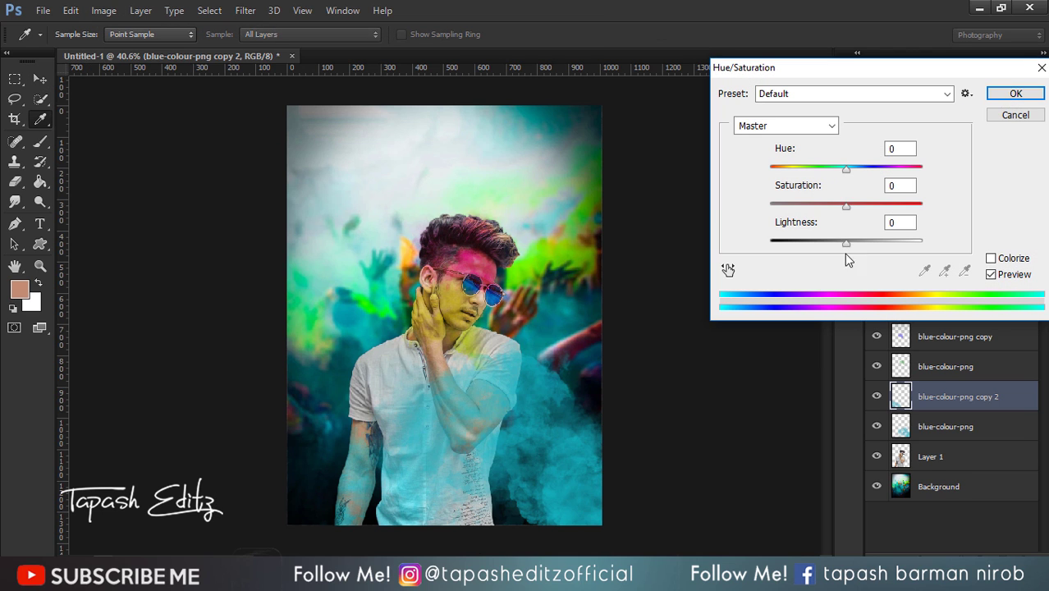
{"action": "mouse_move", "coordinate": [847, 167]}
{"action": "left_mouse_down"}
{"action": "mouse_move", "coordinate": [927, 170]}
{"action": "mouse_move", "coordinate": [808, 169]}
{"action": "mouse_move", "coordinate": [926, 169]}
{"action": "left_mouse_up"}
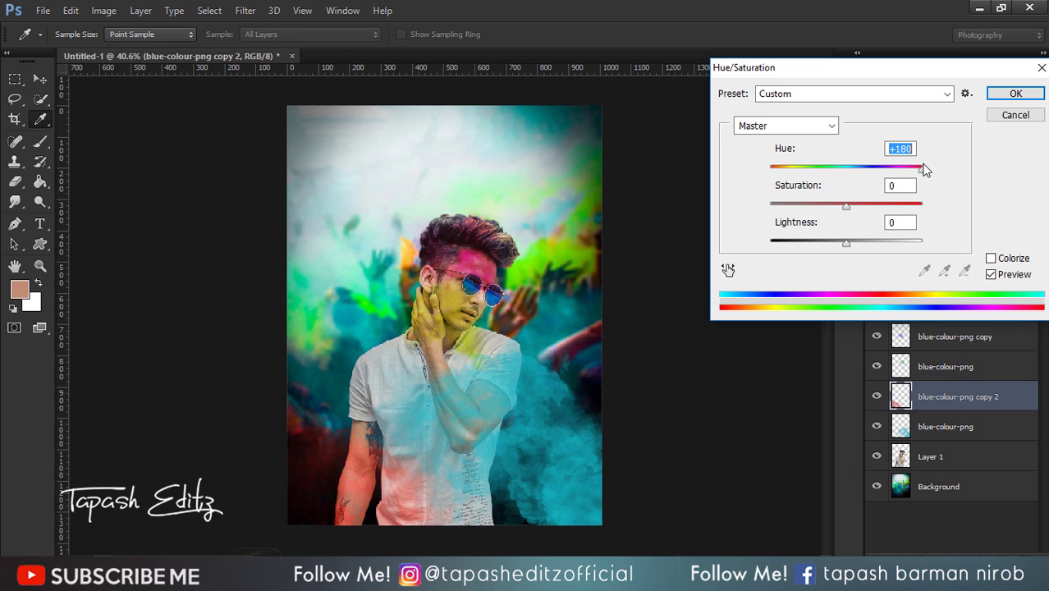
{"action": "mouse_move", "coordinate": [846, 205]}
{"action": "left_mouse_down"}
{"action": "mouse_move", "coordinate": [927, 206]}
{"action": "mouse_move", "coordinate": [781, 206]}
{"action": "left_mouse_up"}
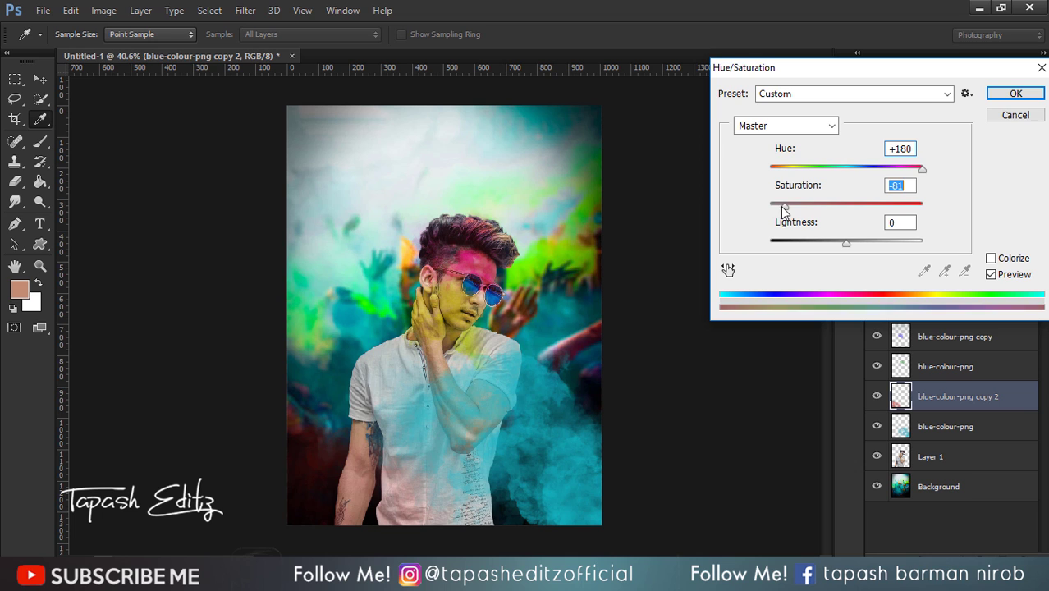
{"action": "left_click", "coordinate": [1012, 116]}
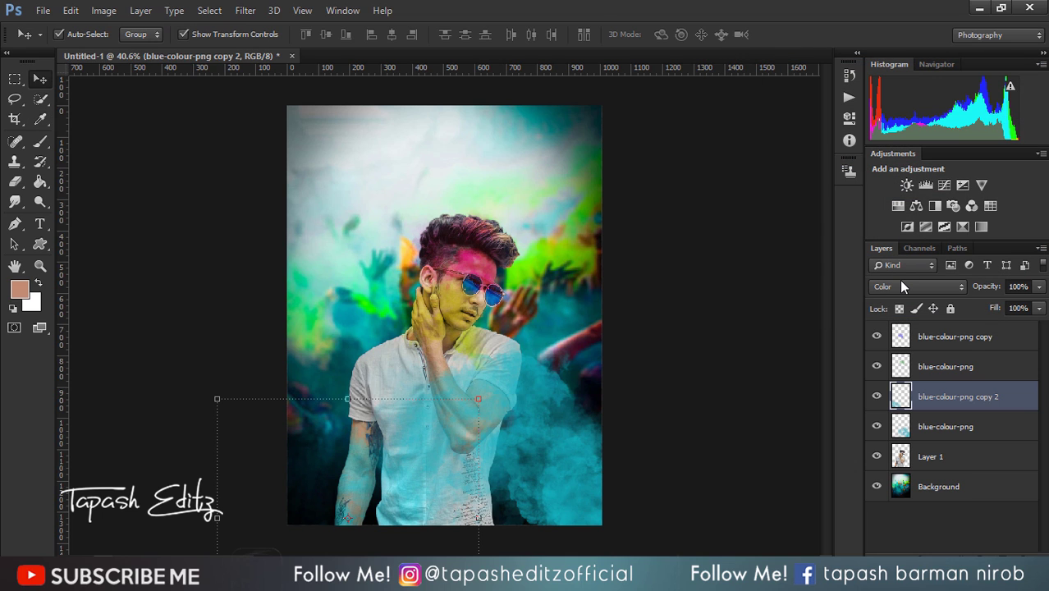
- Place colours-png-2-1 and scale it to about 202% over the lower left
{"action": "left_click", "coordinate": [42, 11]}
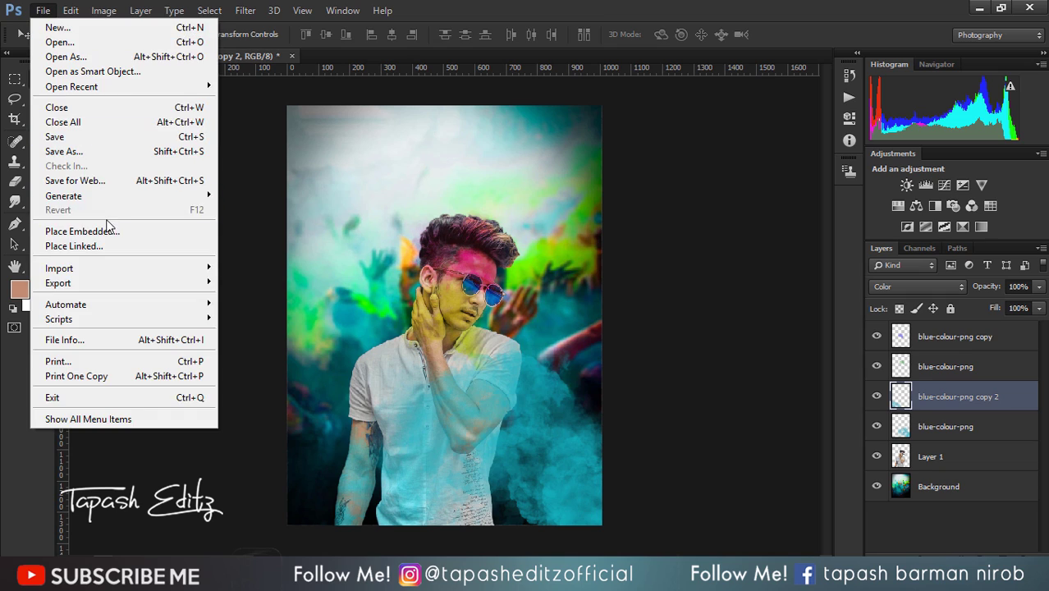
{"action": "left_click", "coordinate": [57, 232]}
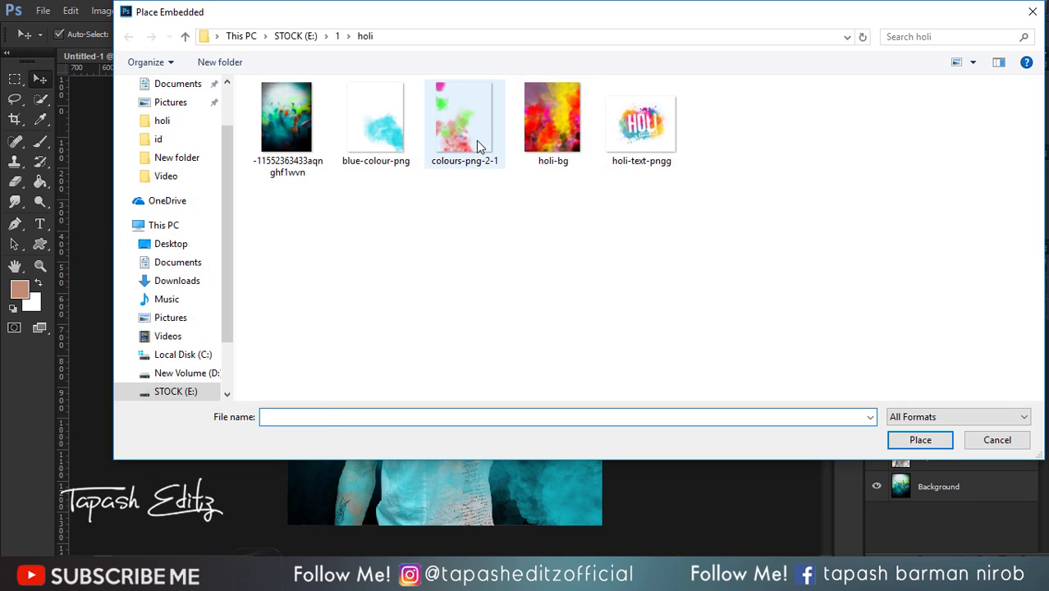
{"action": "double_click", "coordinate": [476, 140]}
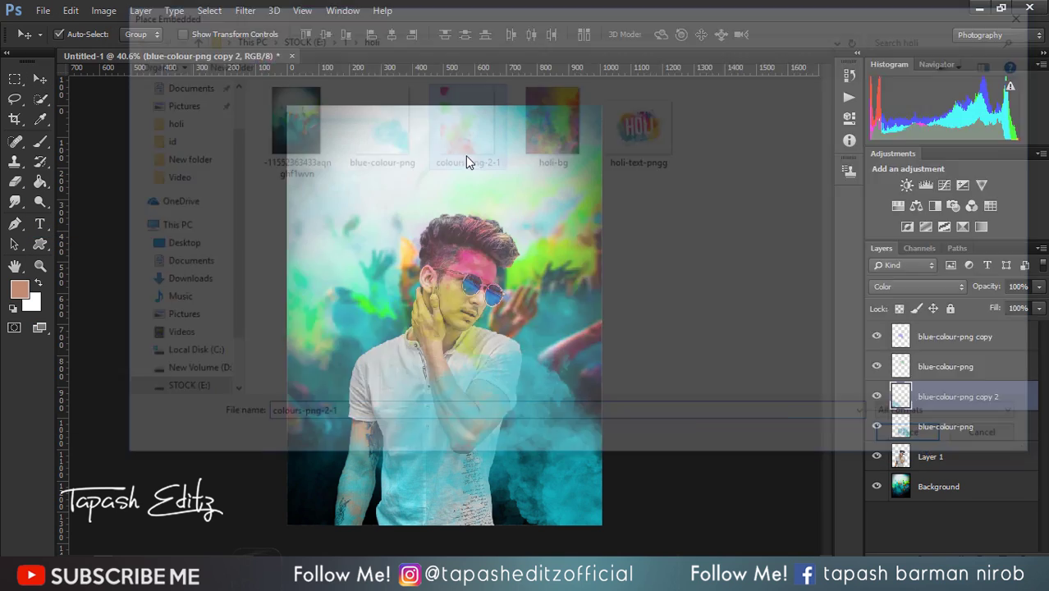
{"action": "left_click_drag", "start_coordinate": [416, 274], "coordinate": [321, 313]}
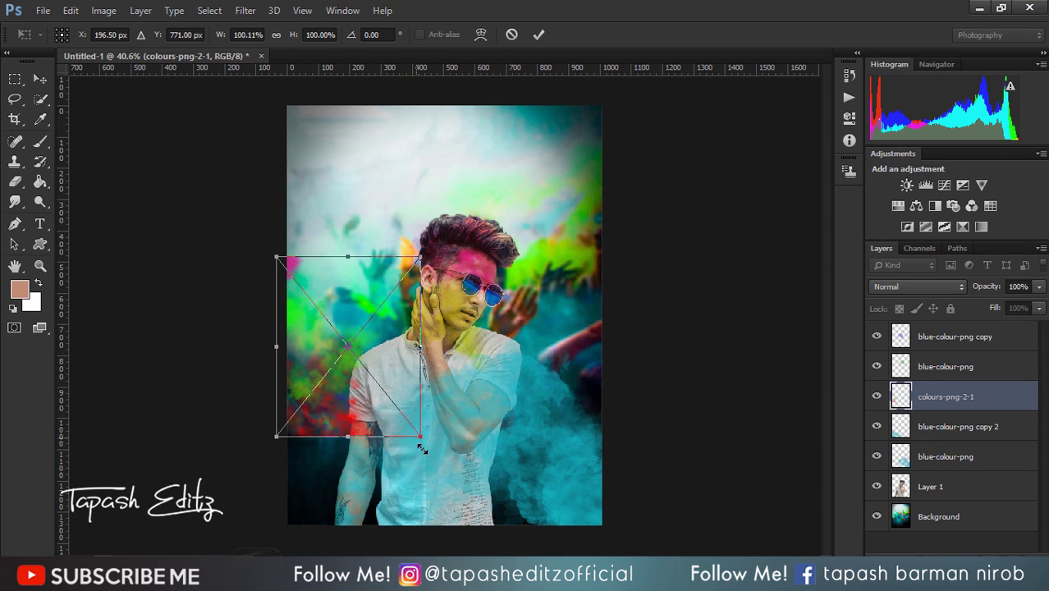
{"action": "left_click_drag", "start_coordinate": [422, 449], "coordinate": [493, 526]}
{"action": "left_click_drag", "start_coordinate": [426, 457], "coordinate": [410, 466]}
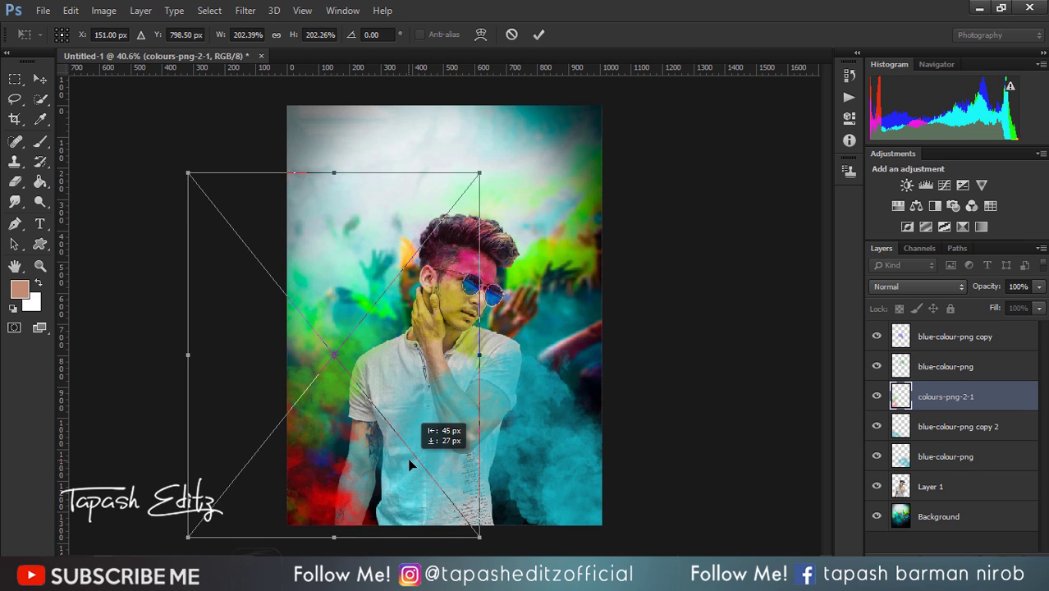
{"action": "left_click", "coordinate": [539, 35]}
- Test Darken and Overlay blending on the colours-png-2-1 splash, then keep it Normal
{"action": "left_click", "coordinate": [918, 286]}
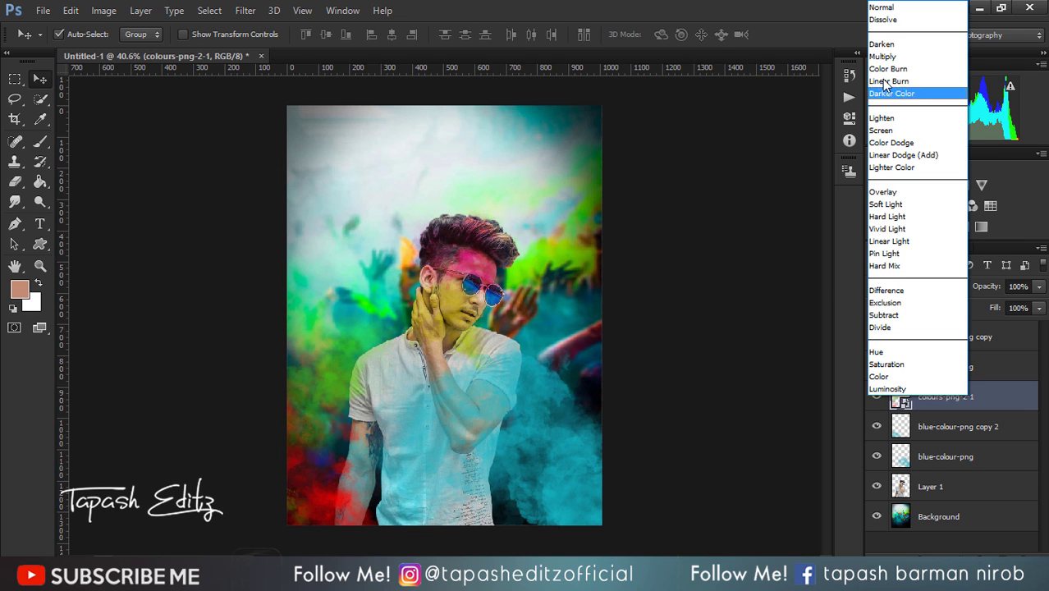
{"action": "left_click", "coordinate": [882, 45]}
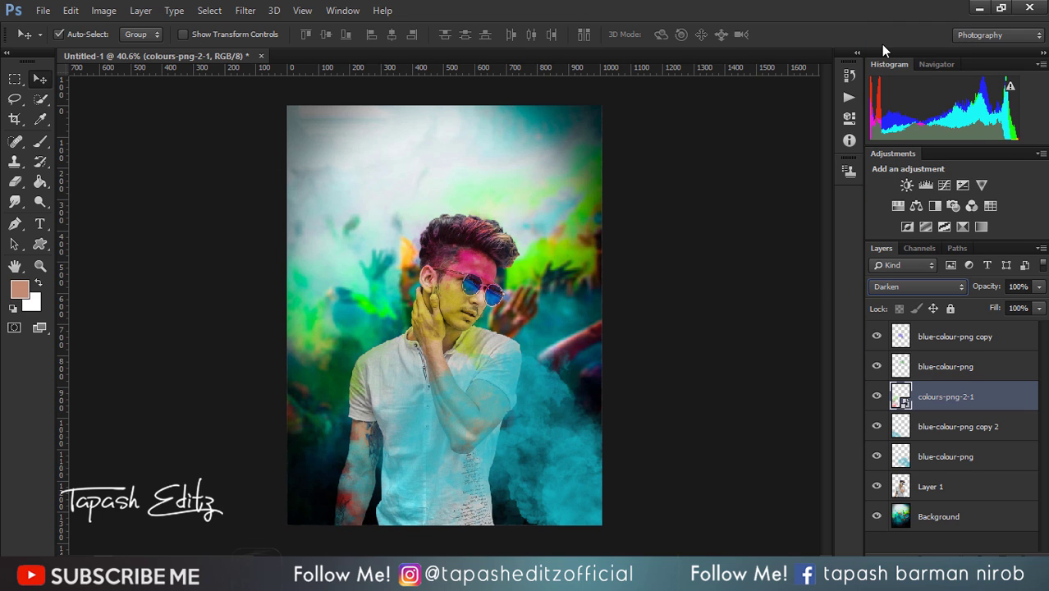
{"action": "left_click", "coordinate": [903, 286]}
{"action": "left_click", "coordinate": [888, 192]}
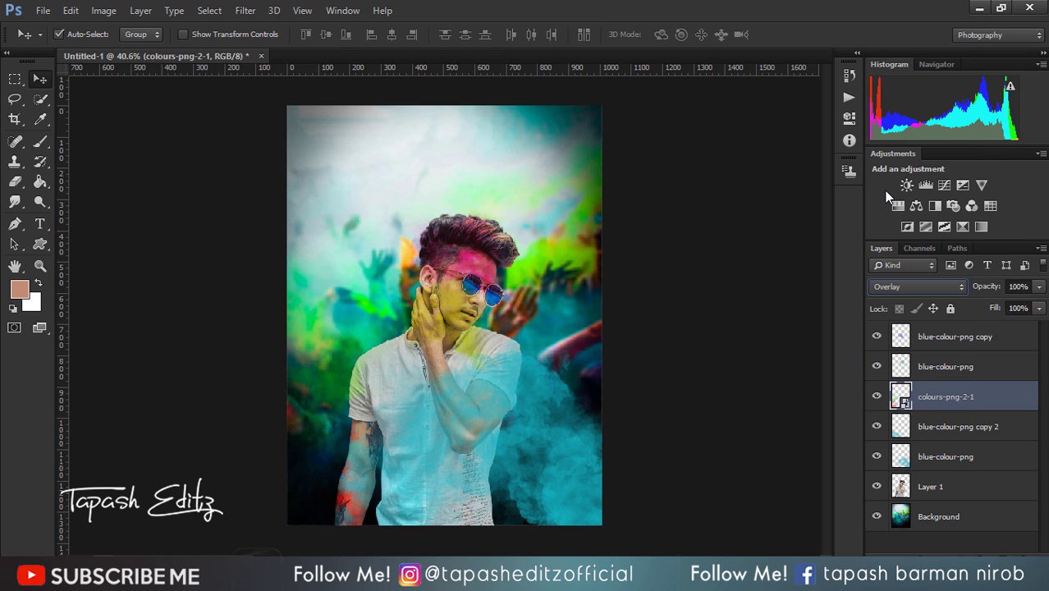
{"action": "left_click", "coordinate": [897, 287]}
{"action": "left_click", "coordinate": [879, 8]}
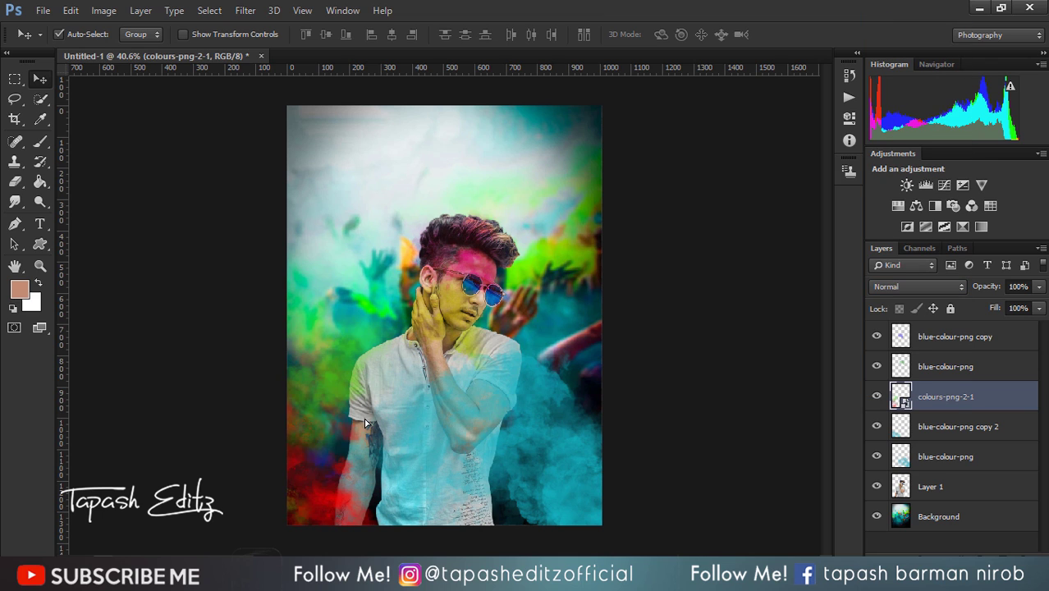
{"action": "left_click", "coordinate": [411, 407]}
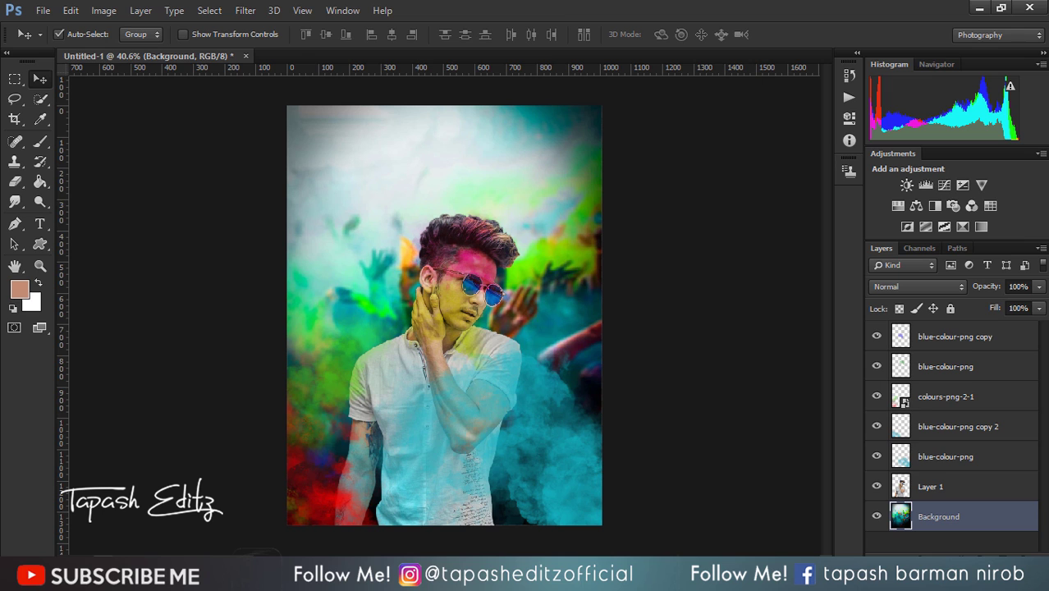
- Stamp all visible layers into a new merged Layer 2 with Ctrl+Alt+Shift+E
{"action": "scroll", "coordinate": [538, 300], "scroll_direction": "down", "scroll_amount": 3}
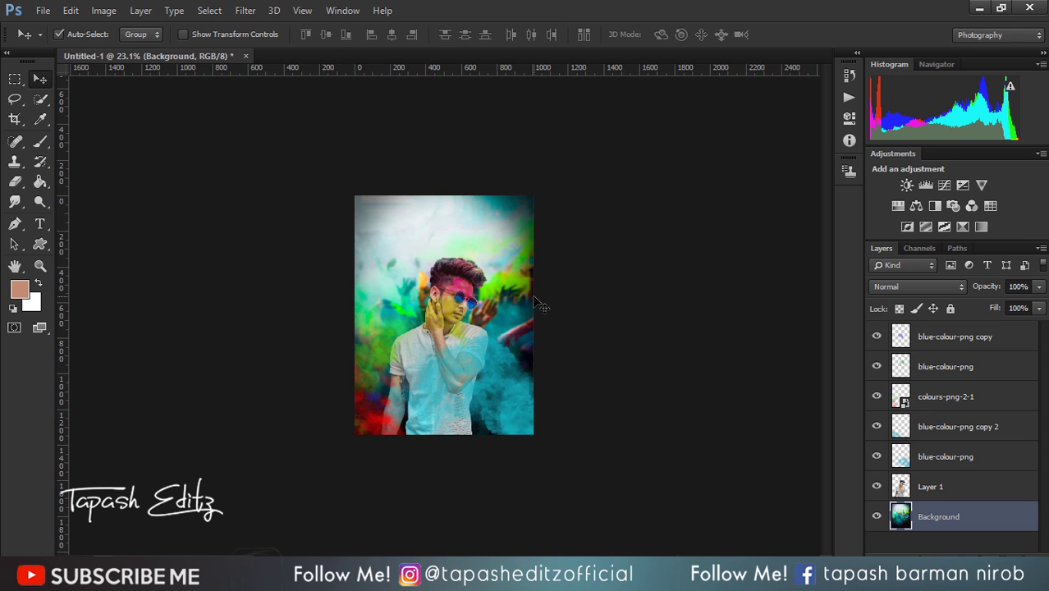
{"action": "scroll", "coordinate": [538, 301], "scroll_direction": "up", "scroll_amount": 3}
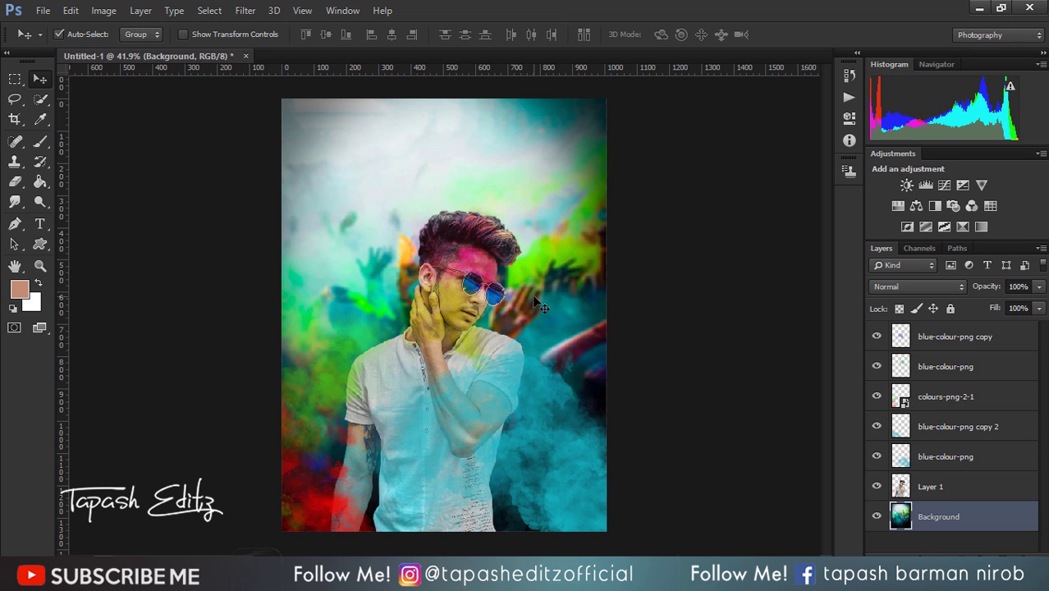
{"action": "scroll", "coordinate": [535, 300], "scroll_direction": "down", "scroll_amount": 1}
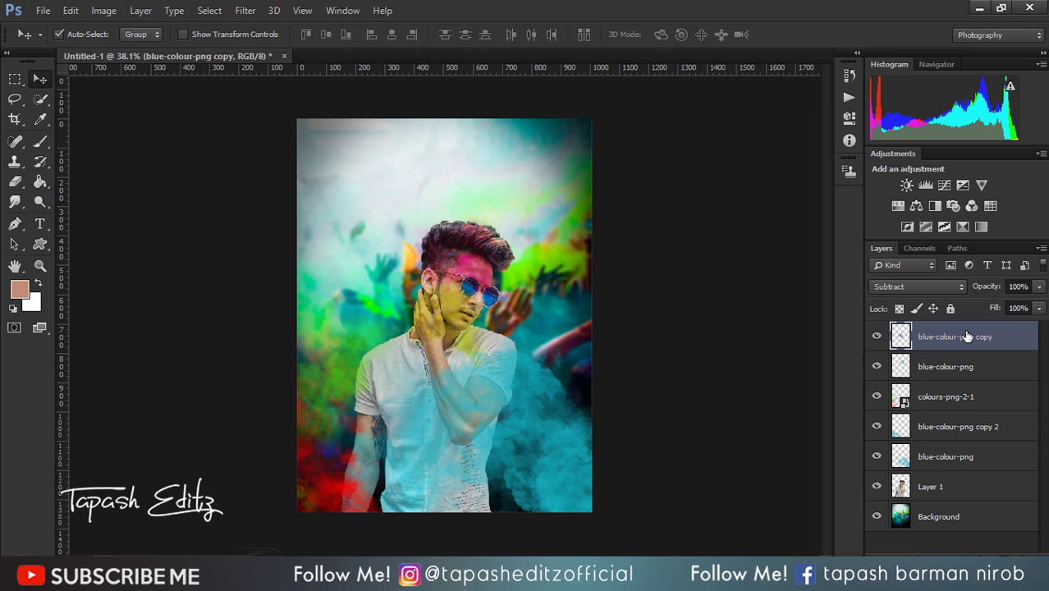
{"action": "key", "text": "ctrl+shift+alt+e"}
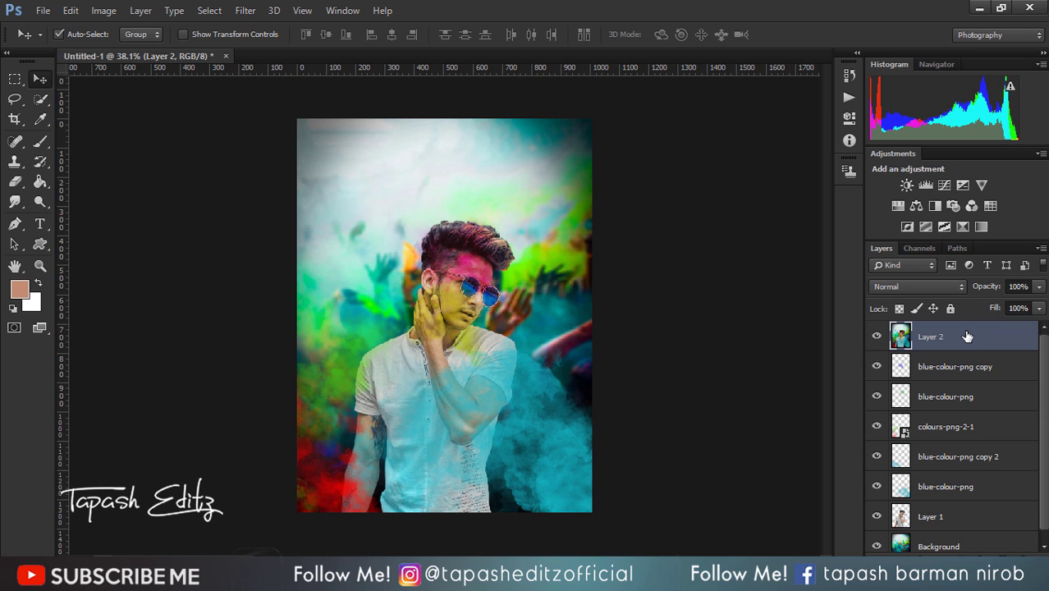
- Apply Color Efex Pro 3.0 Tonal Contrast with Shadows about +4 and Midtone +34
{"action": "left_click", "coordinate": [245, 11]}
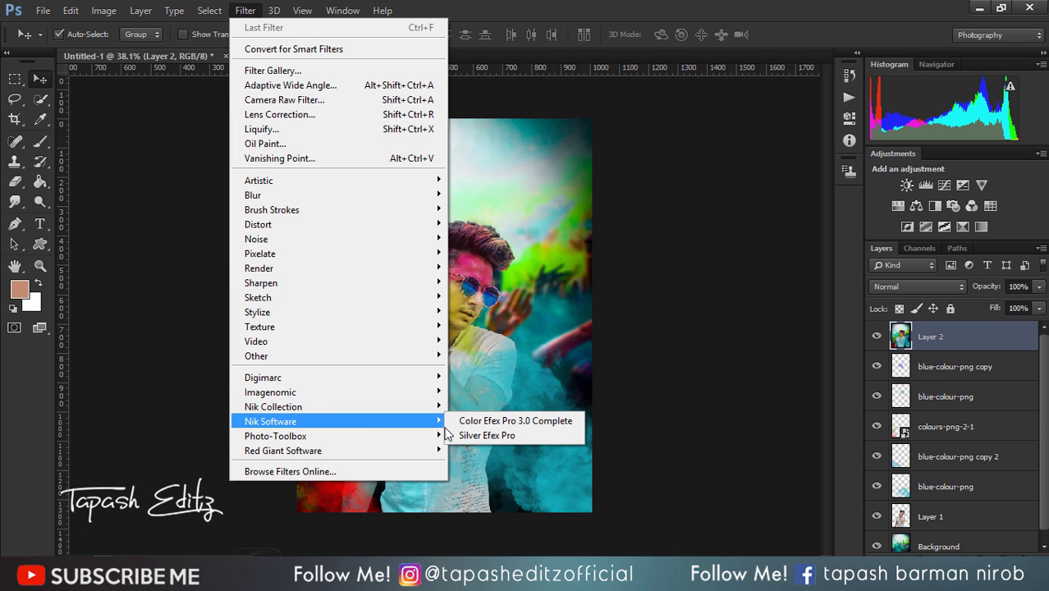
{"action": "mouse_move", "coordinate": [270, 421]}
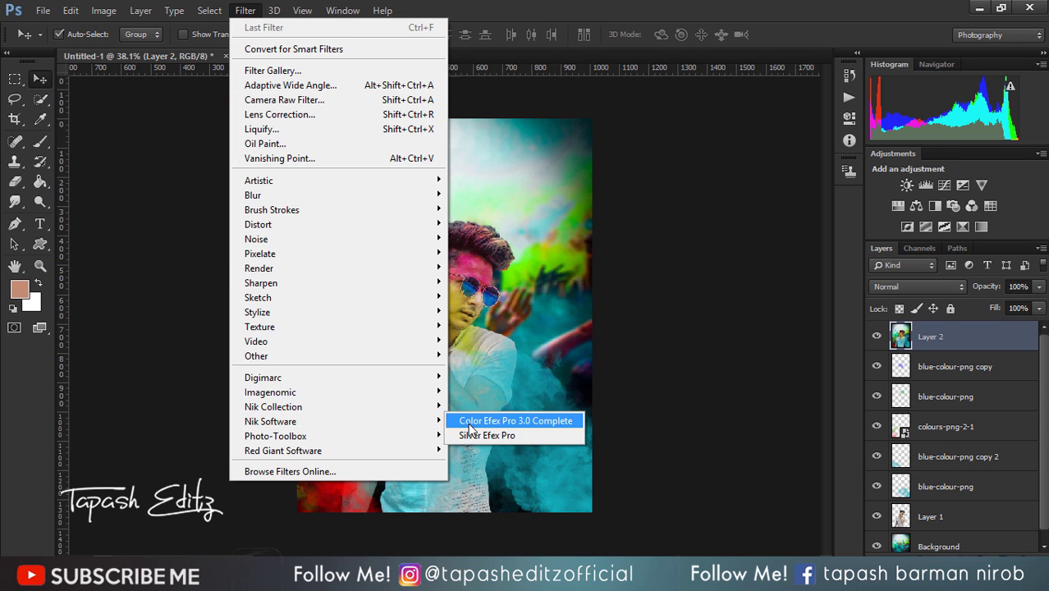
{"action": "left_click", "coordinate": [468, 423]}
{"action": "mouse_move", "coordinate": [276, 115]}
{"action": "left_mouse_down"}
{"action": "mouse_move", "coordinate": [292, 251]}
{"action": "mouse_move", "coordinate": [296, 534]}
{"action": "left_mouse_up"}
{"action": "left_click", "coordinate": [188, 444]}
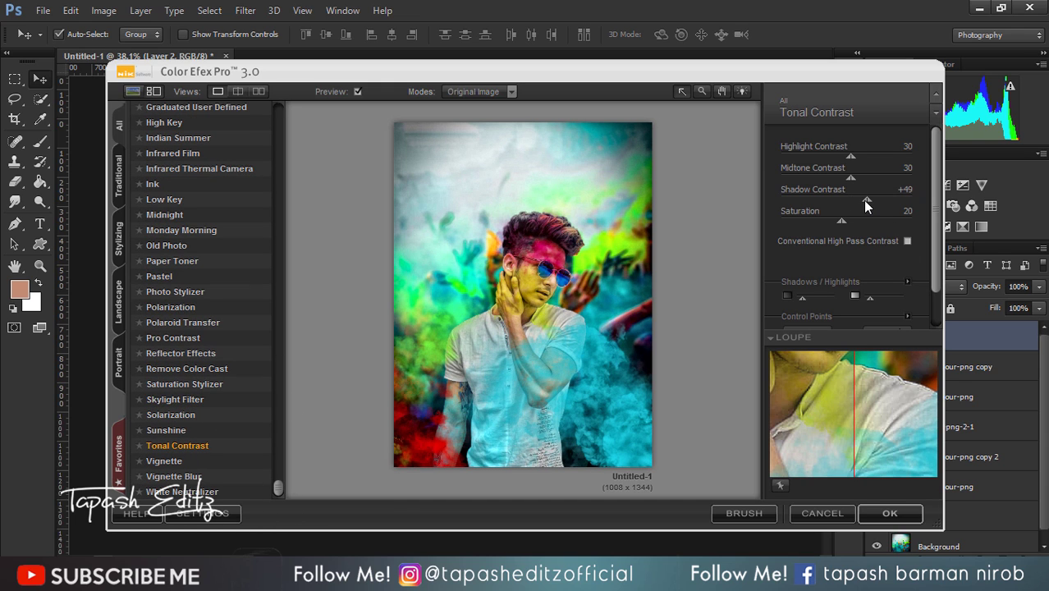
{"action": "left_click_drag", "start_coordinate": [864, 201], "coordinate": [826, 199]}
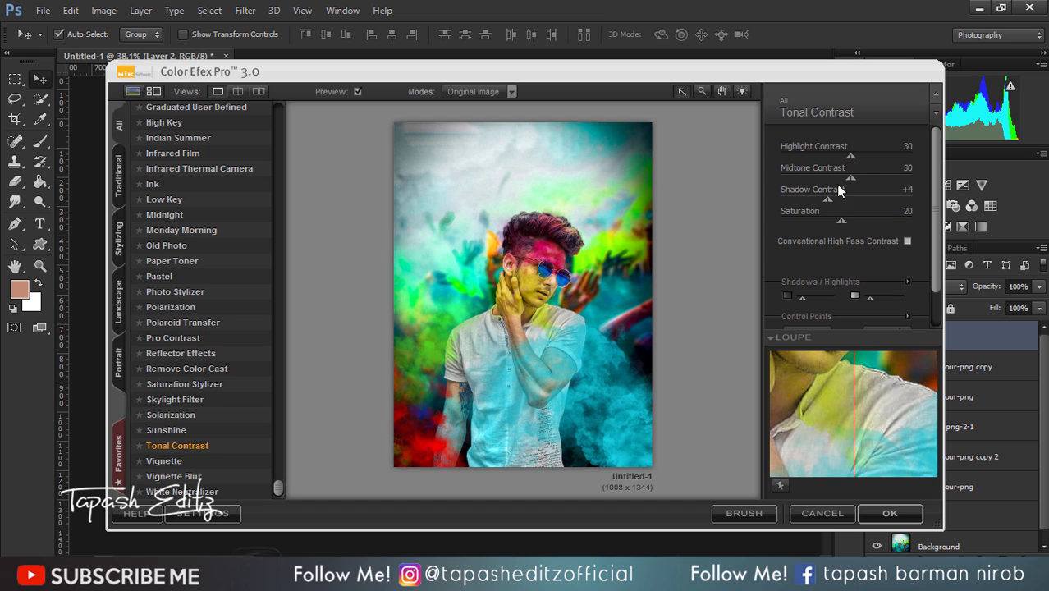
{"action": "mouse_move", "coordinate": [870, 179]}
{"action": "left_mouse_down"}
{"action": "mouse_move", "coordinate": [851, 176]}
{"action": "mouse_move", "coordinate": [869, 156]}
{"action": "mouse_move", "coordinate": [833, 156]}
{"action": "left_mouse_up"}
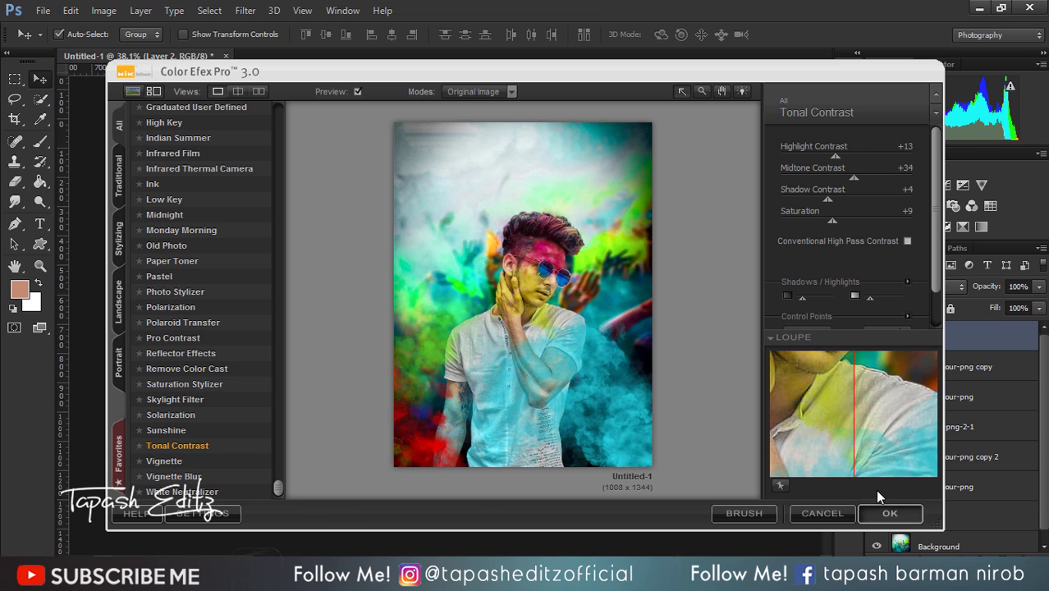
- Fade the Tonal Contrast layer to 32% opacity and merge it down into Layer 2
{"action": "left_click", "coordinate": [890, 513]}
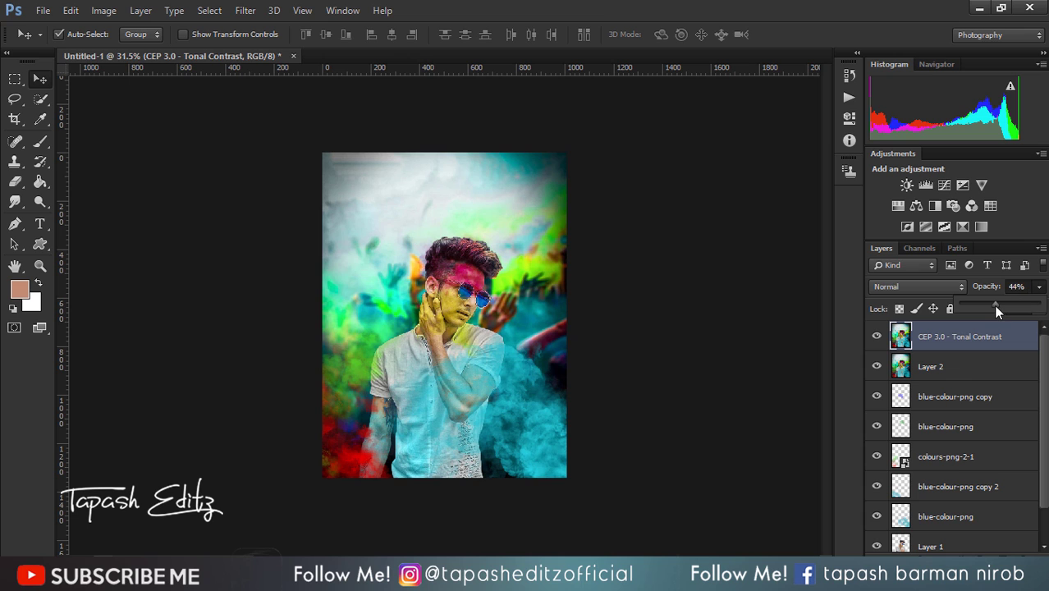
{"action": "right_click", "coordinate": [936, 345]}
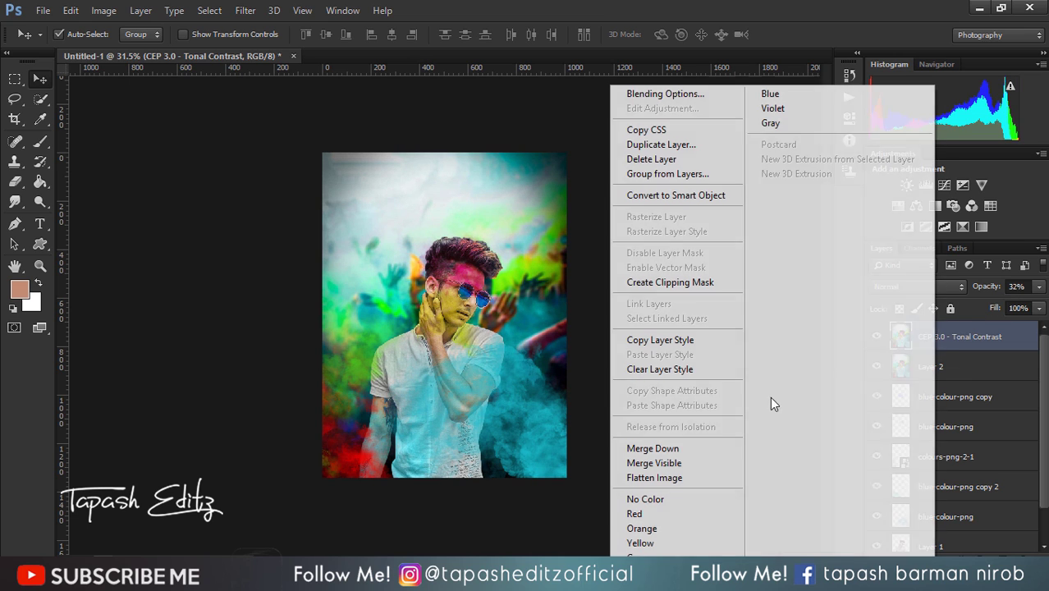
{"action": "left_click", "coordinate": [717, 447]}
{"action": "left_click", "coordinate": [245, 10]}
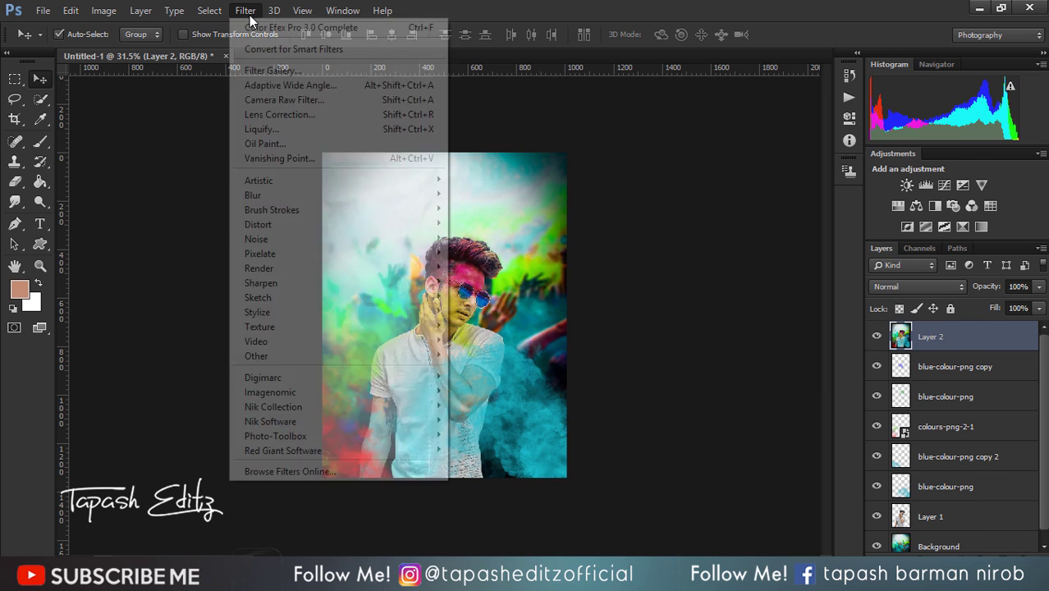
- In Camera Raw, set Temperature +4, Highlights -41, Blacks -52, Clarity +21 and Vibrance +14
{"action": "left_click", "coordinate": [275, 101]}
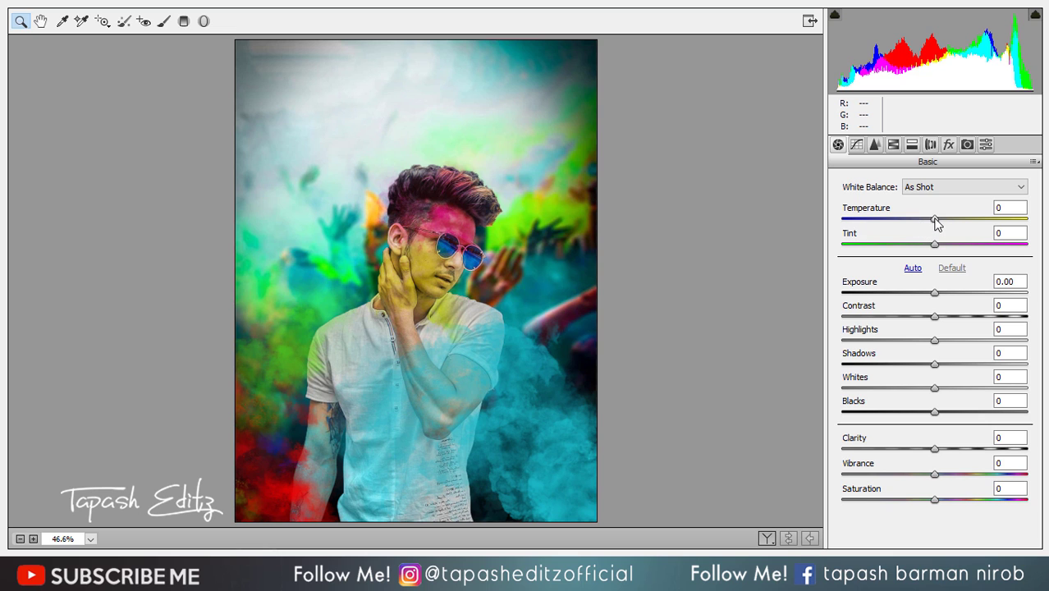
{"action": "left_click_drag", "start_coordinate": [935, 219], "coordinate": [936, 244]}
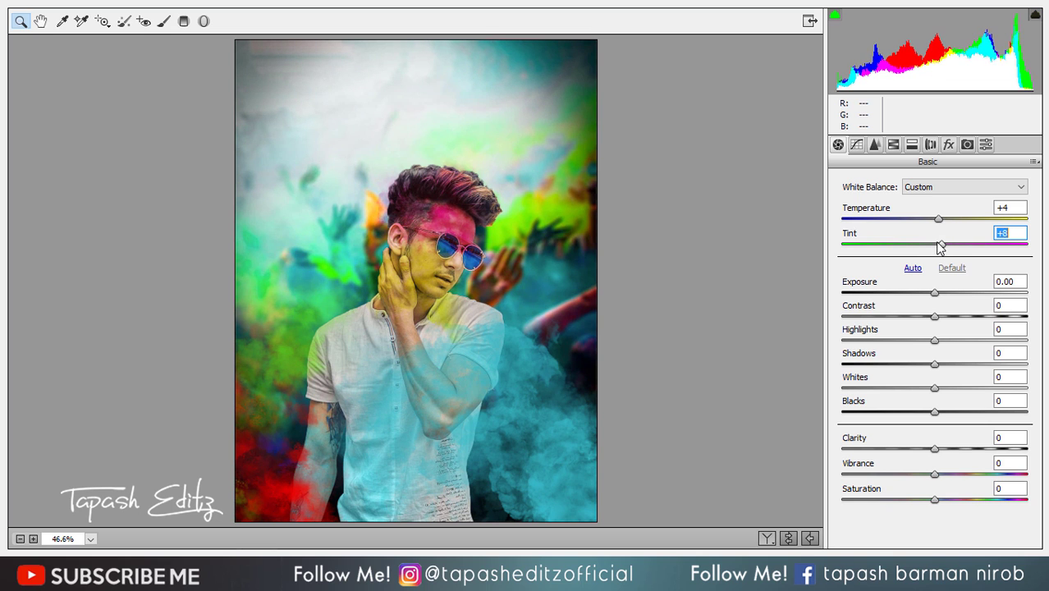
{"action": "mouse_move", "coordinate": [936, 317]}
{"action": "left_mouse_down"}
{"action": "mouse_move", "coordinate": [949, 315]}
{"action": "mouse_move", "coordinate": [934, 317]}
{"action": "left_mouse_up"}
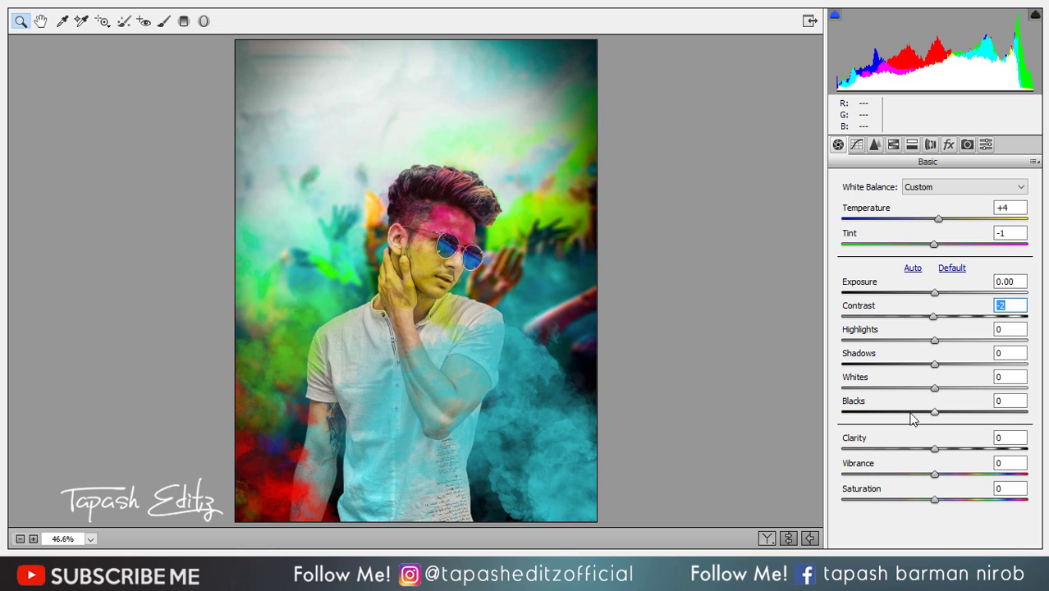
{"action": "left_click_drag", "start_coordinate": [937, 416], "coordinate": [889, 411]}
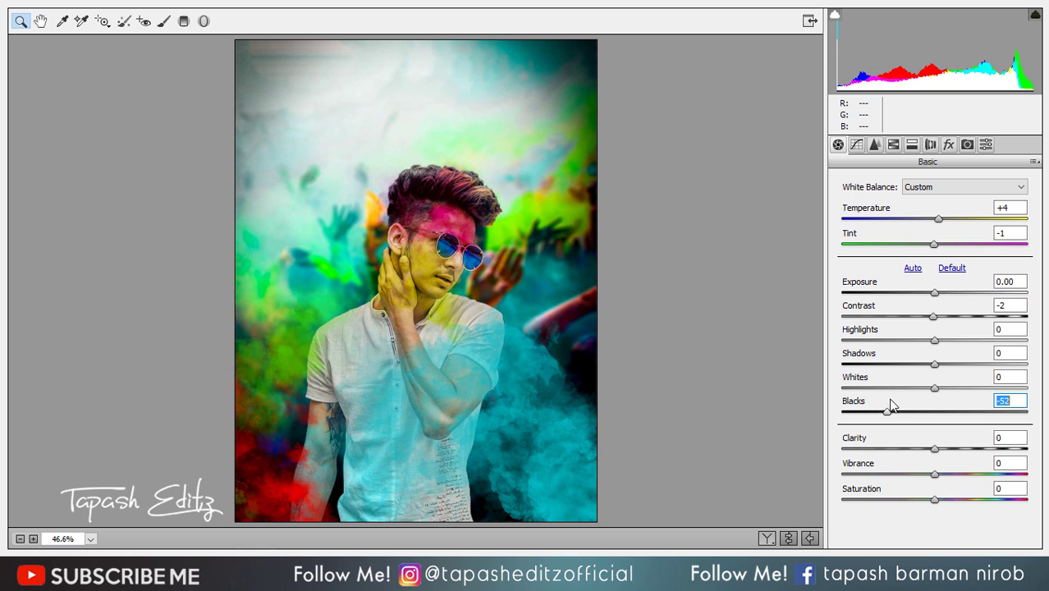
{"action": "mouse_move", "coordinate": [930, 364]}
{"action": "left_mouse_down"}
{"action": "mouse_move", "coordinate": [948, 364]}
{"action": "mouse_move", "coordinate": [912, 363]}
{"action": "mouse_move", "coordinate": [935, 364]}
{"action": "mouse_move", "coordinate": [950, 345]}
{"action": "mouse_move", "coordinate": [897, 341]}
{"action": "left_mouse_up"}
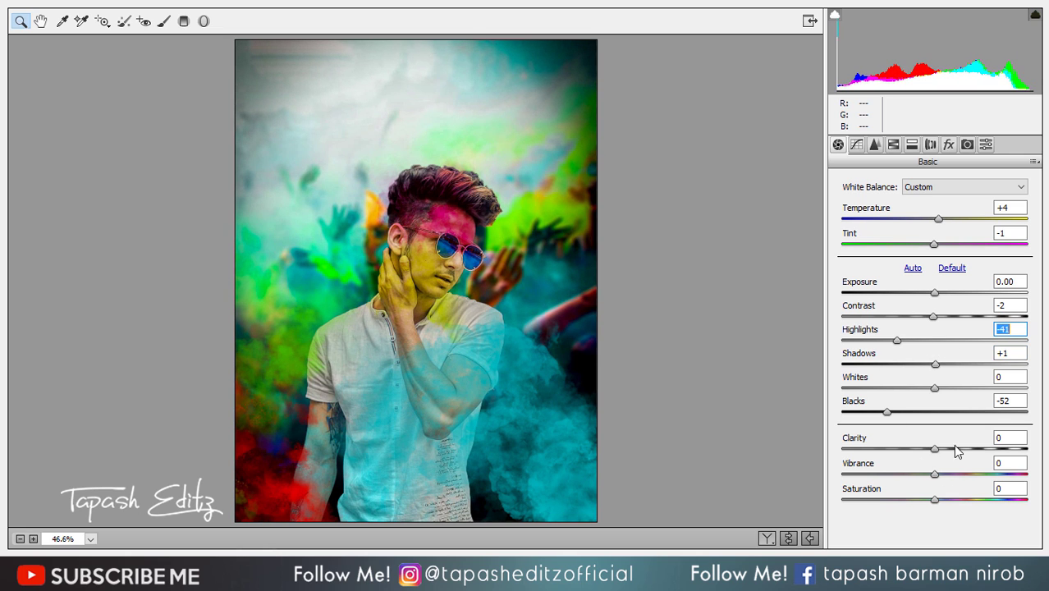
{"action": "mouse_move", "coordinate": [940, 448]}
{"action": "left_mouse_down"}
{"action": "mouse_move", "coordinate": [955, 449]}
{"action": "mouse_move", "coordinate": [949, 474]}
{"action": "left_mouse_up"}
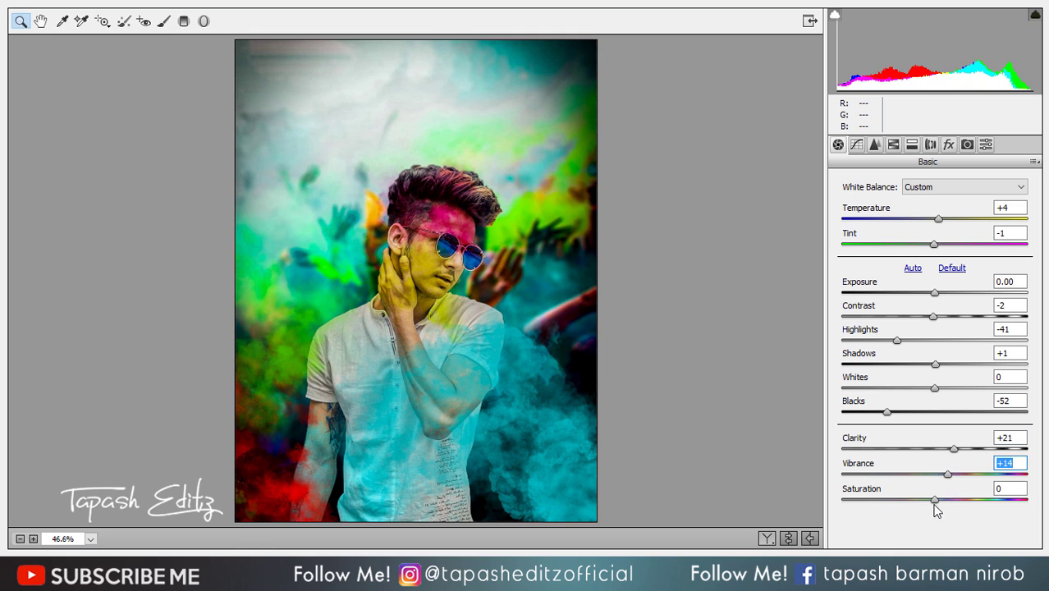
{"action": "left_click", "coordinate": [935, 501]}
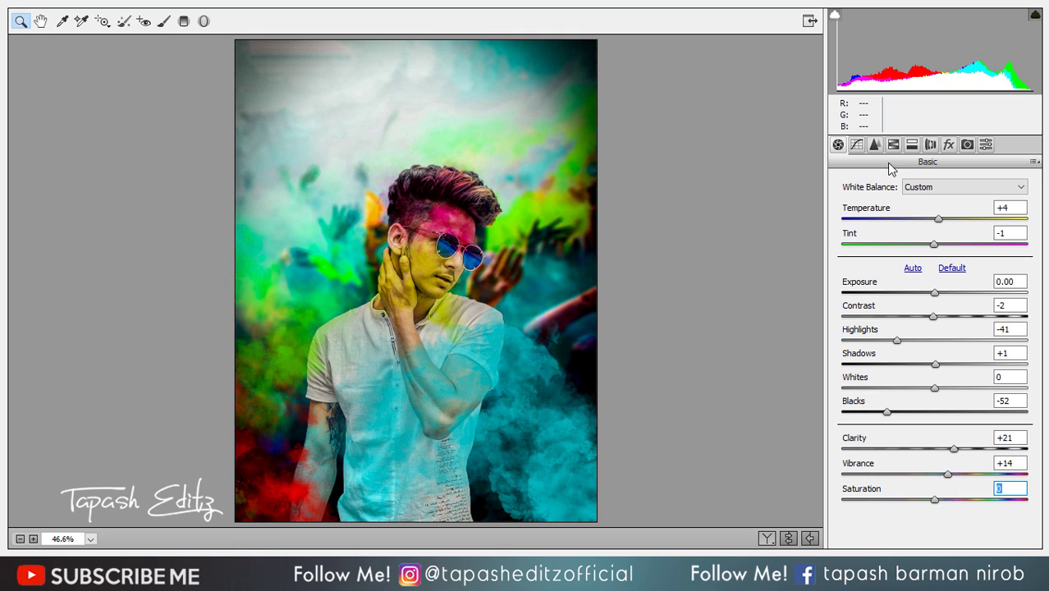
- Set Sharpening Amount 53 and Luminance noise reduction 19, then brighten oranges and blues
{"action": "left_click", "coordinate": [876, 146]}
{"action": "left_click_drag", "start_coordinate": [890, 206], "coordinate": [909, 207]}
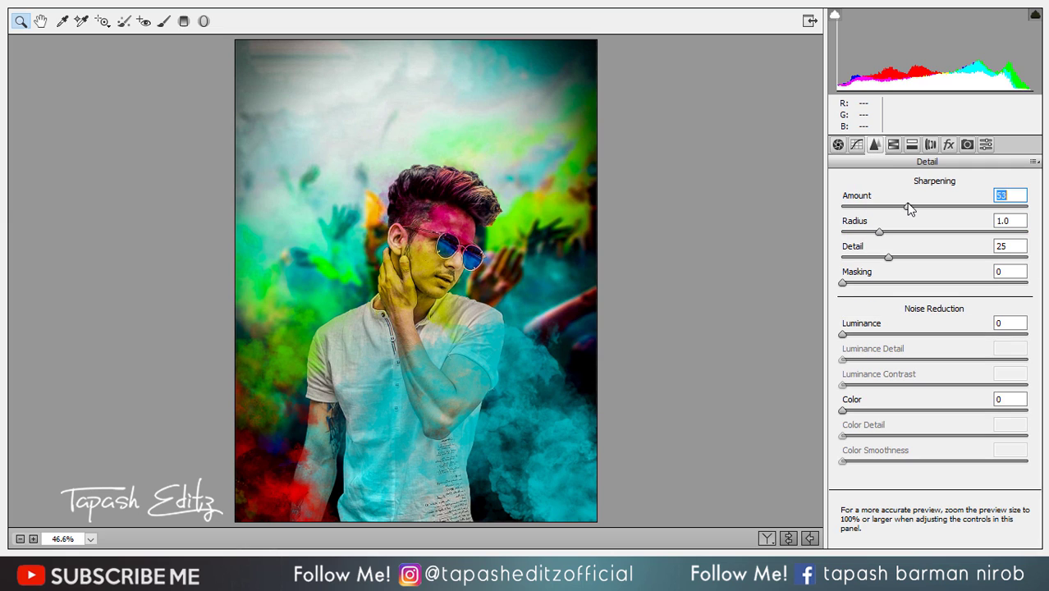
{"action": "left_click_drag", "start_coordinate": [864, 334], "coordinate": [877, 336]}
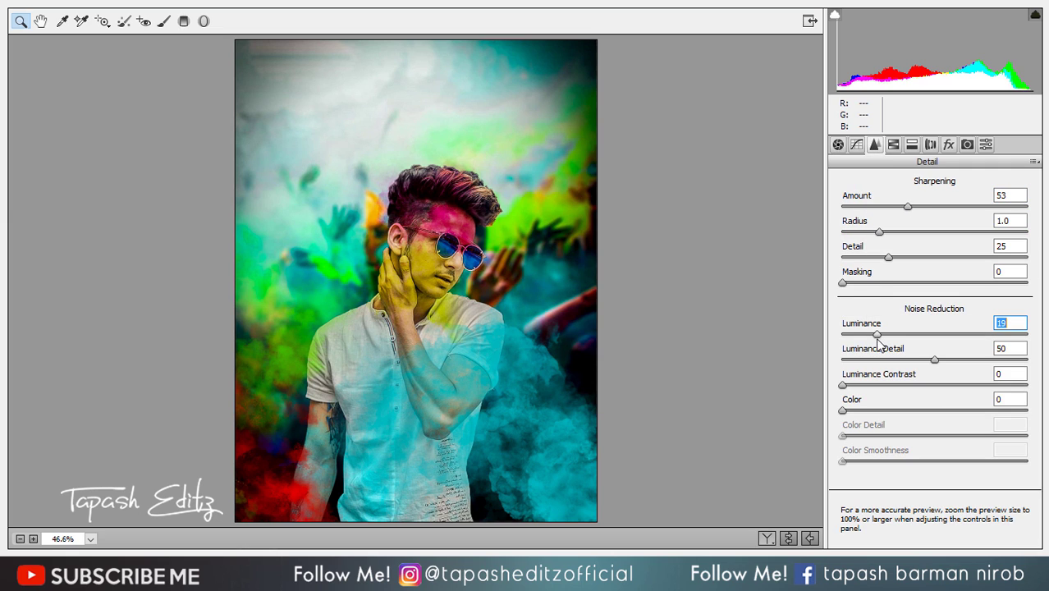
{"action": "left_click", "coordinate": [893, 144]}
{"action": "left_click", "coordinate": [929, 204]}
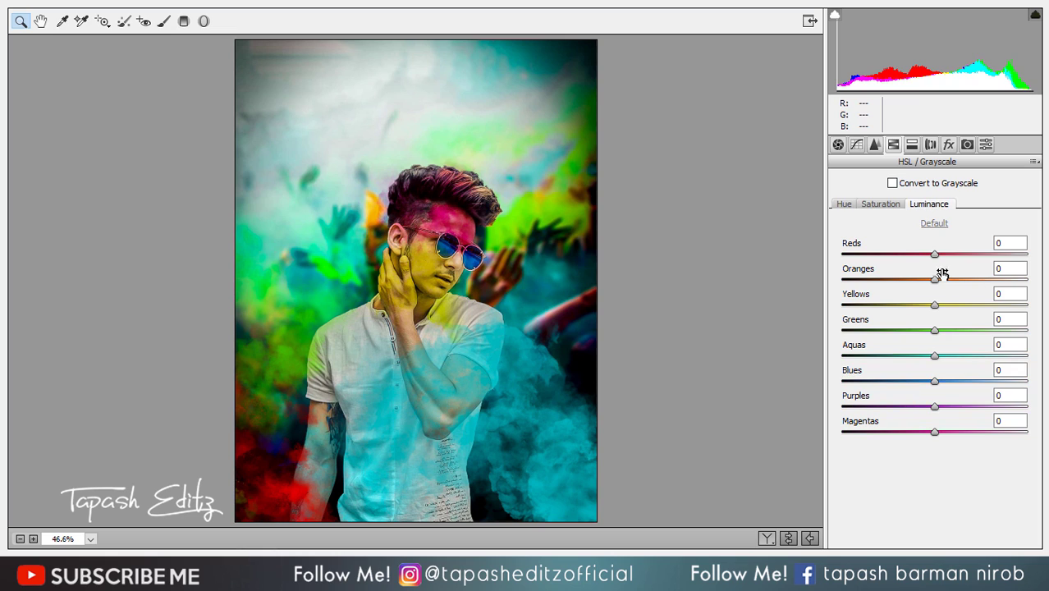
{"action": "mouse_move", "coordinate": [935, 280]}
{"action": "left_mouse_down"}
{"action": "mouse_move", "coordinate": [951, 280]}
{"action": "mouse_move", "coordinate": [955, 330]}
{"action": "left_mouse_up"}
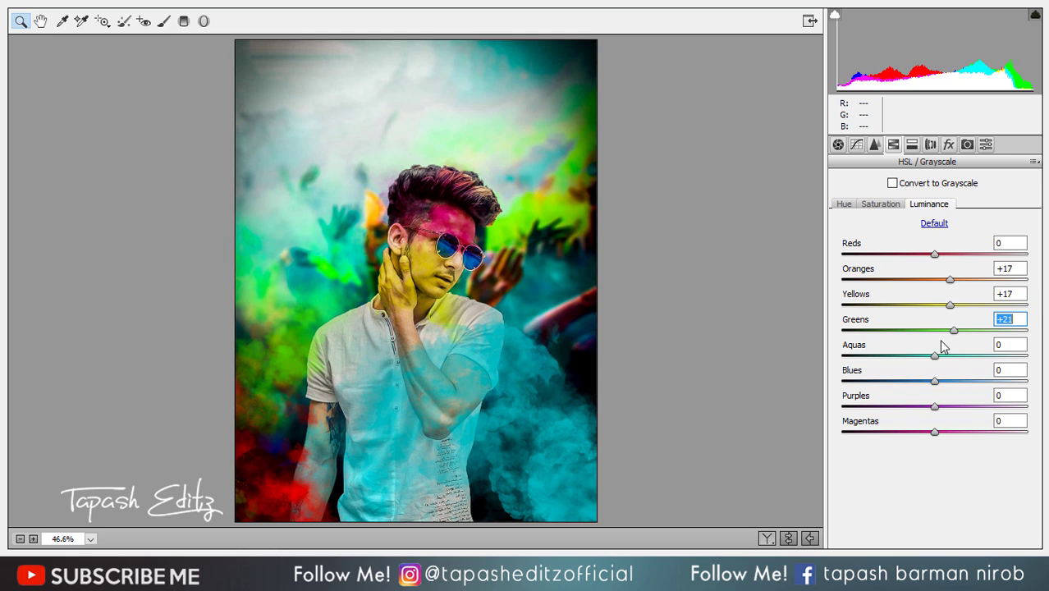
{"action": "left_click_drag", "start_coordinate": [940, 381], "coordinate": [956, 381]}
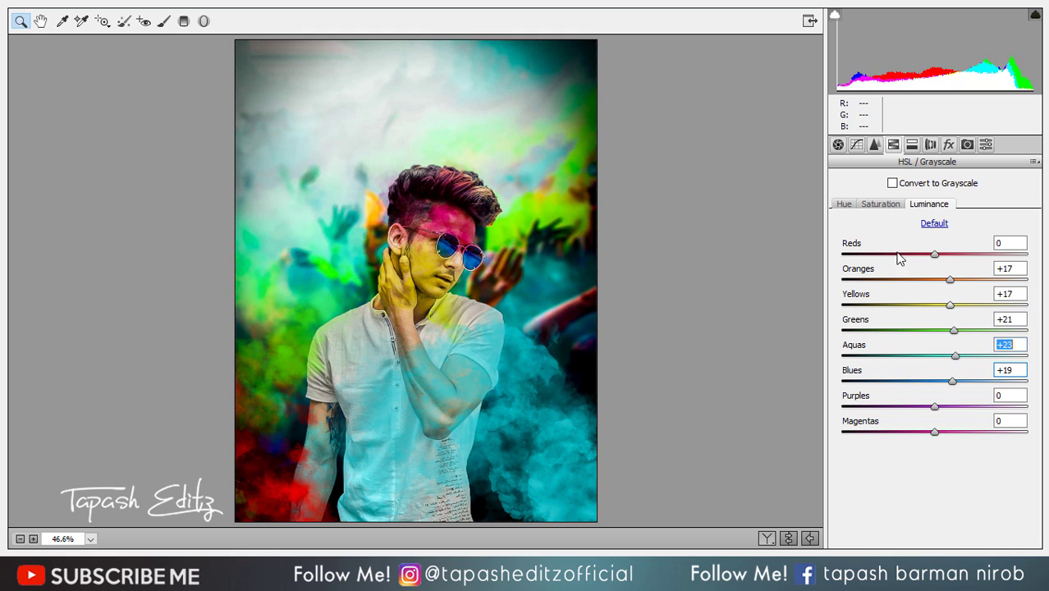
- Boost yellow and magenta saturation, and set hues to Greens -33 and Aquas +27
{"action": "left_click", "coordinate": [881, 205]}
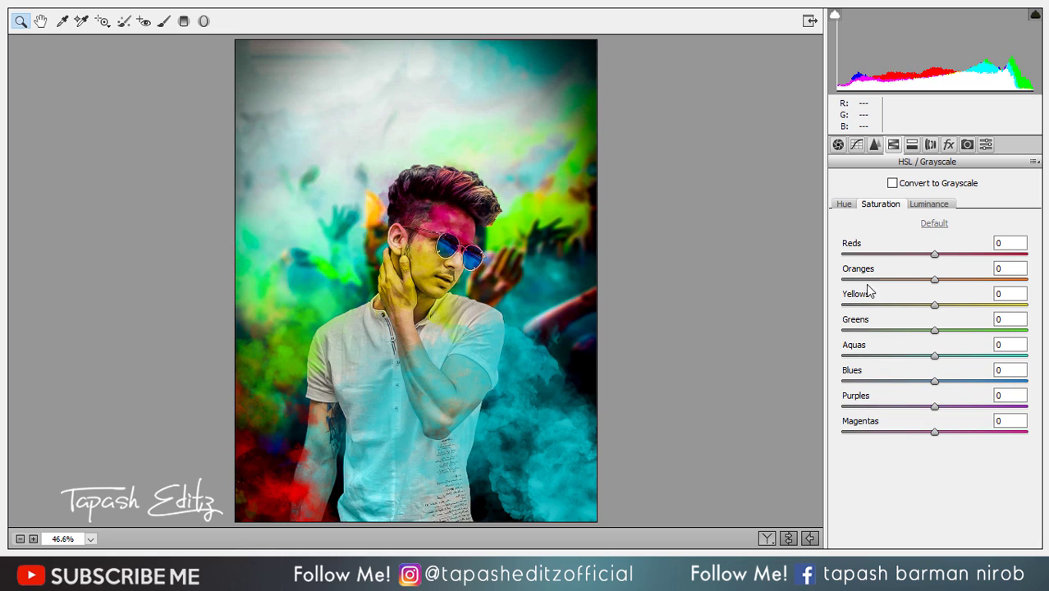
{"action": "mouse_move", "coordinate": [936, 304]}
{"action": "left_mouse_down"}
{"action": "mouse_move", "coordinate": [955, 307]}
{"action": "mouse_move", "coordinate": [951, 280]}
{"action": "mouse_move", "coordinate": [965, 256]}
{"action": "mouse_move", "coordinate": [955, 257]}
{"action": "left_mouse_up"}
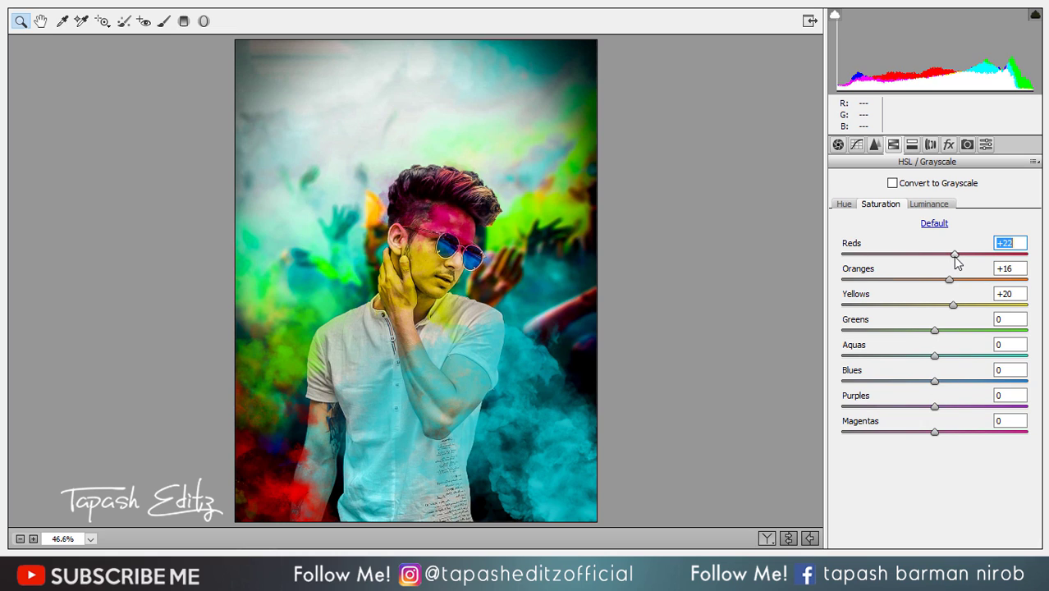
{"action": "left_click_drag", "start_coordinate": [953, 431], "coordinate": [963, 433]}
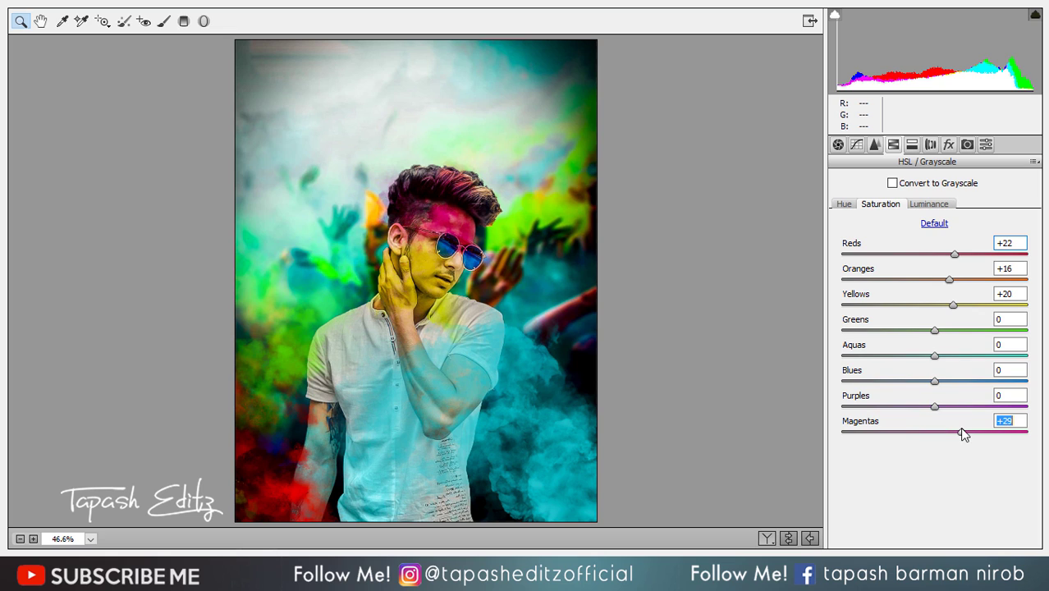
{"action": "left_click", "coordinate": [845, 203]}
{"action": "mouse_move", "coordinate": [935, 330]}
{"action": "left_mouse_down"}
{"action": "mouse_move", "coordinate": [897, 327]}
{"action": "mouse_move", "coordinate": [921, 327]}
{"action": "mouse_move", "coordinate": [906, 328]}
{"action": "mouse_move", "coordinate": [904, 356]}
{"action": "mouse_move", "coordinate": [966, 358]}
{"action": "mouse_move", "coordinate": [836, 354]}
{"action": "left_mouse_up"}
{"action": "mouse_move", "coordinate": [901, 355]}
{"action": "left_mouse_down"}
{"action": "mouse_move", "coordinate": [959, 351]}
{"action": "mouse_move", "coordinate": [947, 351]}
{"action": "left_mouse_up"}
- Add Grain 9 and a -24 vignette with roundness -23, lift the black point, and apply
{"action": "left_click", "coordinate": [948, 145]}
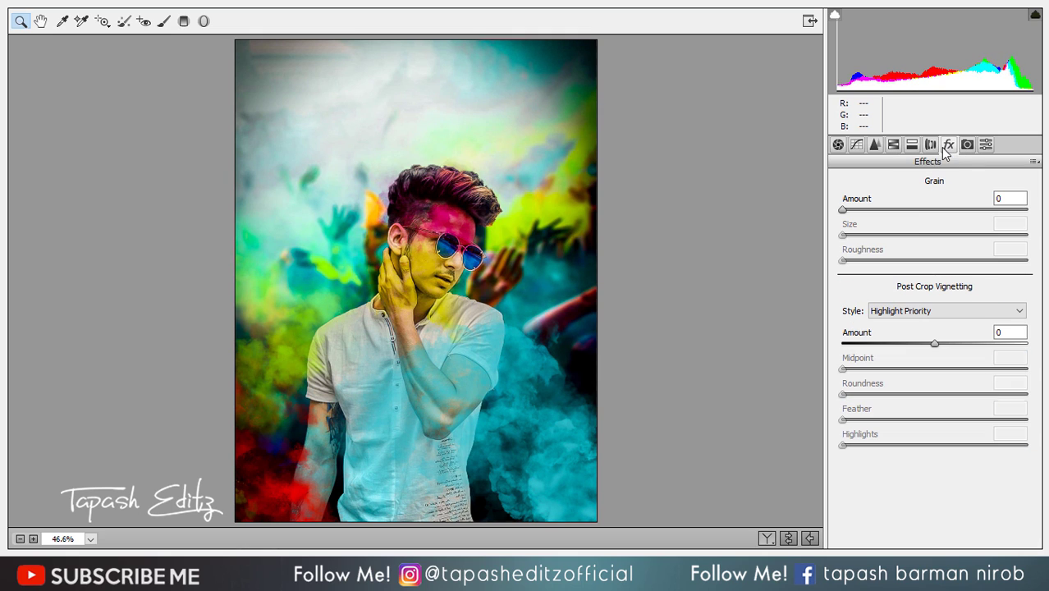
{"action": "left_click_drag", "start_coordinate": [910, 210], "coordinate": [859, 210]}
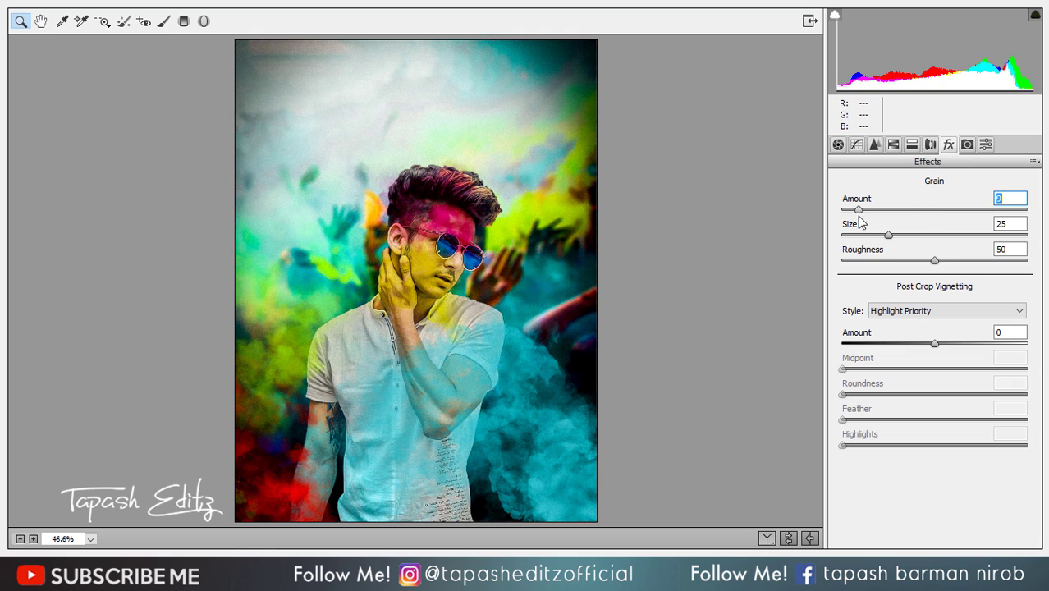
{"action": "mouse_move", "coordinate": [932, 345]}
{"action": "left_mouse_down"}
{"action": "mouse_move", "coordinate": [903, 345]}
{"action": "mouse_move", "coordinate": [914, 344]}
{"action": "left_mouse_up"}
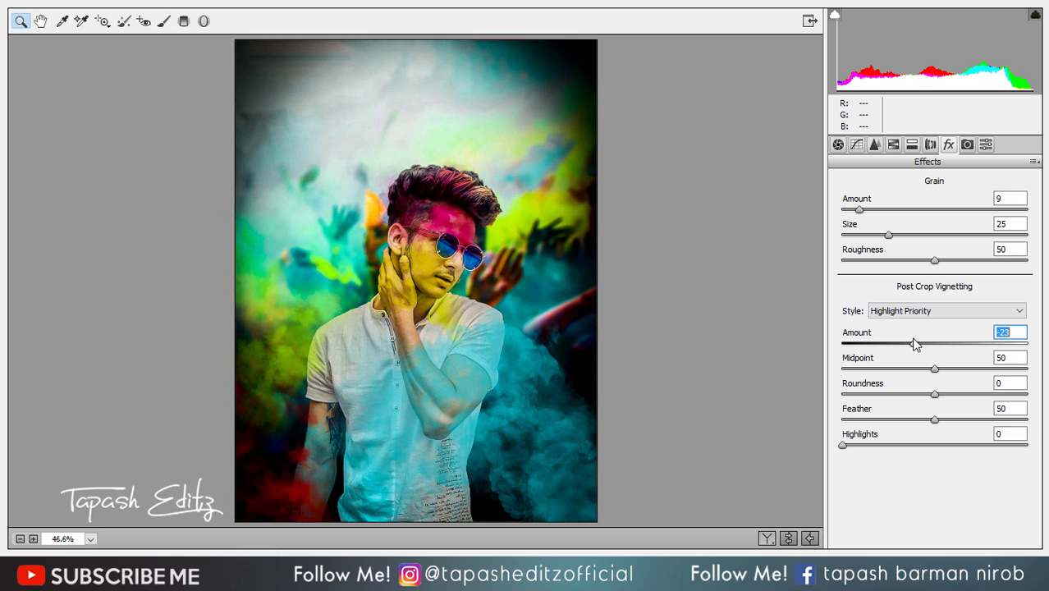
{"action": "left_click_drag", "start_coordinate": [937, 395], "coordinate": [915, 393]}
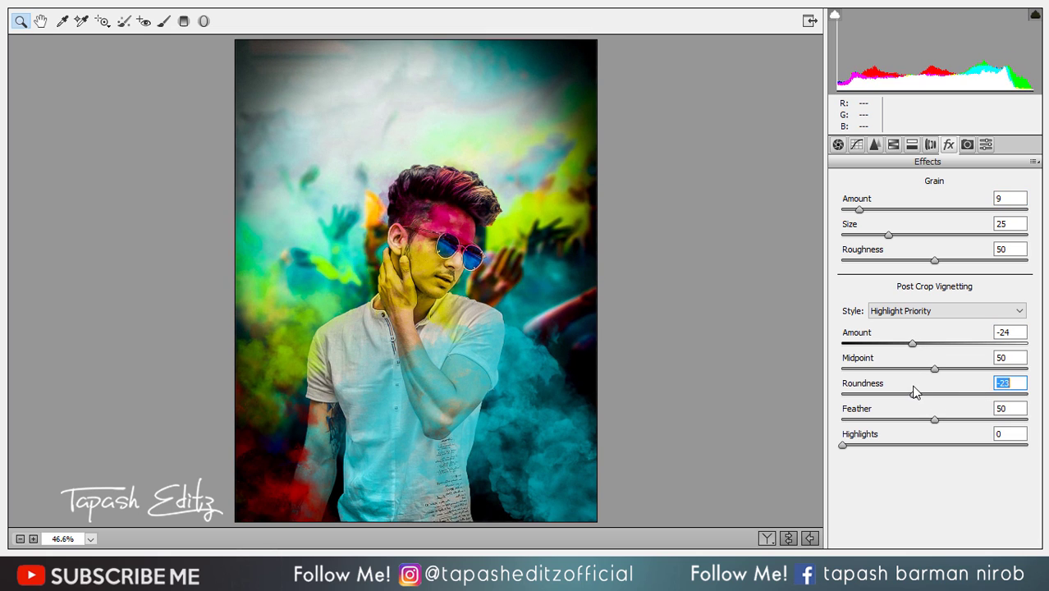
{"action": "left_click", "coordinate": [856, 146]}
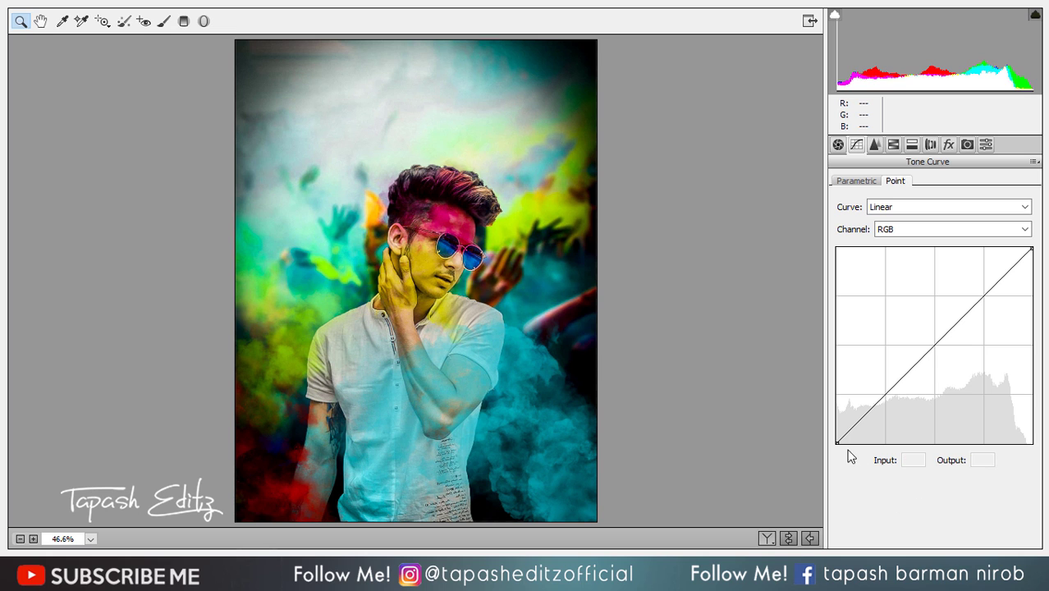
{"action": "left_click_drag", "start_coordinate": [838, 443], "coordinate": [850, 414]}
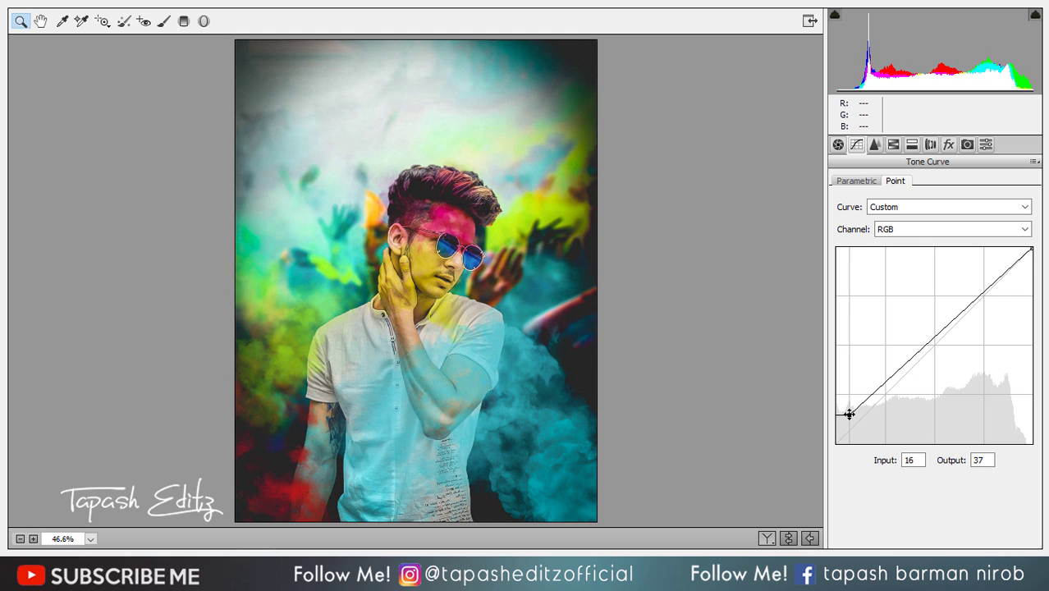
{"action": "key", "text": "Return"}
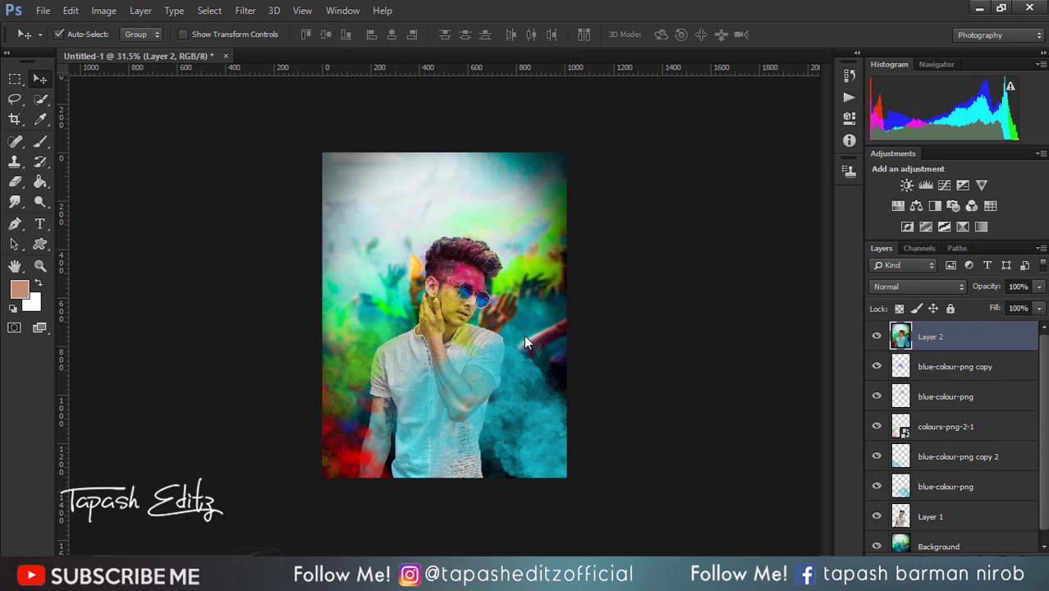
- Place the holi-text-pngg logo into the poster as an embedded layer
{"action": "scroll", "coordinate": [445, 315], "scroll_direction": "up", "scroll_amount": 2}
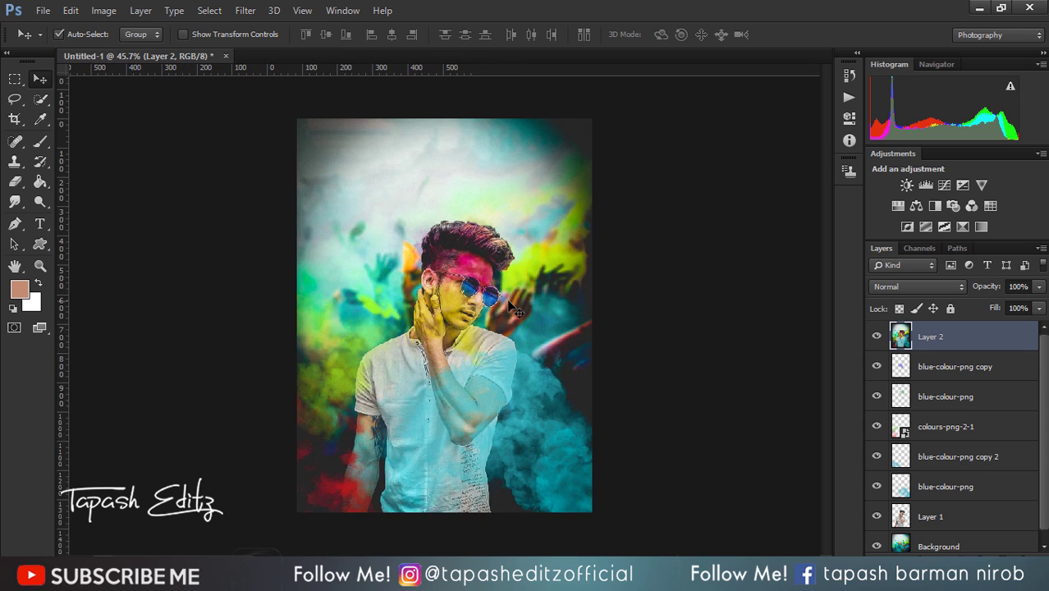
{"action": "scroll", "coordinate": [444, 520], "scroll_direction": "down", "scroll_amount": 1}
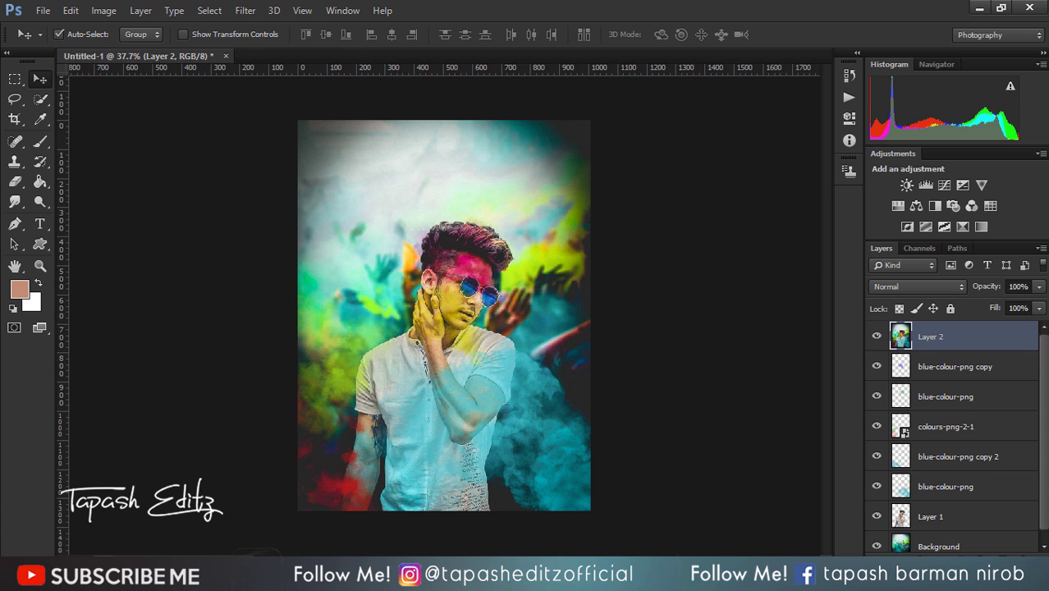
{"action": "left_click", "coordinate": [43, 10]}
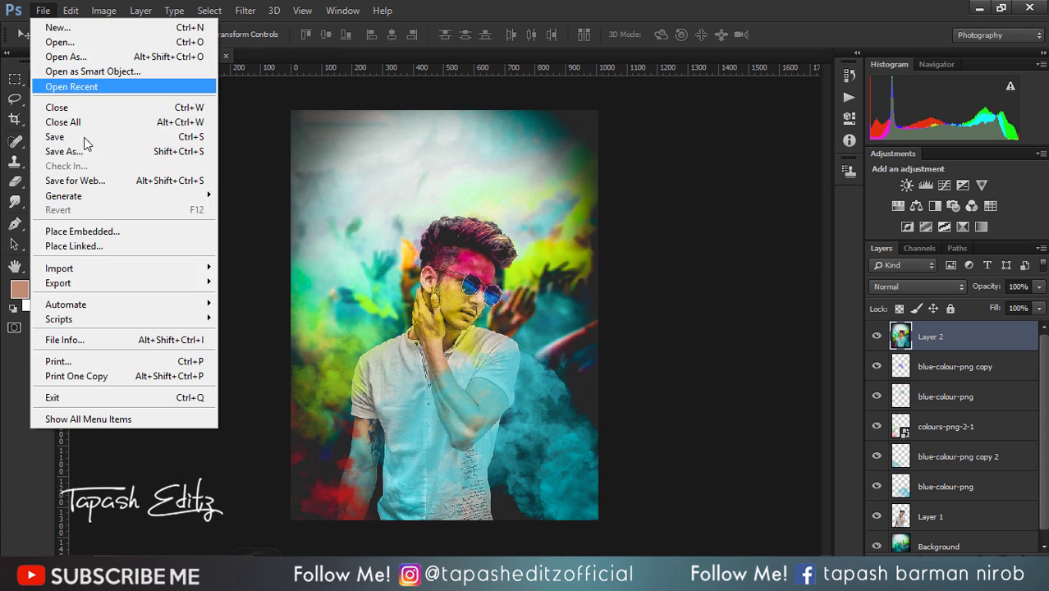
{"action": "left_click", "coordinate": [115, 233]}
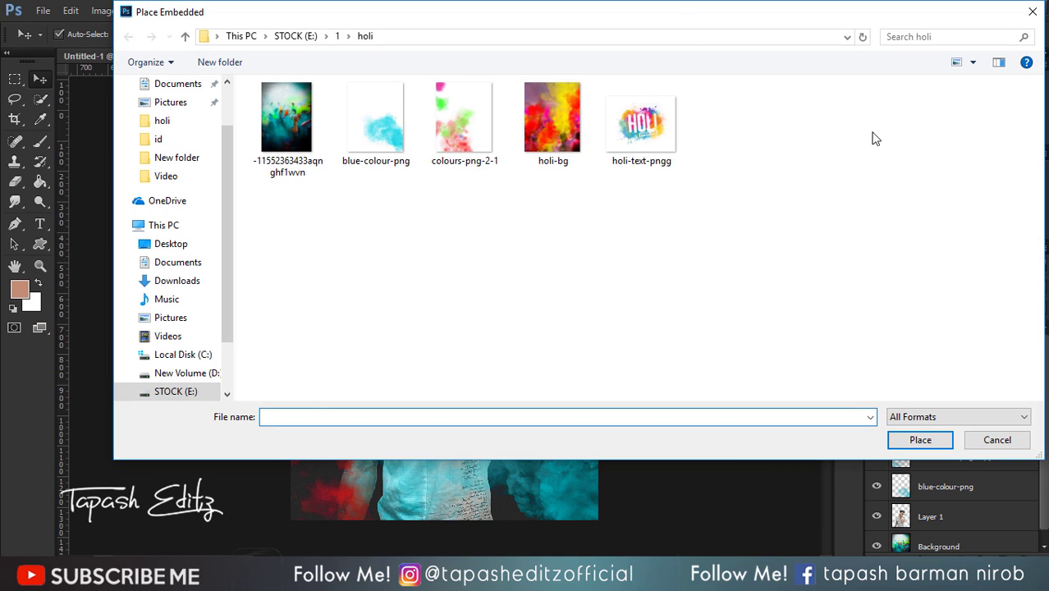
{"action": "double_click", "coordinate": [641, 123]}
- Scale the HOLI logo to about 80% and position it at the top above the man's head
{"action": "left_click_drag", "start_coordinate": [501, 285], "coordinate": [504, 135]}
{"action": "left_click_drag", "start_coordinate": [564, 247], "coordinate": [542, 234]}
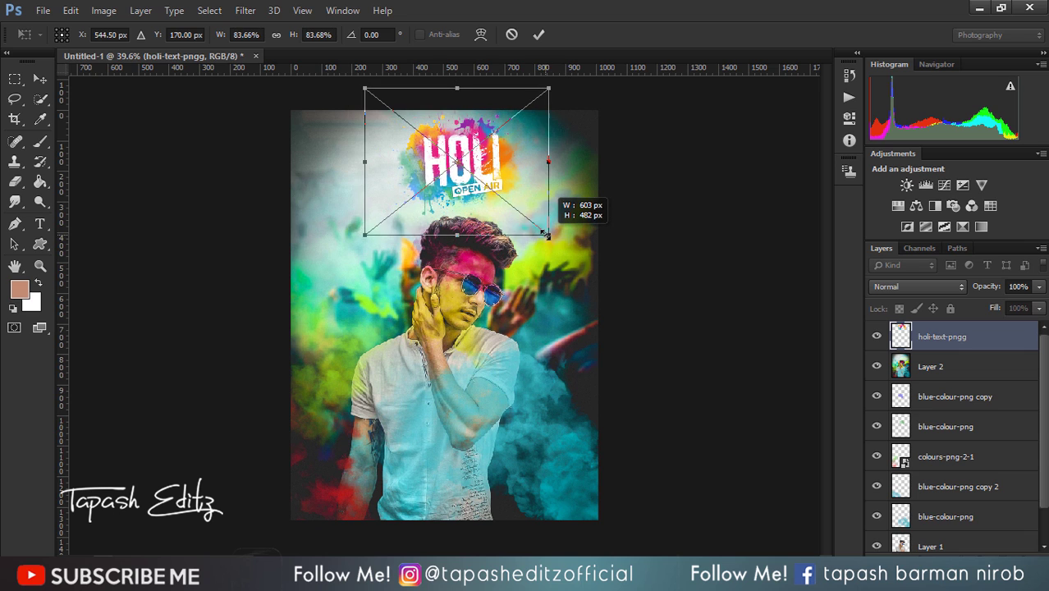
{"action": "left_click_drag", "start_coordinate": [468, 123], "coordinate": [468, 128]}
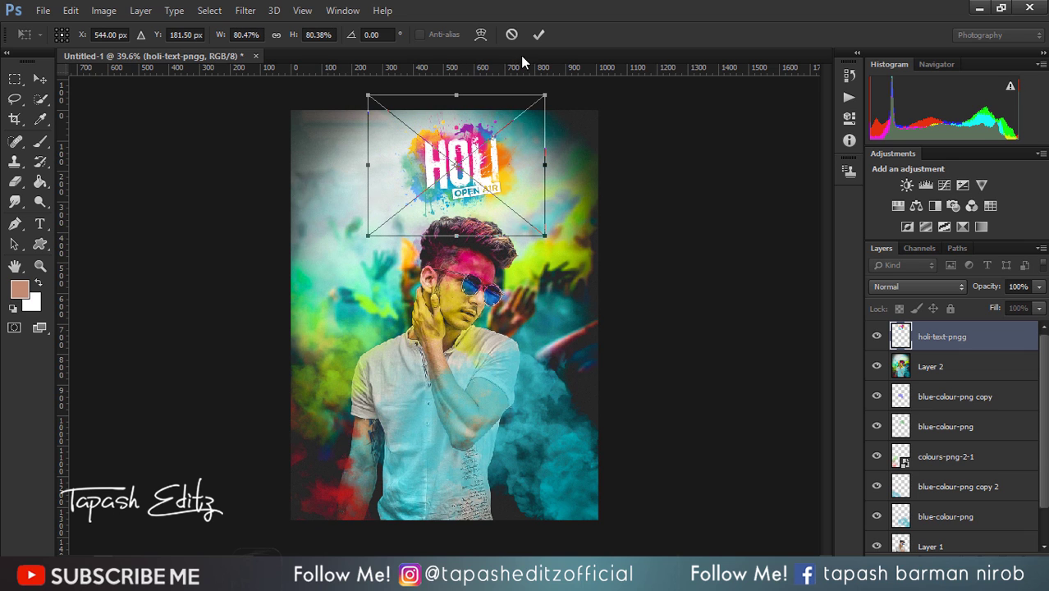
{"action": "left_click", "coordinate": [538, 35]}
{"action": "scroll", "coordinate": [415, 293], "scroll_direction": "down", "scroll_amount": 3}
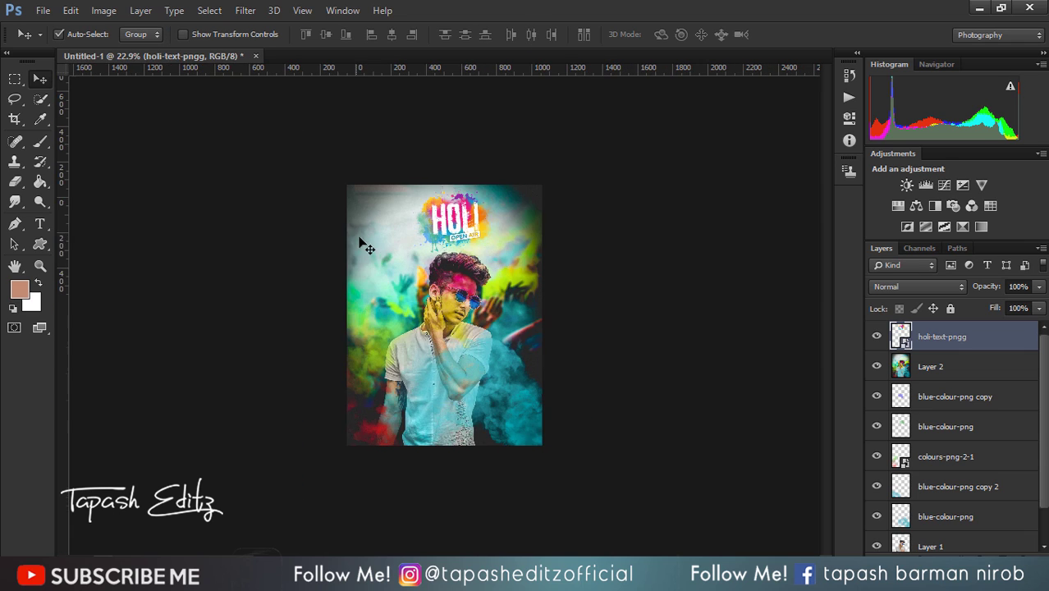
{"action": "scroll", "coordinate": [416, 293], "scroll_direction": "down", "scroll_amount": 2}
{"action": "scroll", "coordinate": [416, 293], "scroll_direction": "down", "scroll_amount": 1}
{"action": "scroll", "coordinate": [415, 293], "scroll_direction": "up", "scroll_amount": 1}
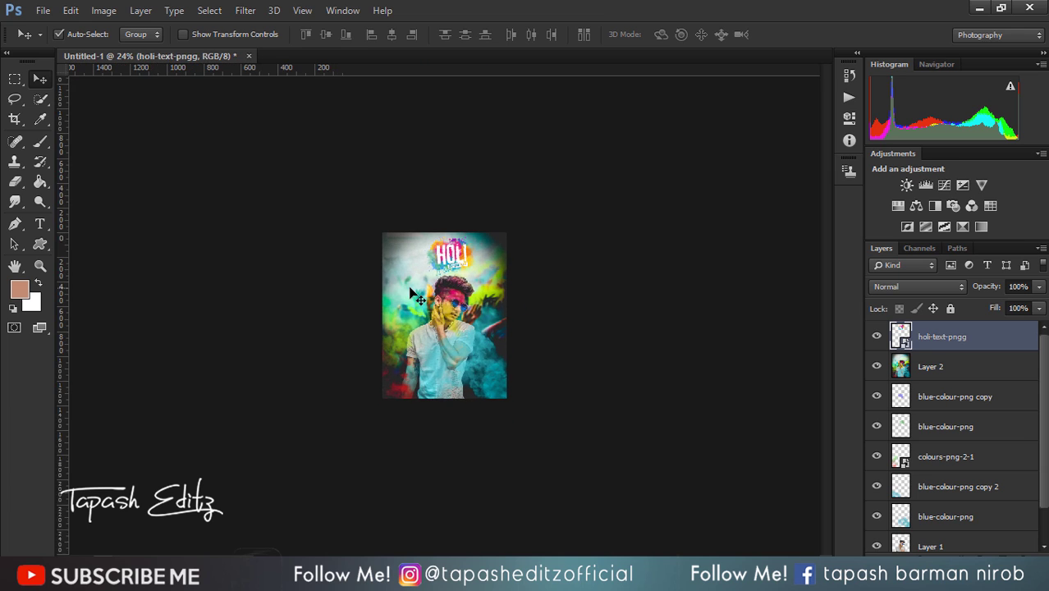
{"action": "scroll", "coordinate": [413, 293], "scroll_direction": "up", "scroll_amount": 3}
{"action": "scroll", "coordinate": [411, 292], "scroll_direction": "up", "scroll_amount": 1}
{"action": "left_click_drag", "start_coordinate": [450, 168], "coordinate": [441, 170]}
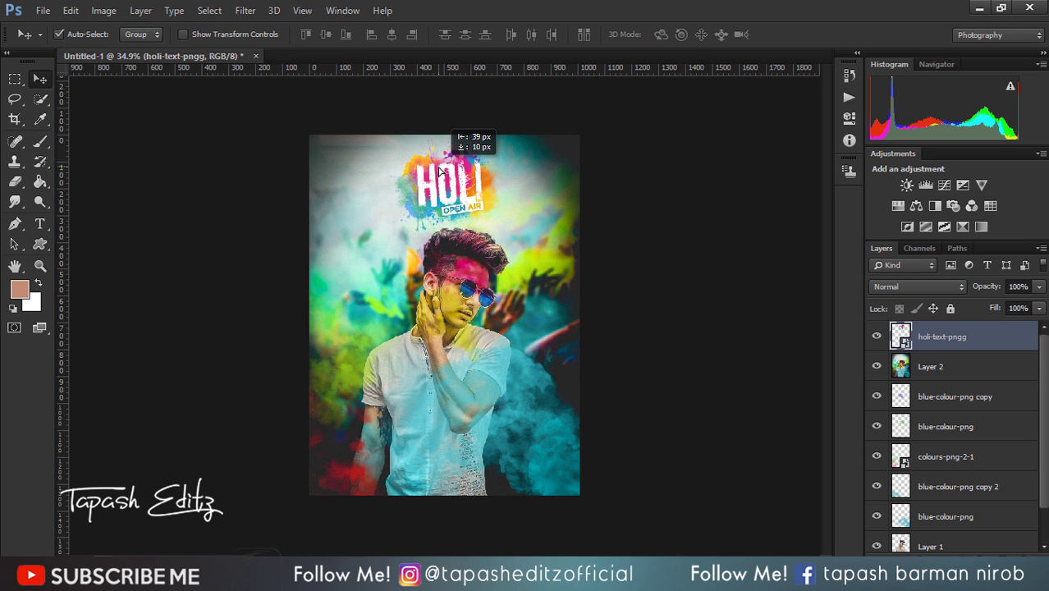